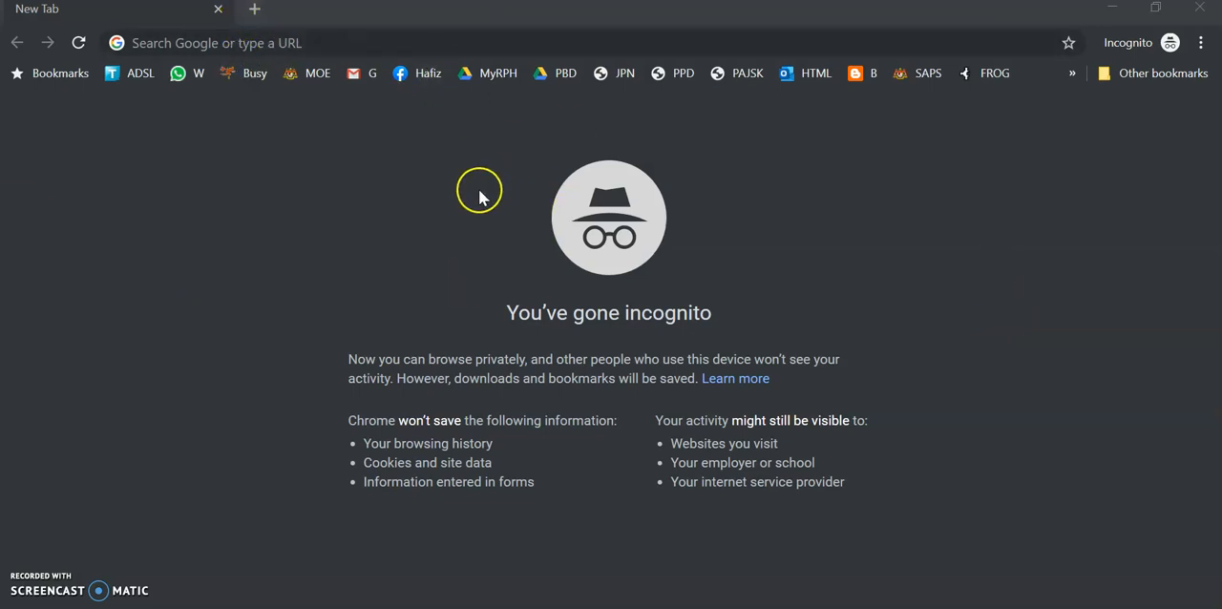
Search Google for quizizz and open the Quizizz website from the results
{"action": "left_click", "coordinate": [334, 44]}
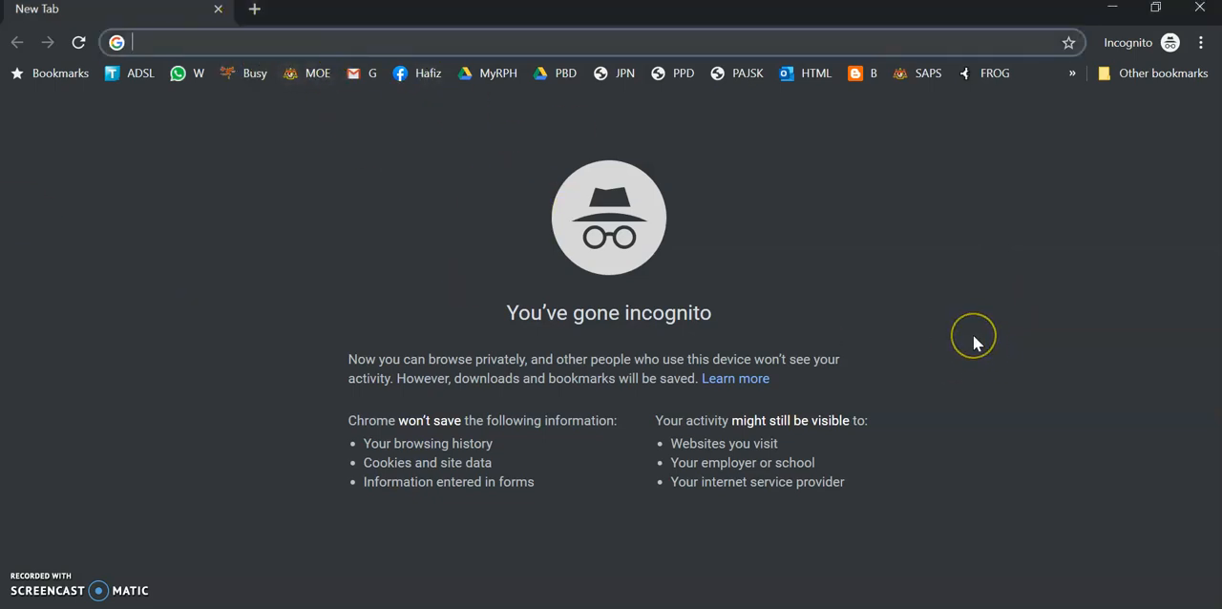
{"action": "type", "text": "quiz"}
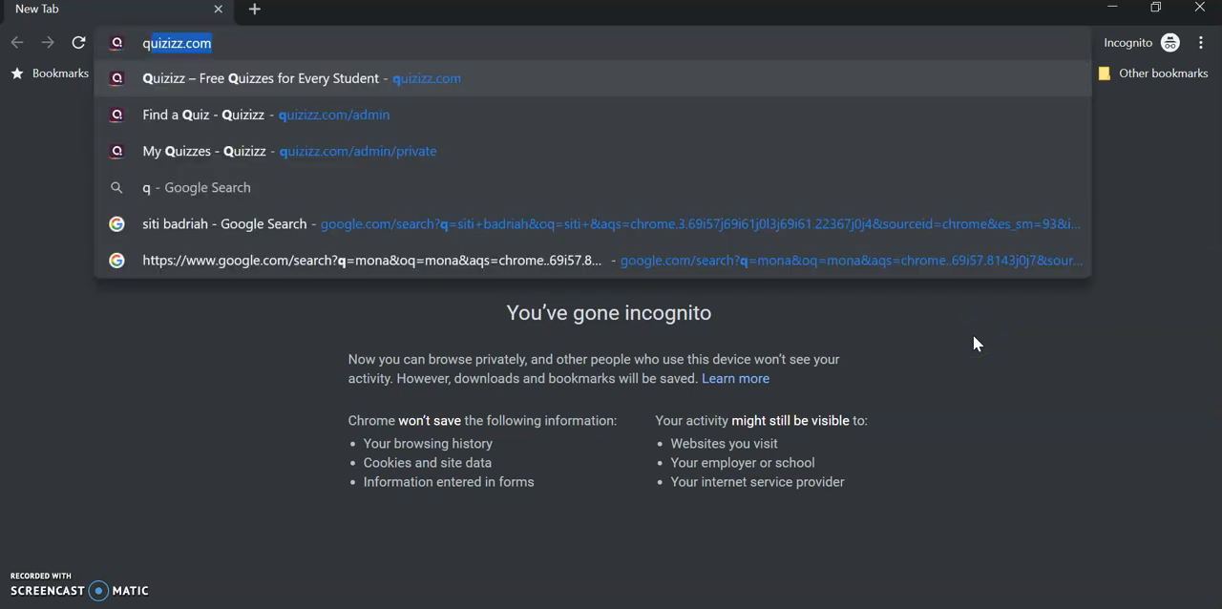
{"action": "type", "text": "izz"}
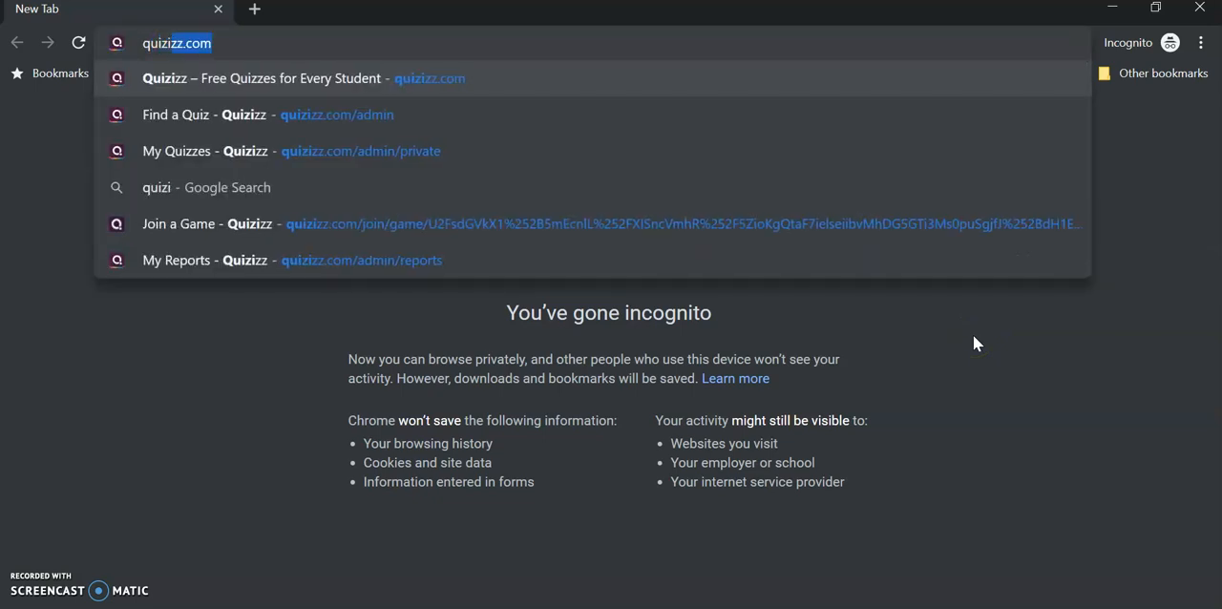
{"action": "key", "text": "Delete"}
{"action": "key", "text": "Return"}
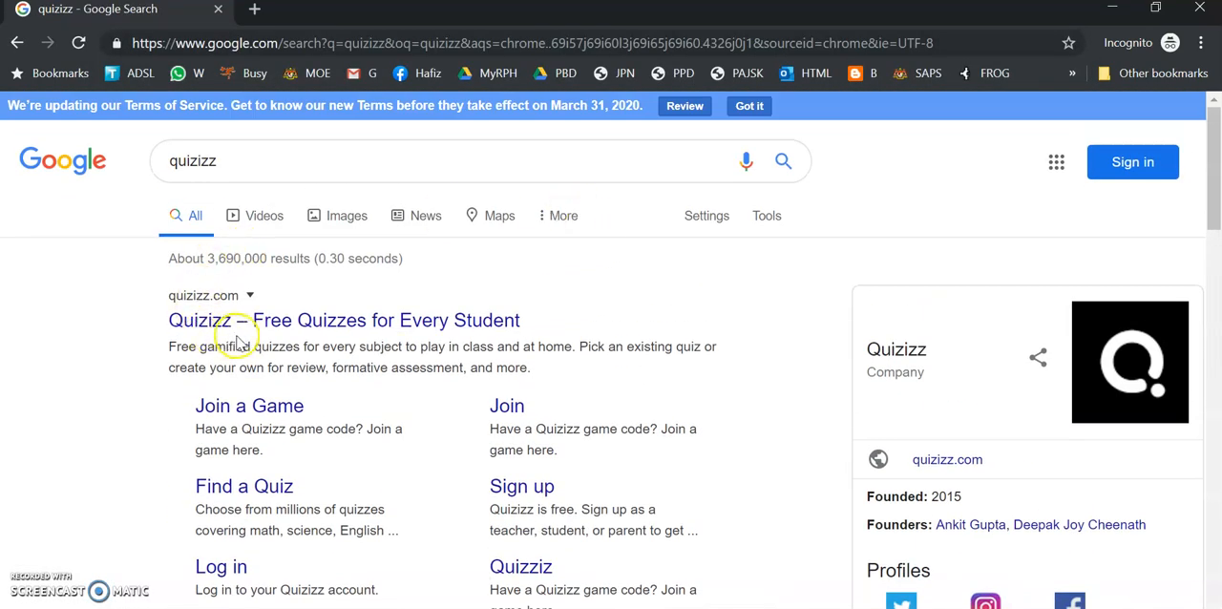
{"action": "left_click", "coordinate": [320, 326]}
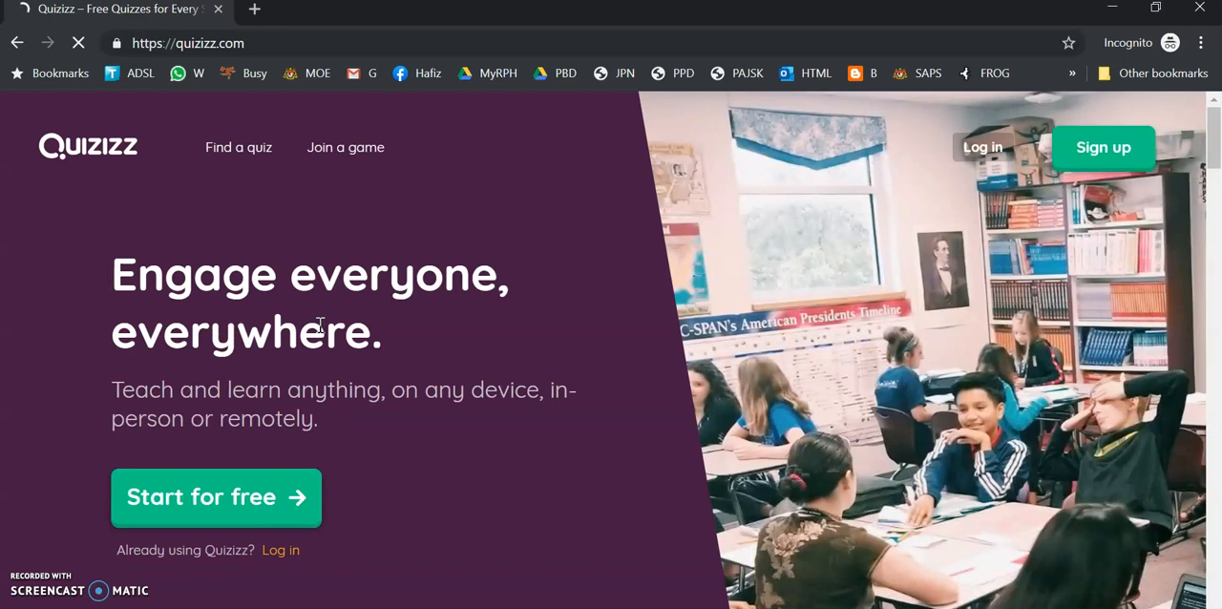
Start a free Quizizz account and choose to sign up with Google
{"action": "left_click", "coordinate": [271, 509]}
{"action": "left_click", "coordinate": [270, 508]}
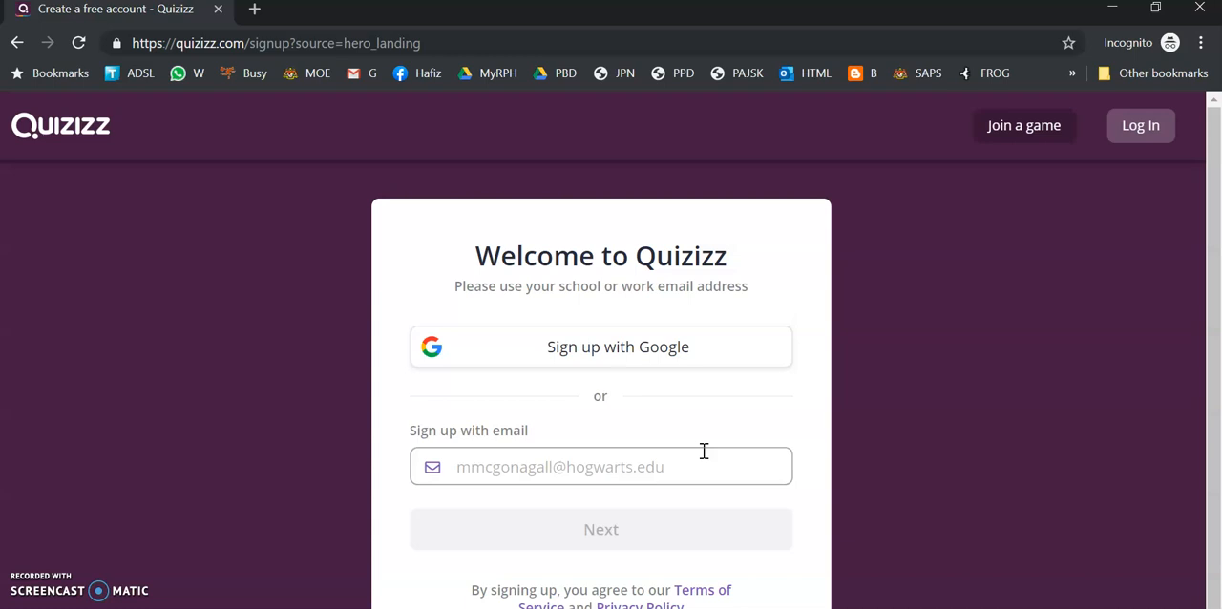
{"action": "left_click", "coordinate": [689, 350]}
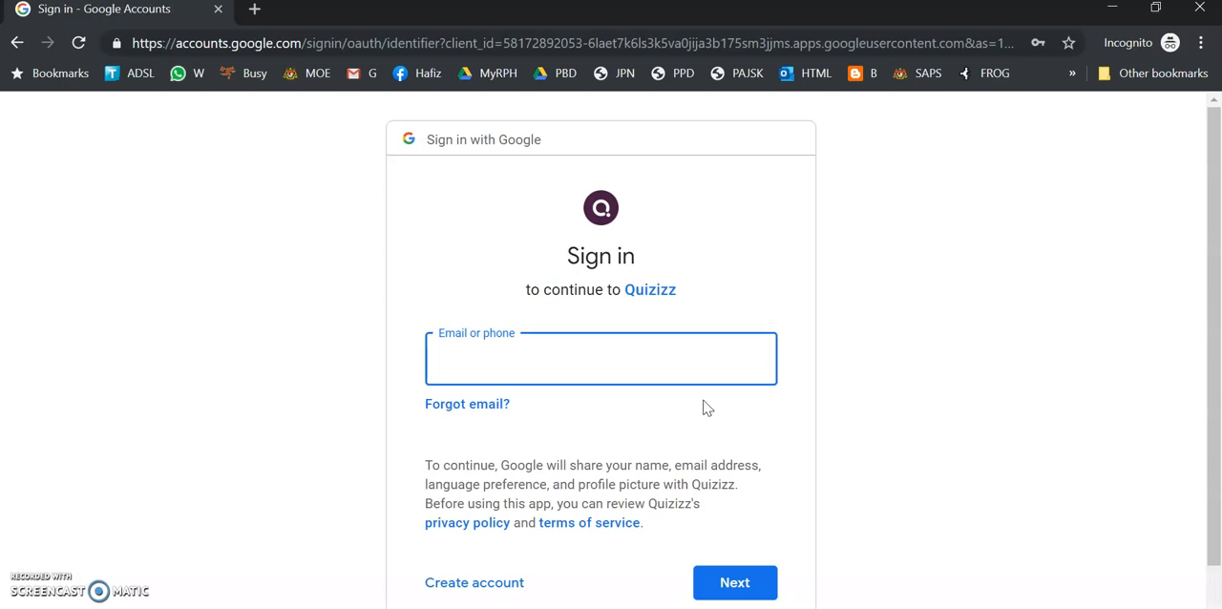
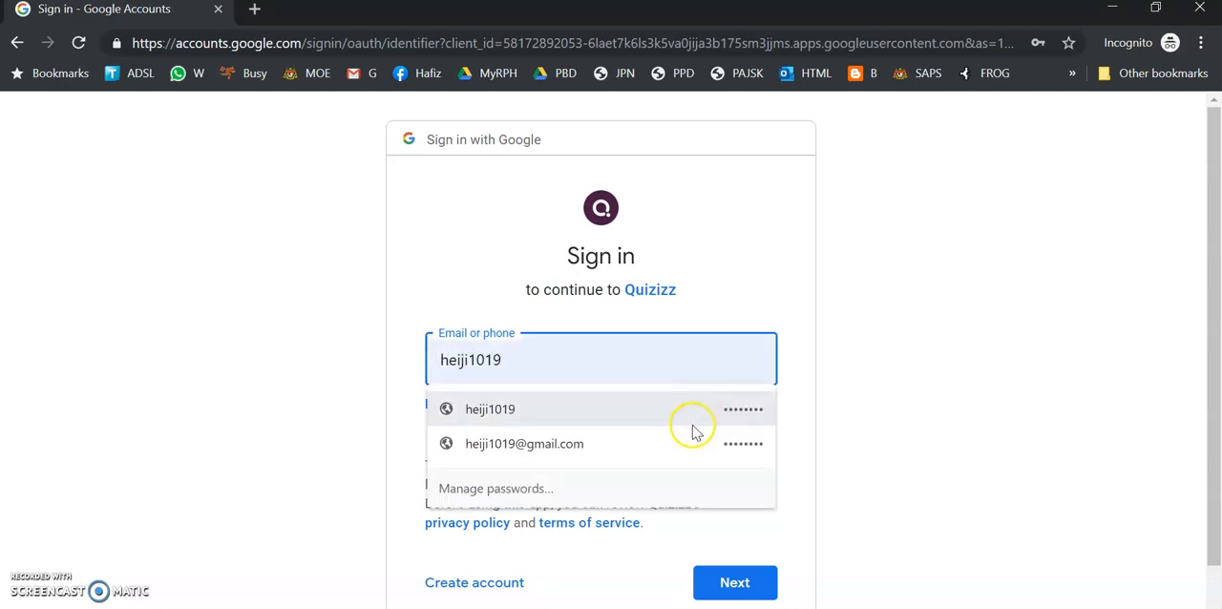
Sign in with the saved Google account e-mail and choose to use Quizizz as a teacher
{"action": "left_click", "coordinate": [692, 441]}
{"action": "left_click", "coordinate": [759, 584]}
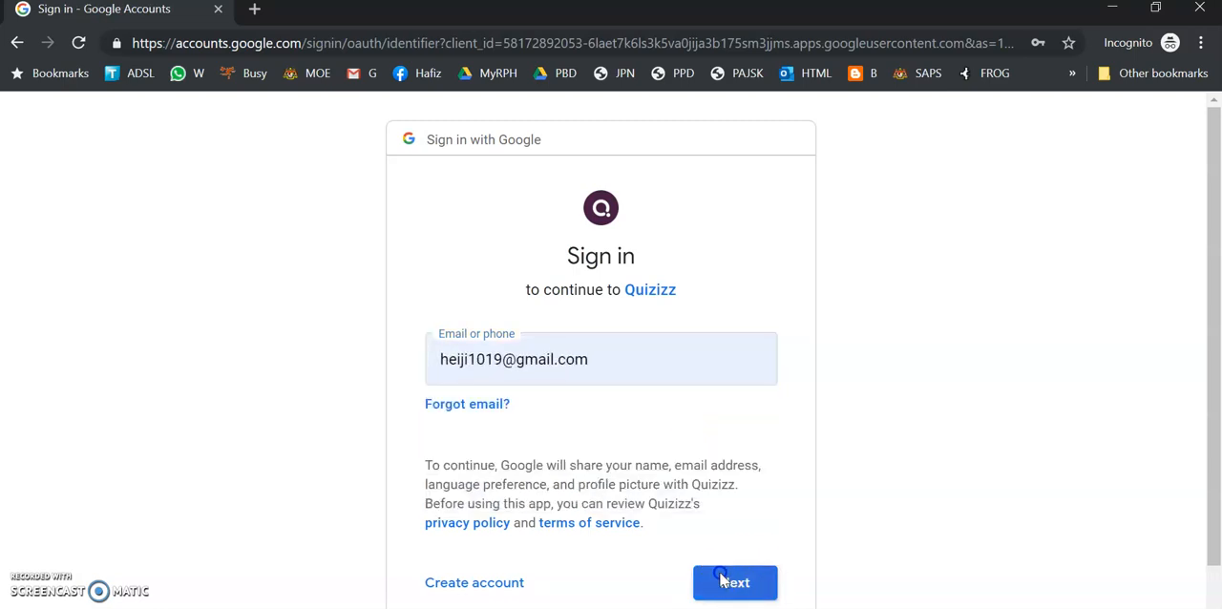
{"action": "left_click", "coordinate": [720, 586]}
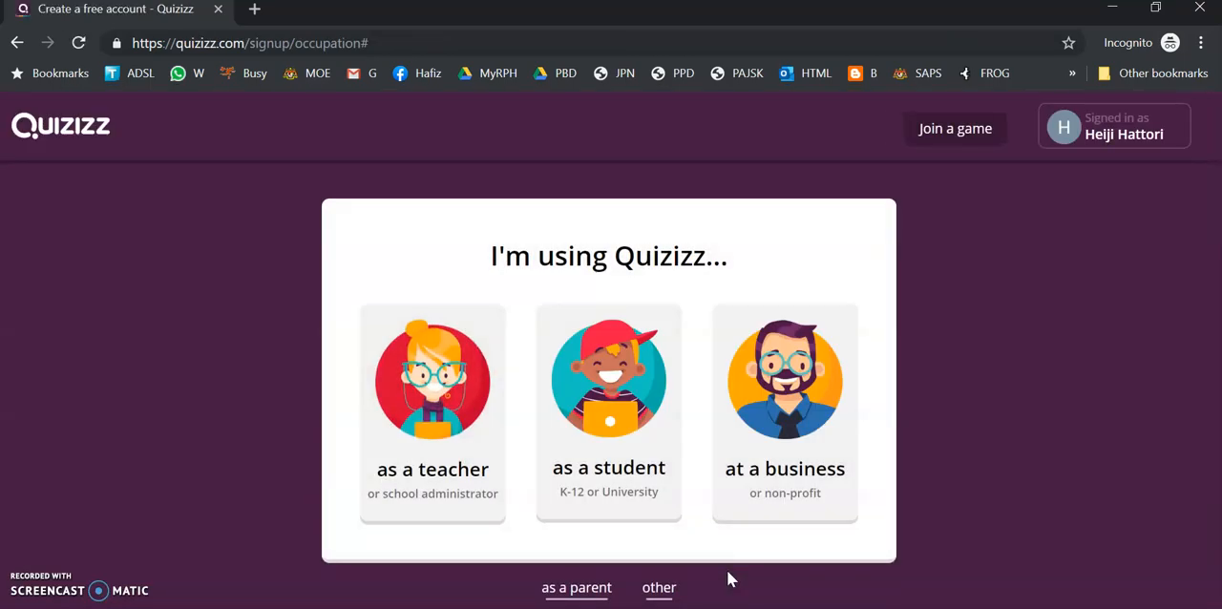
{"action": "left_click", "coordinate": [412, 442]}
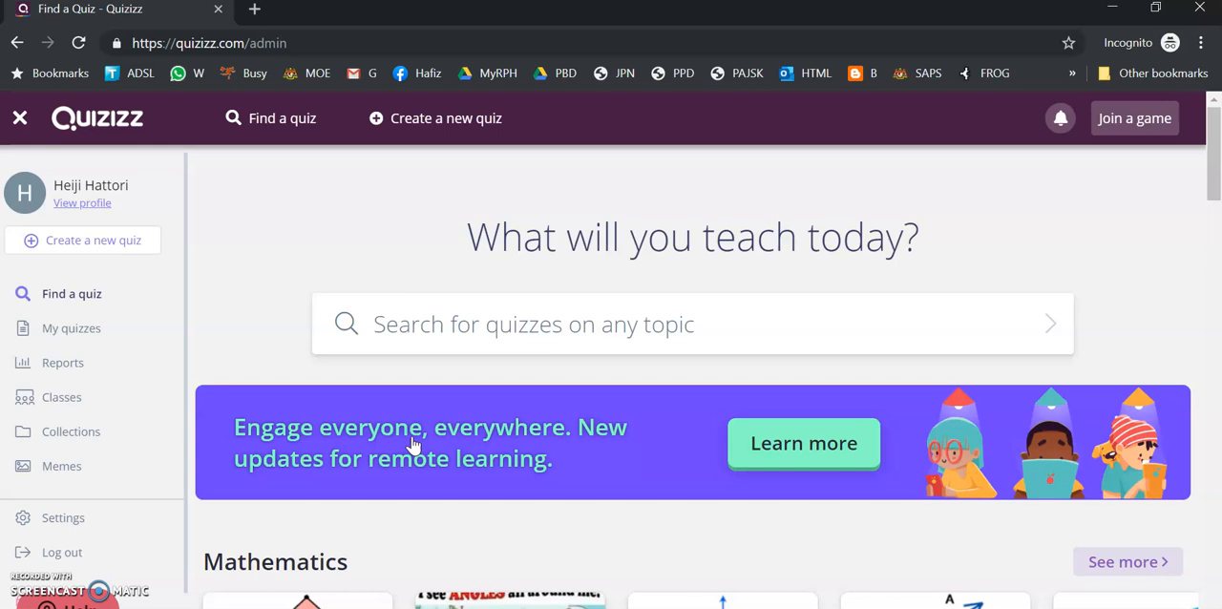
{"action": "scroll", "coordinate": [647, 334], "scroll_direction": "down", "scroll_amount": 2}
{"action": "scroll", "coordinate": [650, 343], "scroll_direction": "up", "scroll_amount": 2}
{"action": "left_click", "coordinate": [425, 323]}
{"action": "scroll", "coordinate": [807, 289], "scroll_direction": "down", "scroll_amount": 1}
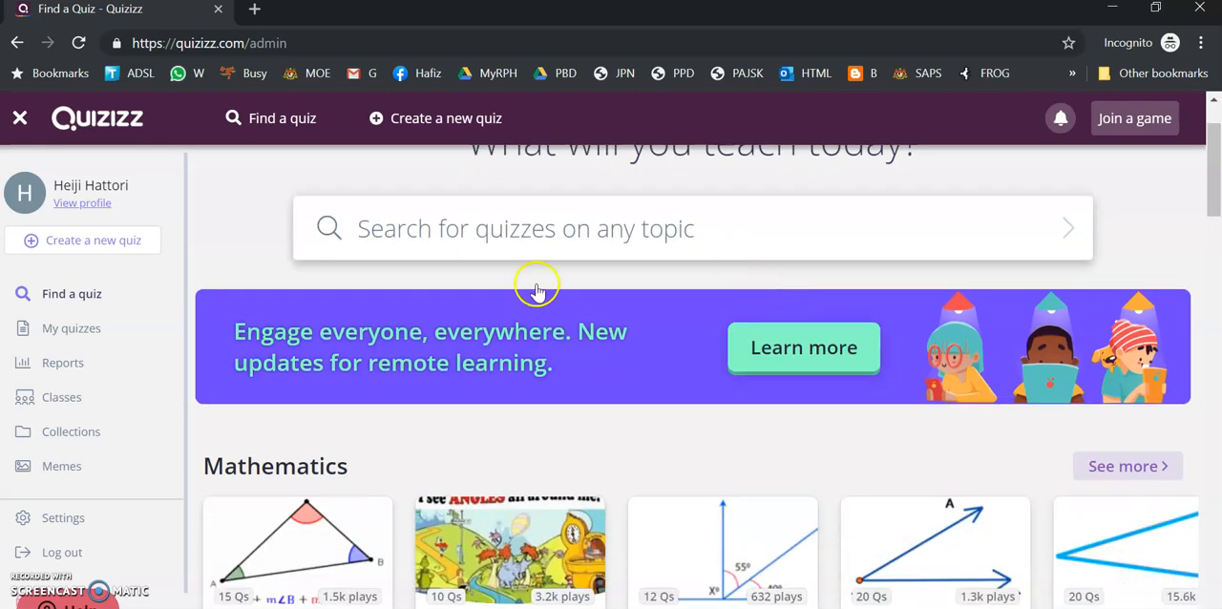
{"action": "scroll", "coordinate": [709, 237], "scroll_direction": "up", "scroll_amount": 1}
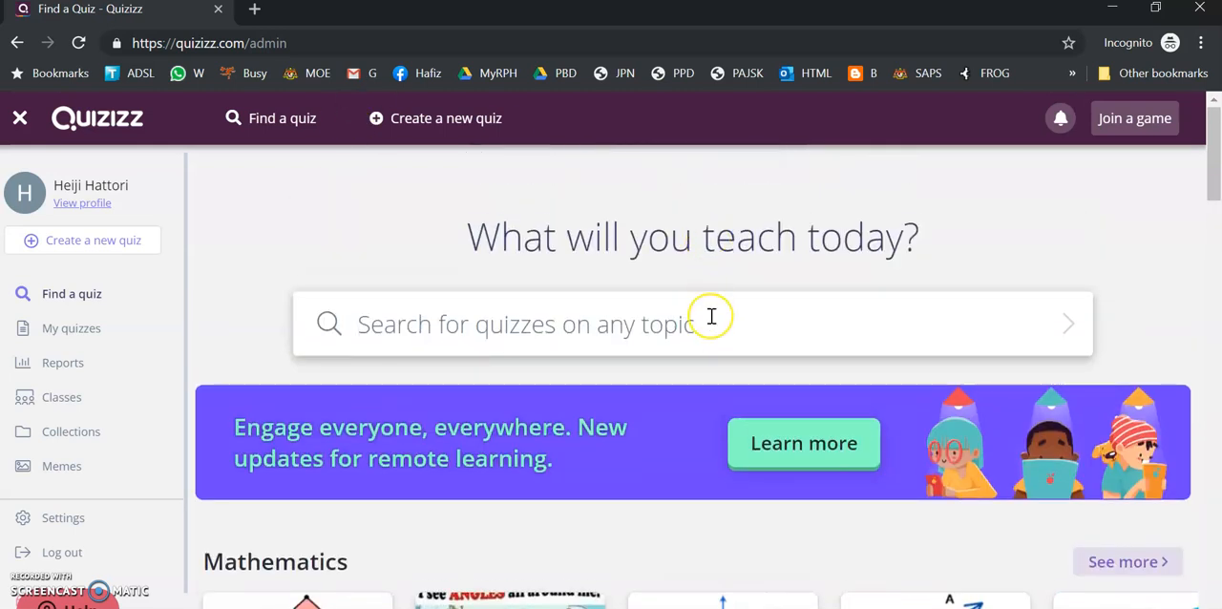
{"action": "scroll", "coordinate": [711, 316], "scroll_direction": "down", "scroll_amount": 1}
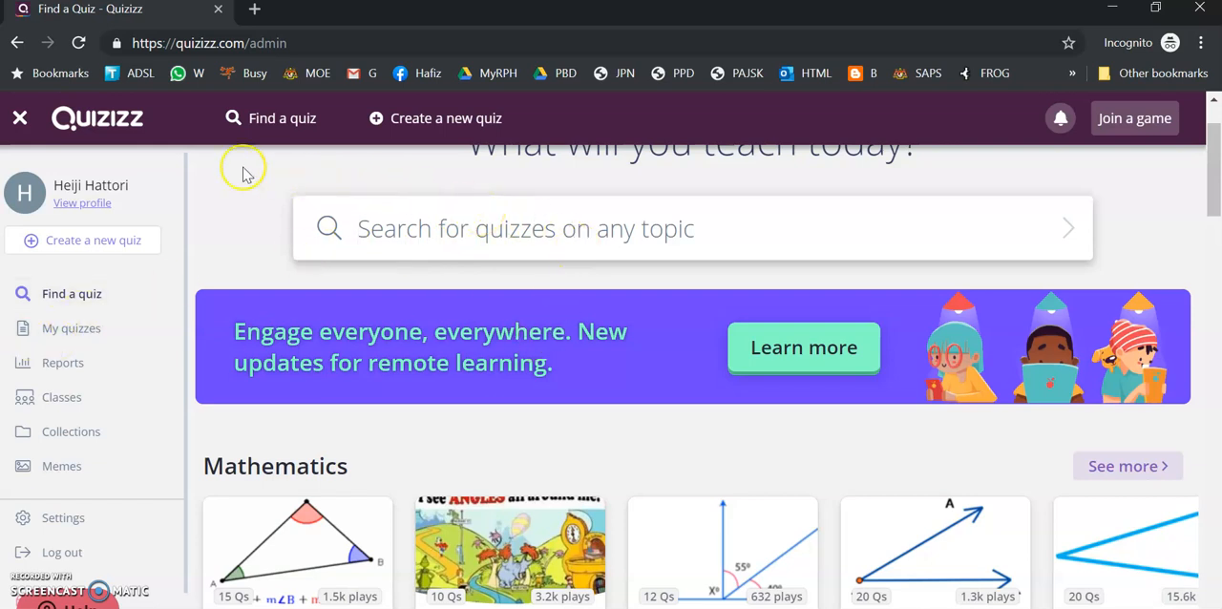
Create a new quiz named EASY VOCABULARY with English as its subject
{"action": "left_click", "coordinate": [86, 255]}
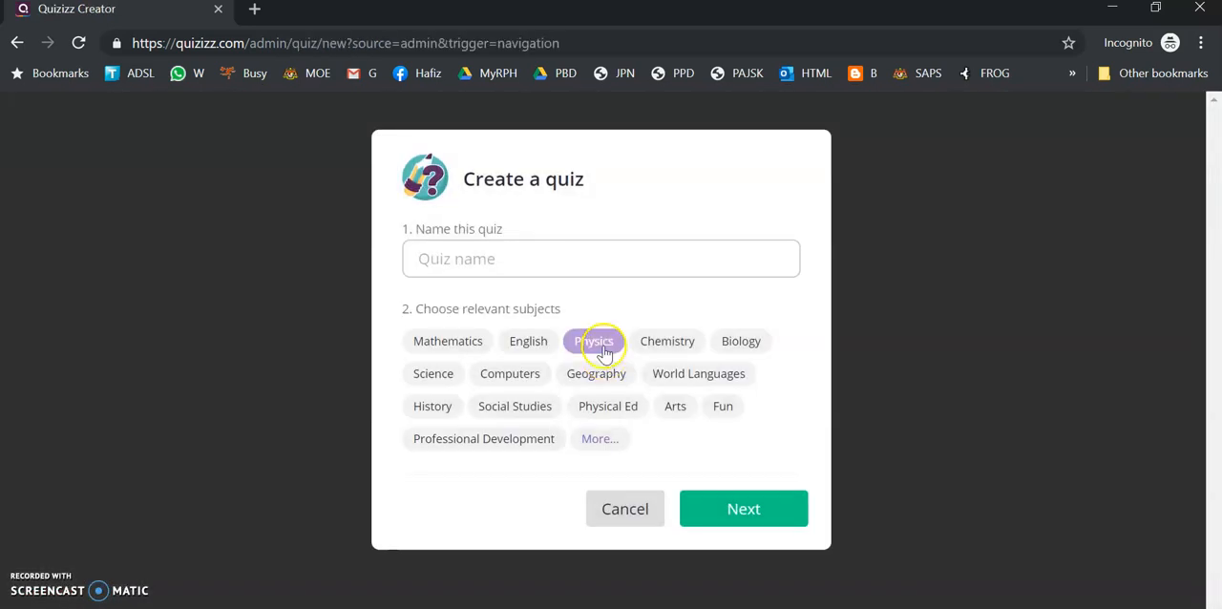
{"action": "left_click", "coordinate": [594, 259]}
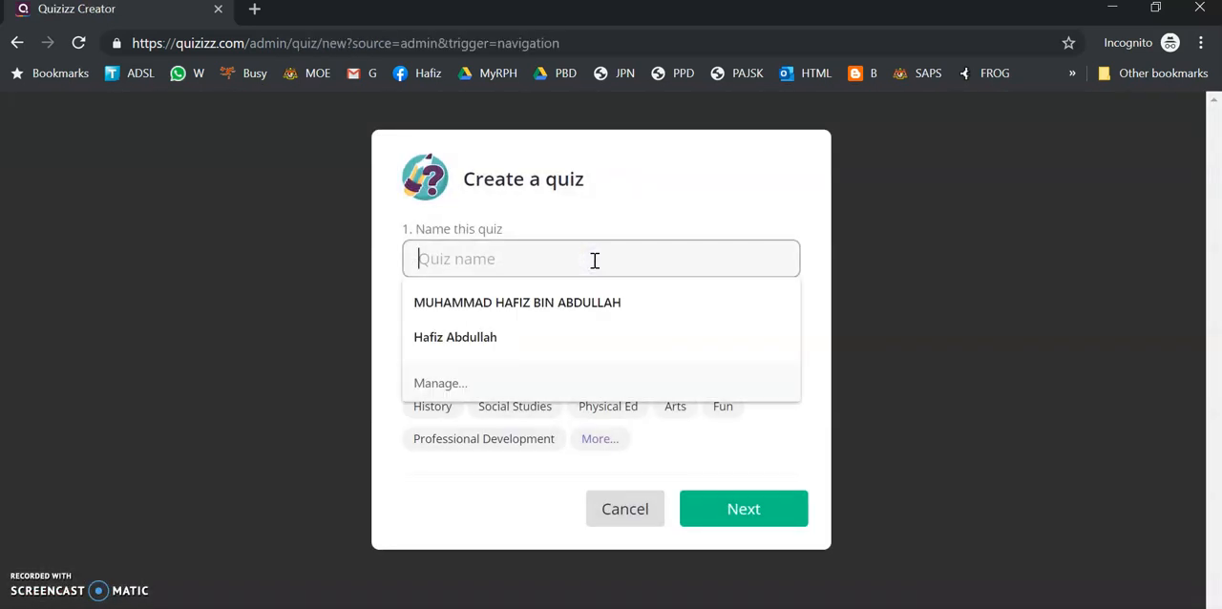
{"action": "key", "text": "Caps_Lock"}
{"action": "type", "text": "EASY V"}
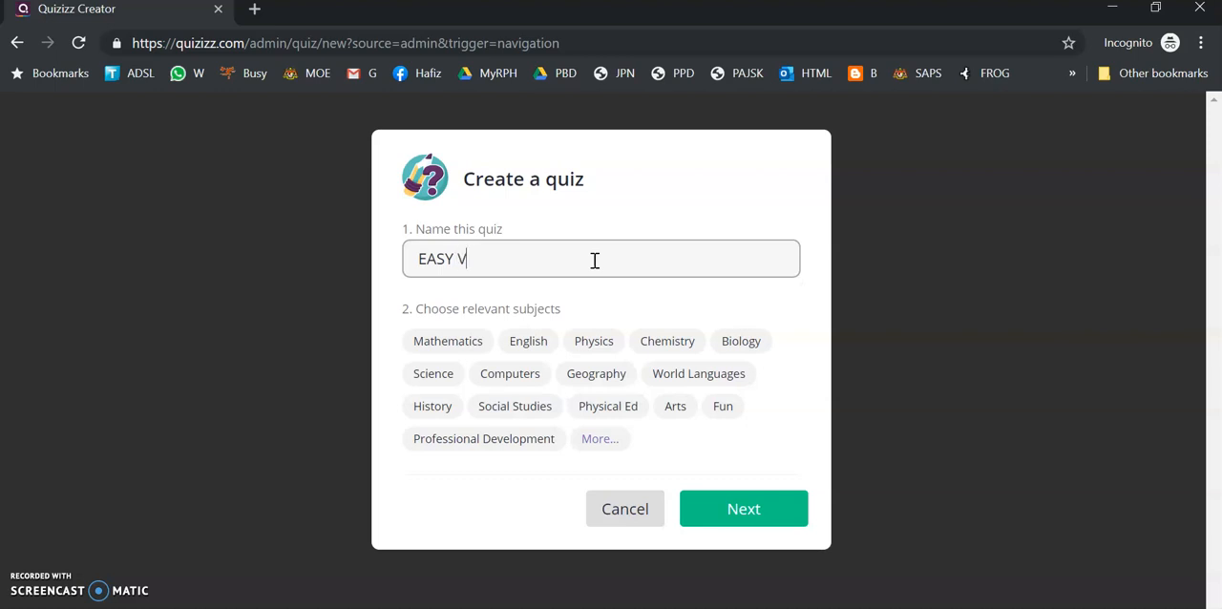
{"action": "type", "text": "OCABULARY"}
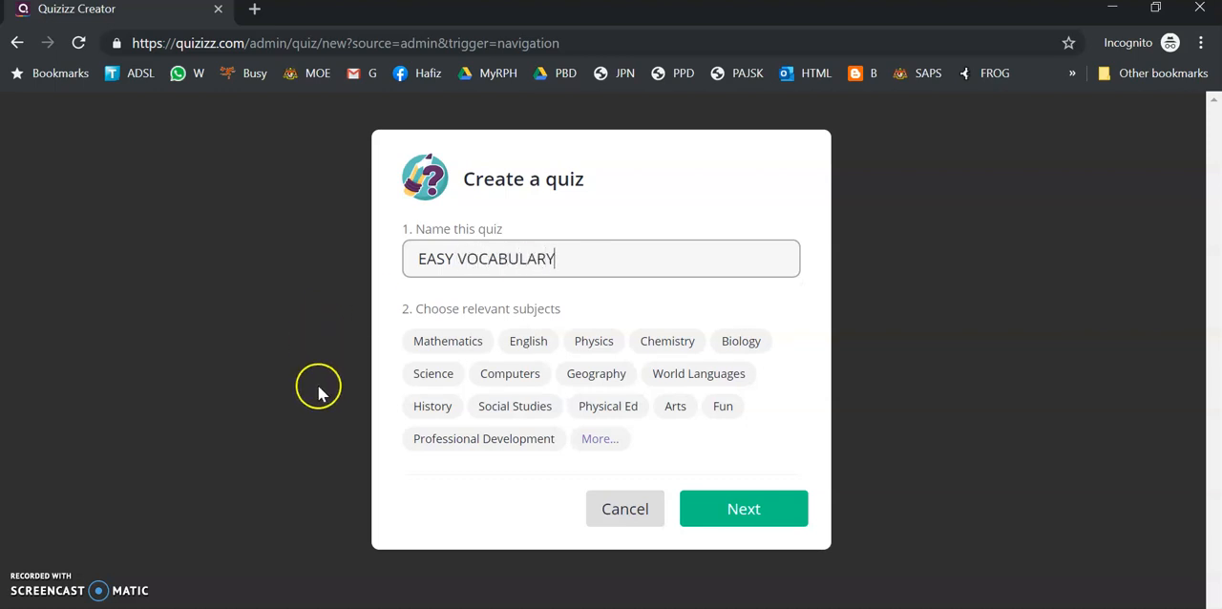
{"action": "left_click", "coordinate": [544, 356]}
{"action": "left_click", "coordinate": [772, 509]}
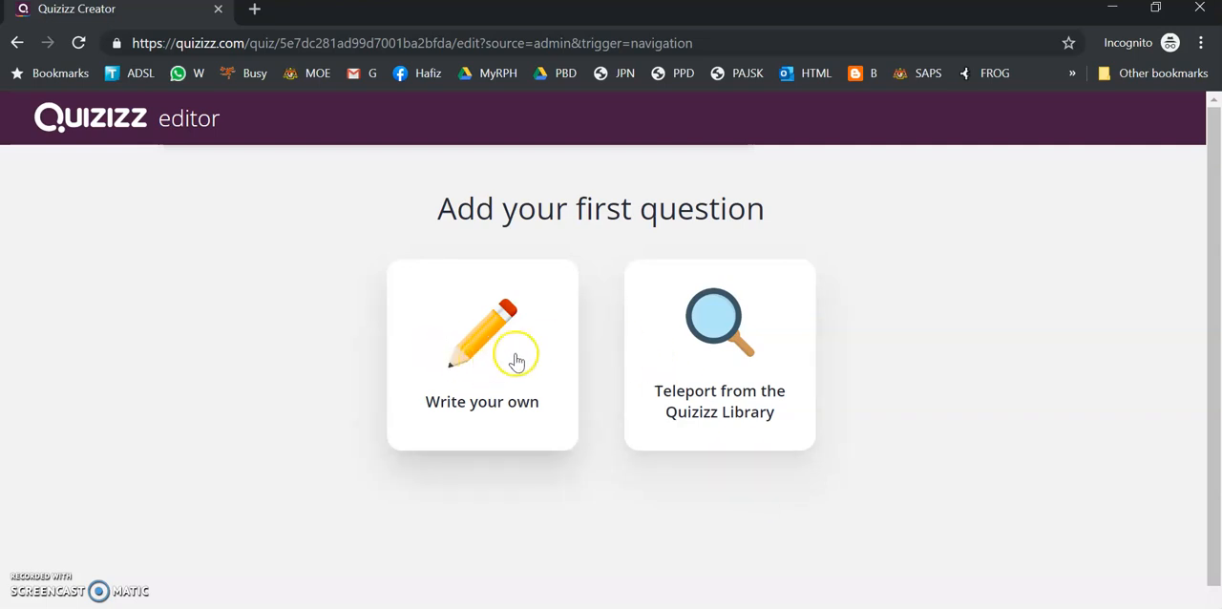
Choose to write your own first question and look over the blank question form
{"action": "left_click", "coordinate": [514, 356]}
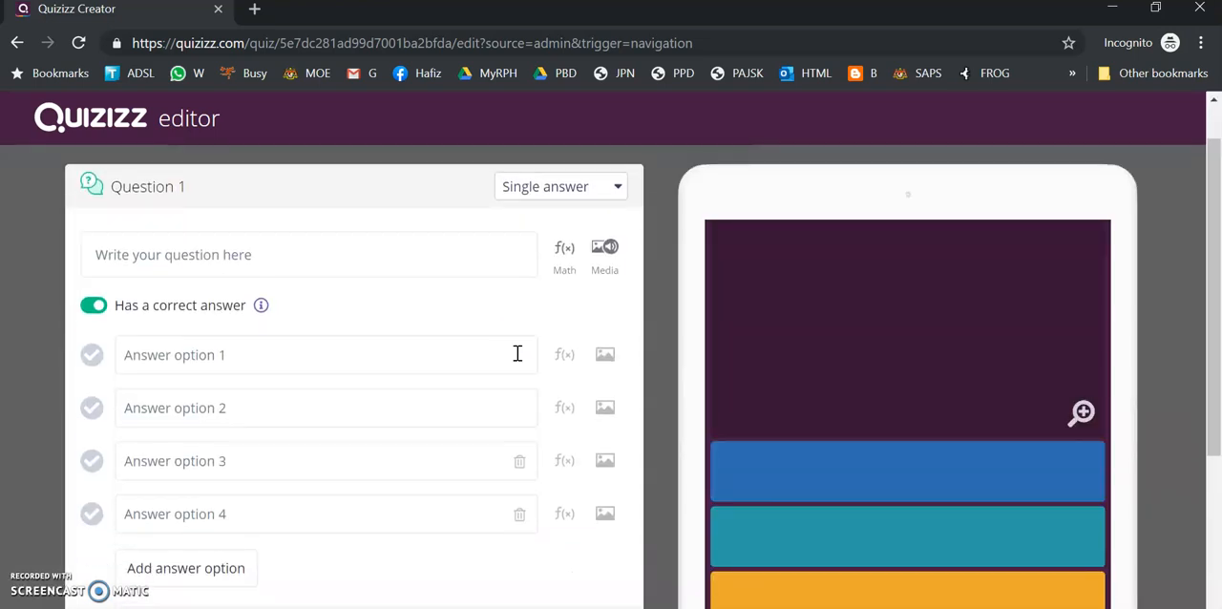
{"action": "scroll", "coordinate": [516, 354], "scroll_direction": "down", "scroll_amount": 2}
{"action": "scroll", "coordinate": [518, 361], "scroll_direction": "up", "scroll_amount": 3}
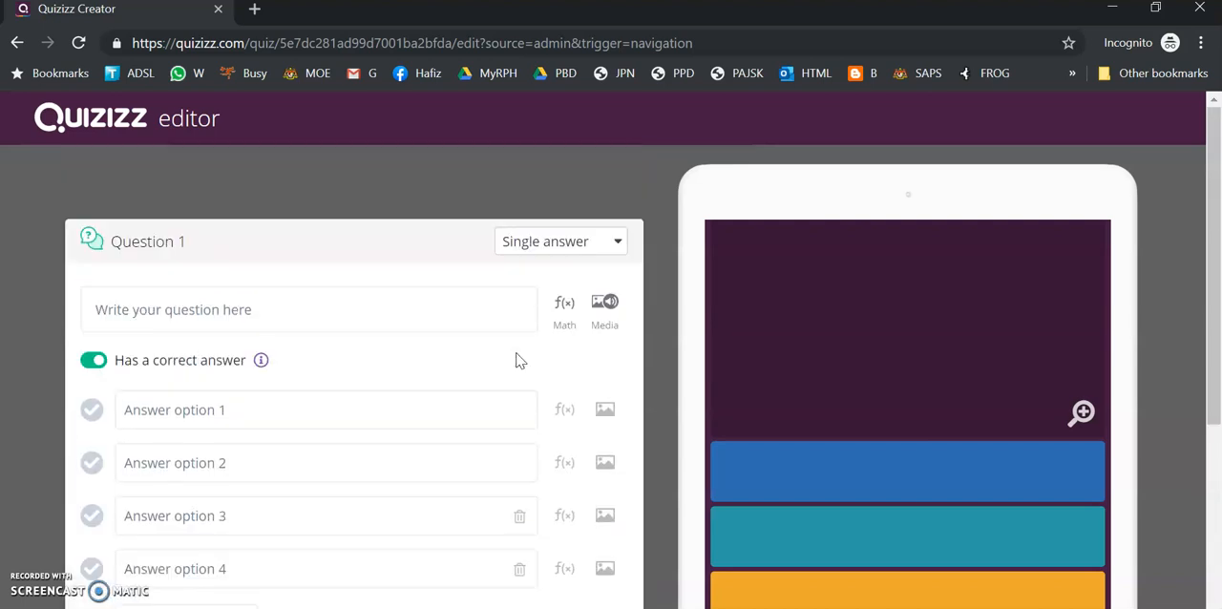
{"action": "scroll", "coordinate": [517, 358], "scroll_direction": "down", "scroll_amount": 2}
{"action": "scroll", "coordinate": [516, 352], "scroll_direction": "up", "scroll_amount": 2}
Enter "What is the meaning of book ?" as the text of question 1
{"action": "left_click", "coordinate": [495, 317]}
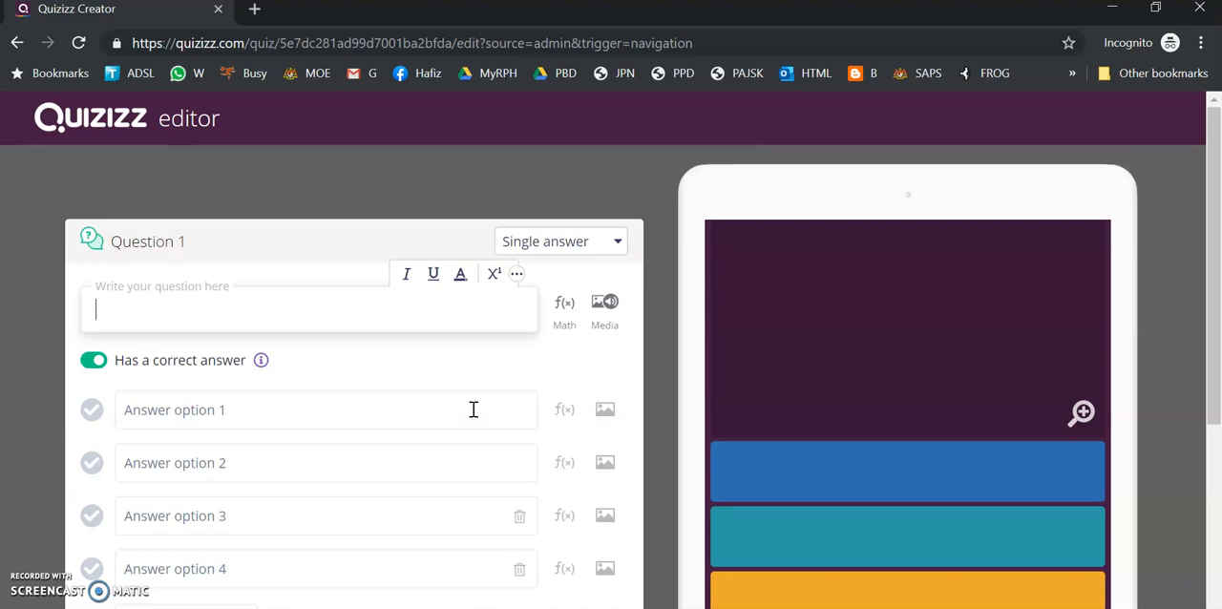
{"action": "left_click", "coordinate": [287, 310]}
{"action": "type", "text": "wHA"}
{"action": "key", "text": "BackSpace"}
{"action": "key", "text": "BackSpace"}
{"action": "key", "text": "BackSpace"}
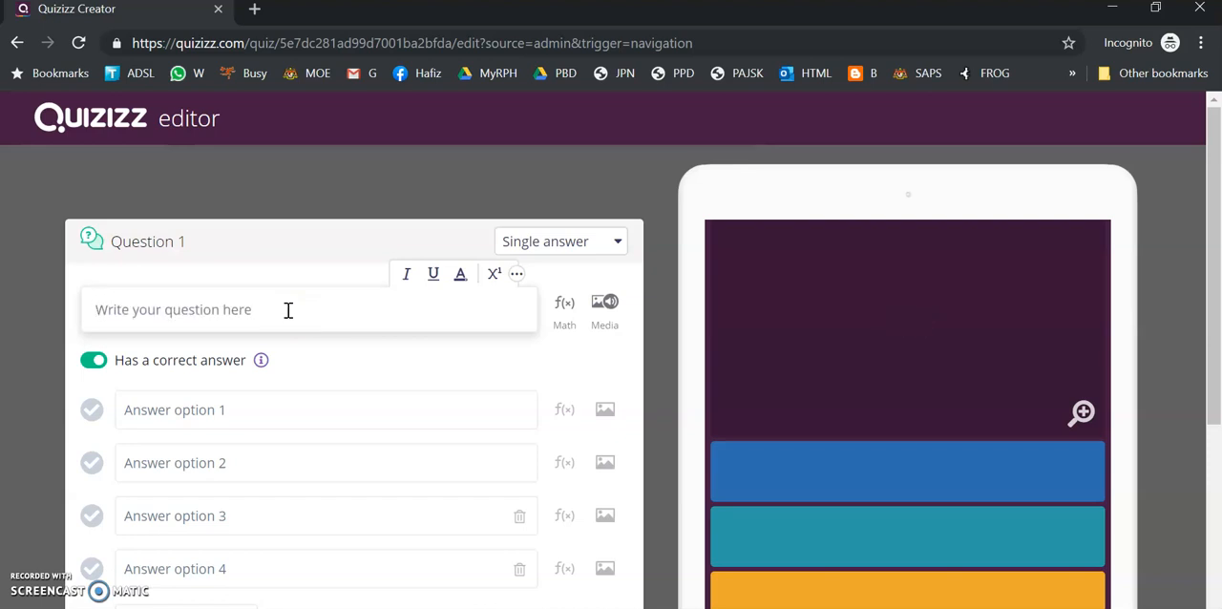
{"action": "type", "text": "W"}
{"action": "key", "text": "Caps_Lock"}
{"action": "type", "text": "hat is"}
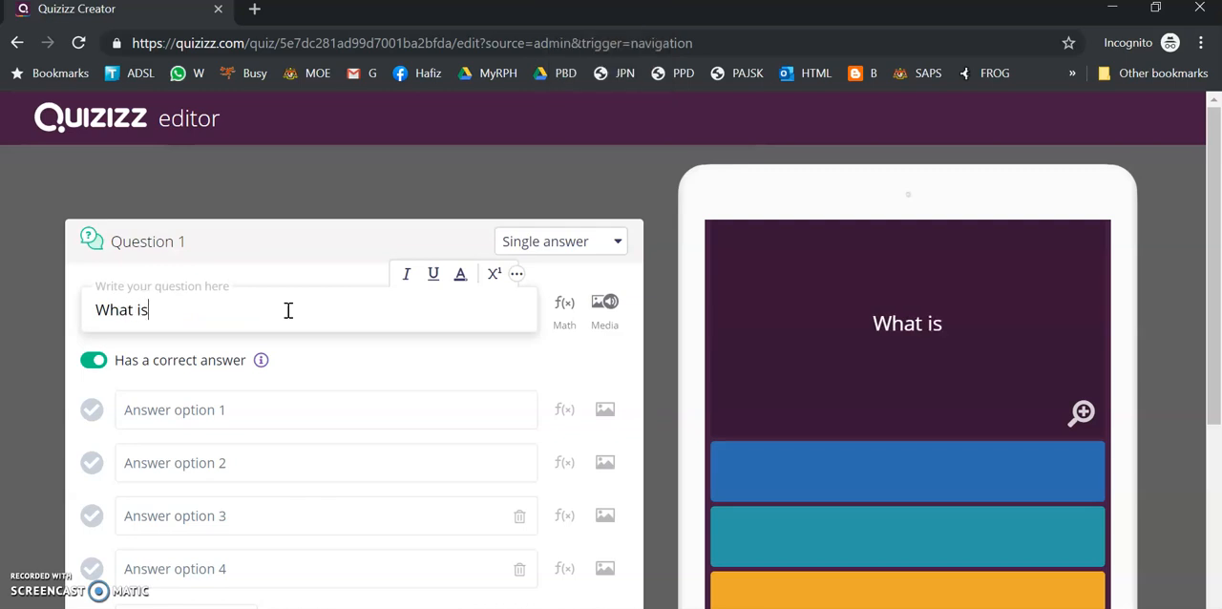
{"action": "type", "text": " the m"}
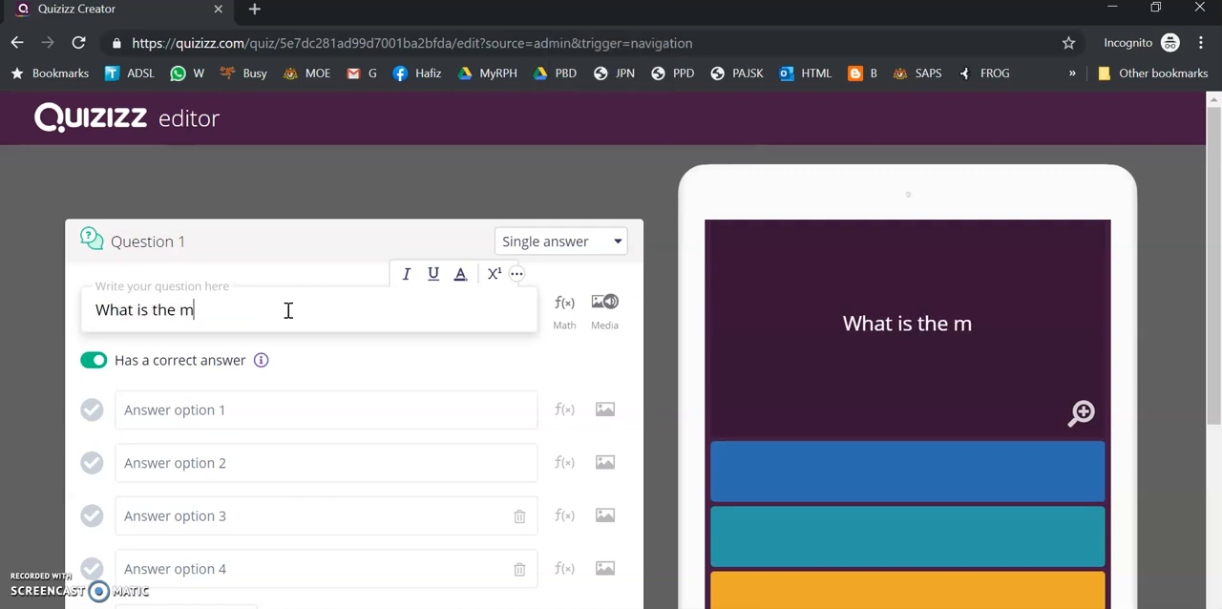
{"action": "type", "text": "eaning of bo"}
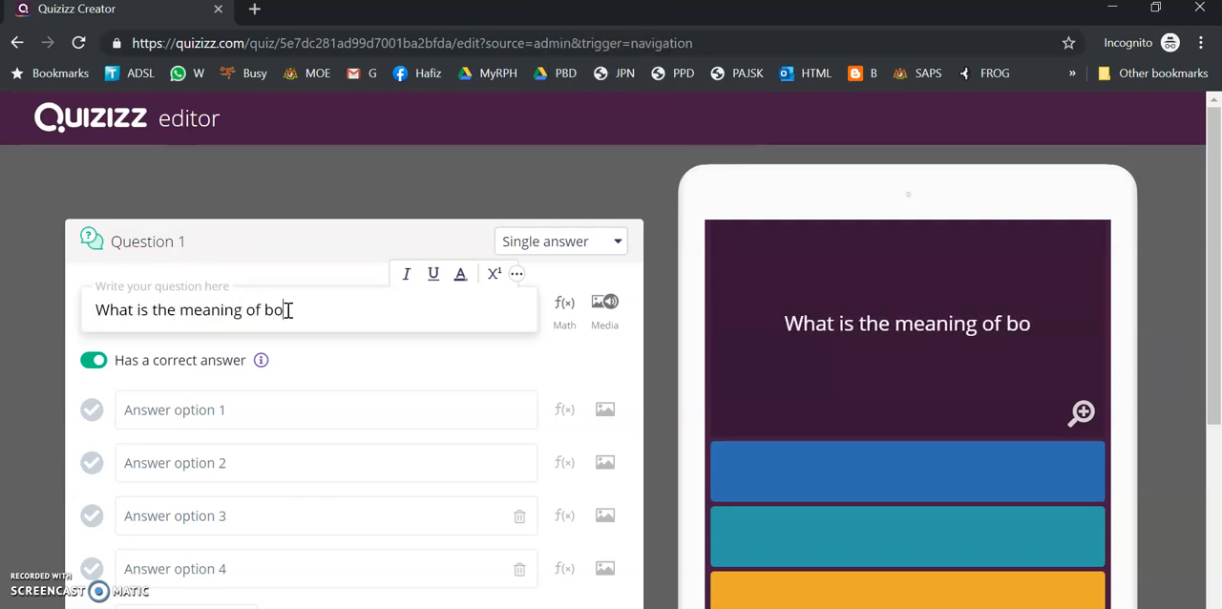
{"action": "type", "text": "ok ?"}
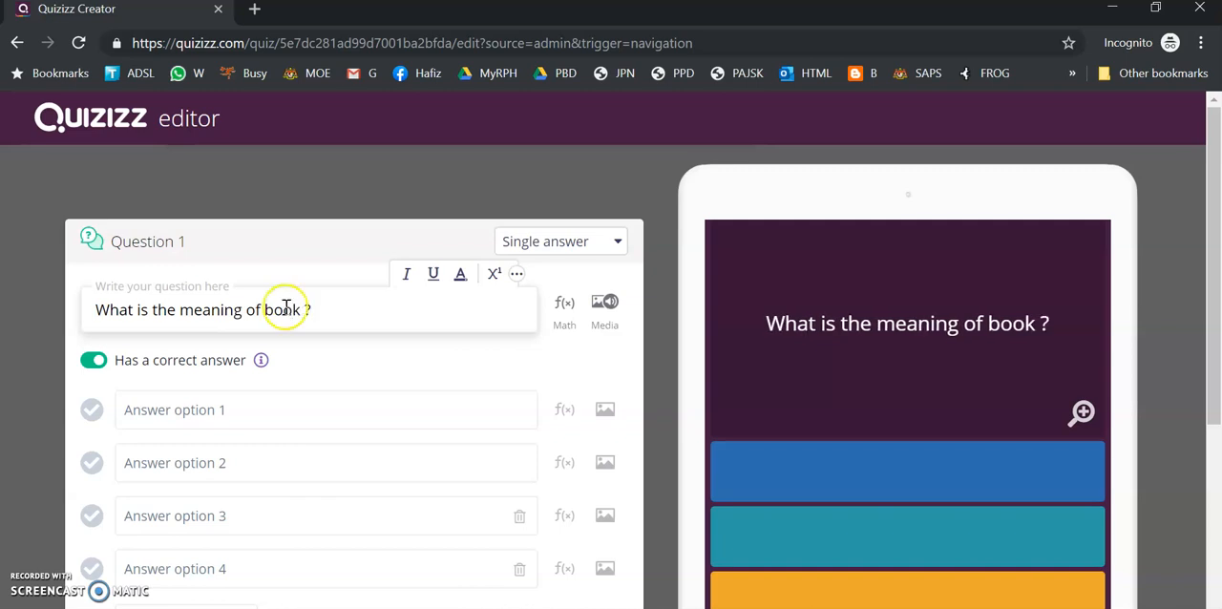
Fill in the first three answer options of question 1 with Buku, Pensil and Pemadam
{"action": "left_click", "coordinate": [256, 404]}
{"action": "type", "text": "Buku"}
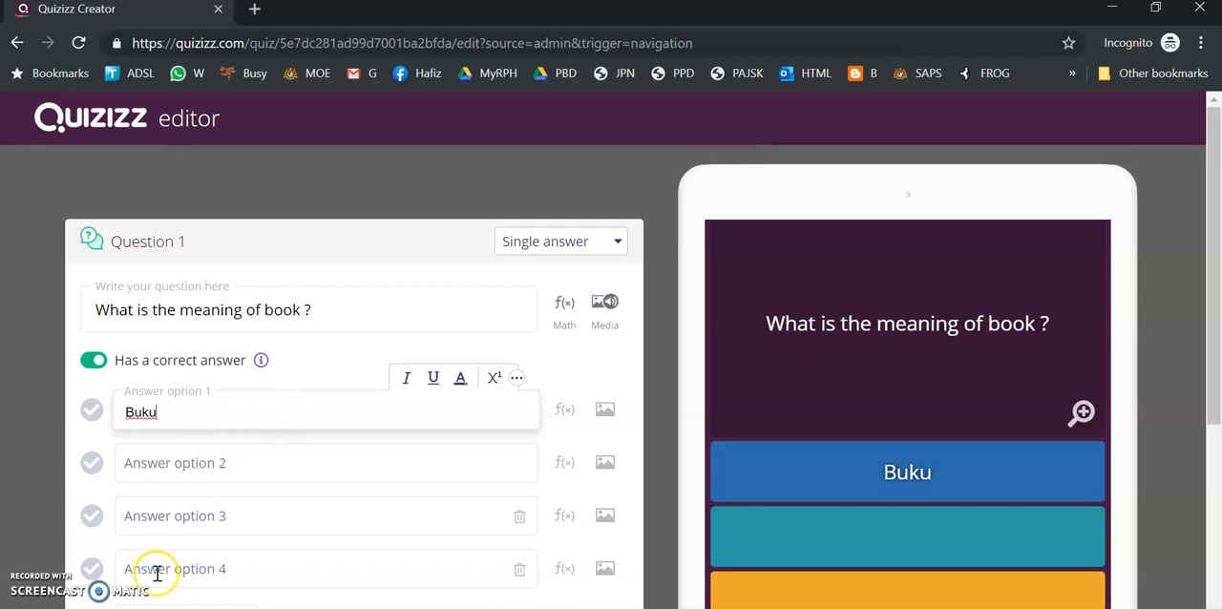
{"action": "left_click", "coordinate": [241, 465]}
{"action": "type", "text": "Pensil"}
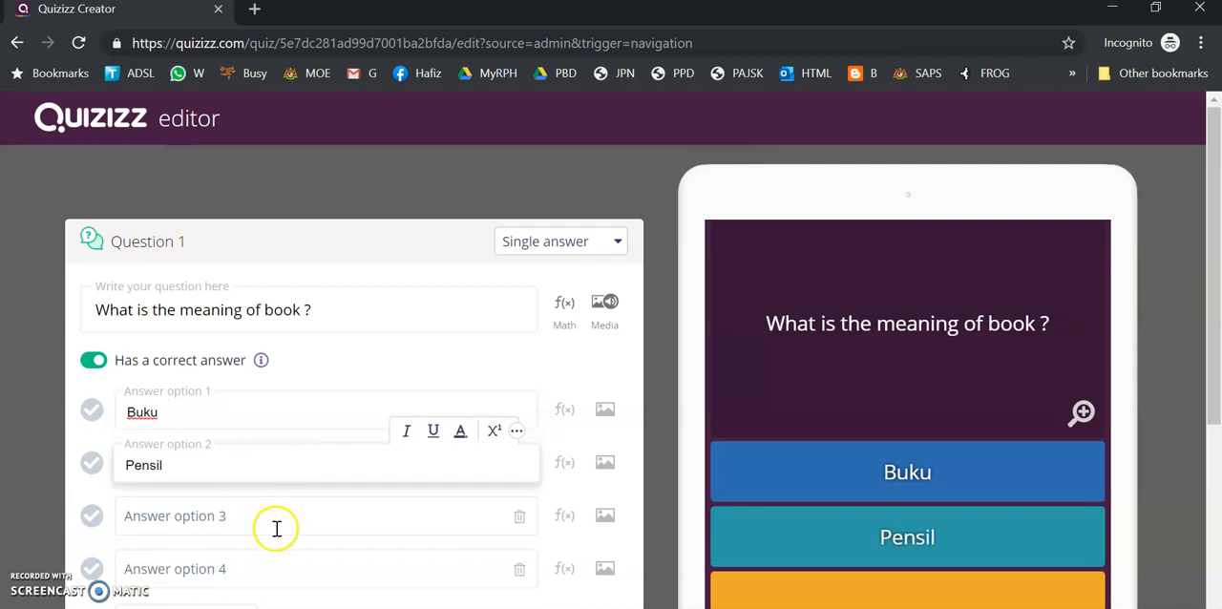
{"action": "left_click", "coordinate": [277, 525]}
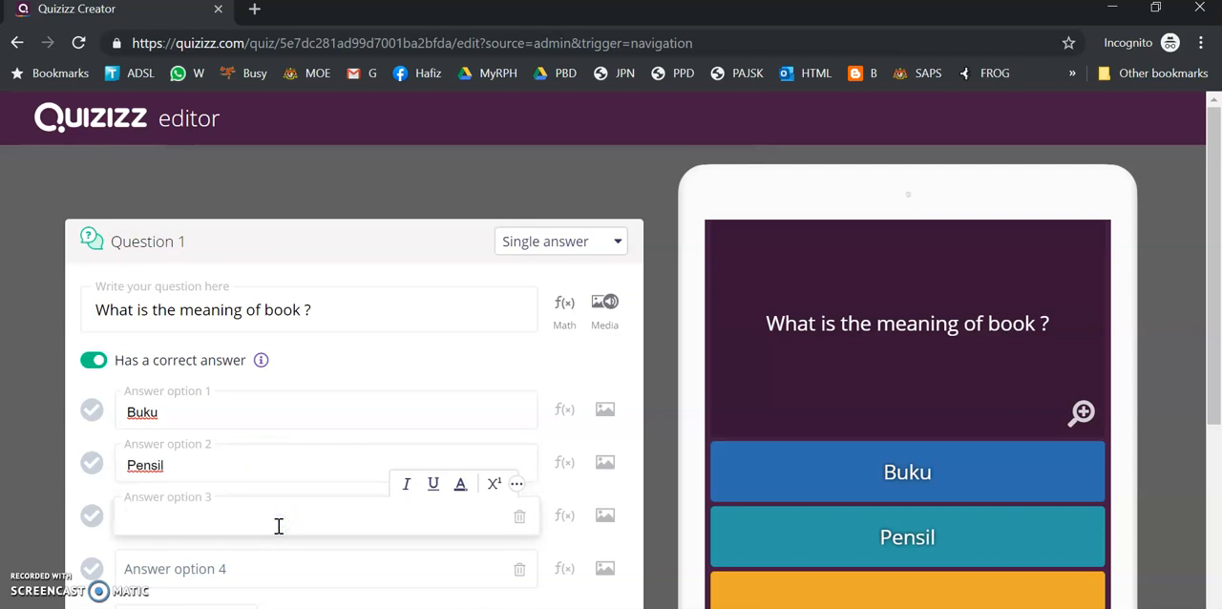
{"action": "type", "text": "Pemadam"}
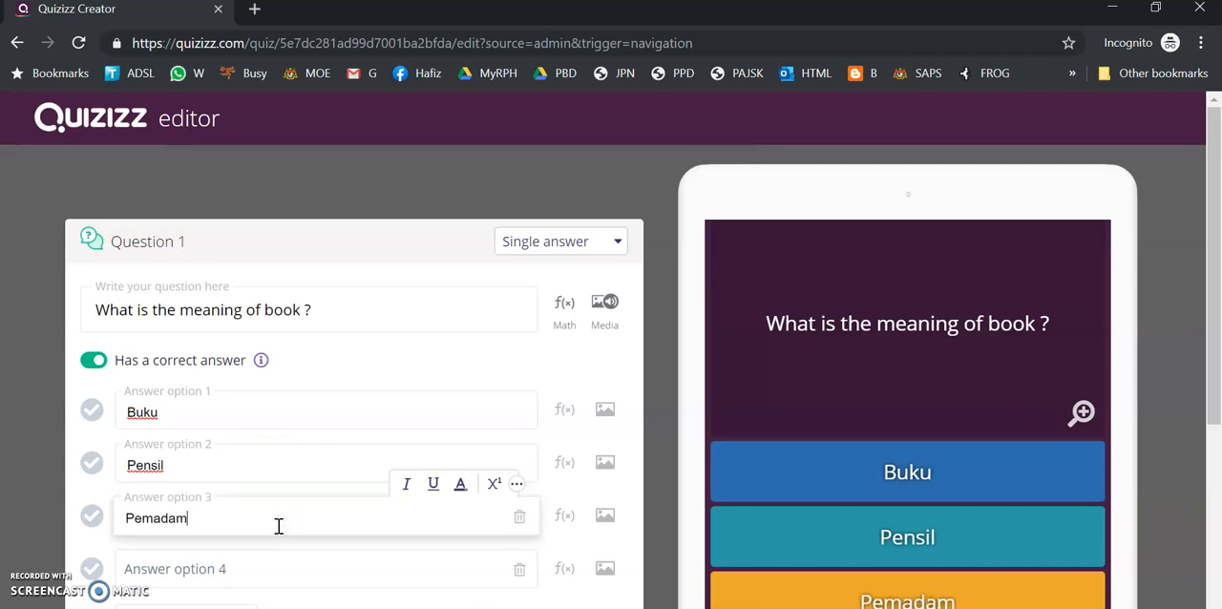
{"action": "left_click", "coordinate": [390, 355]}
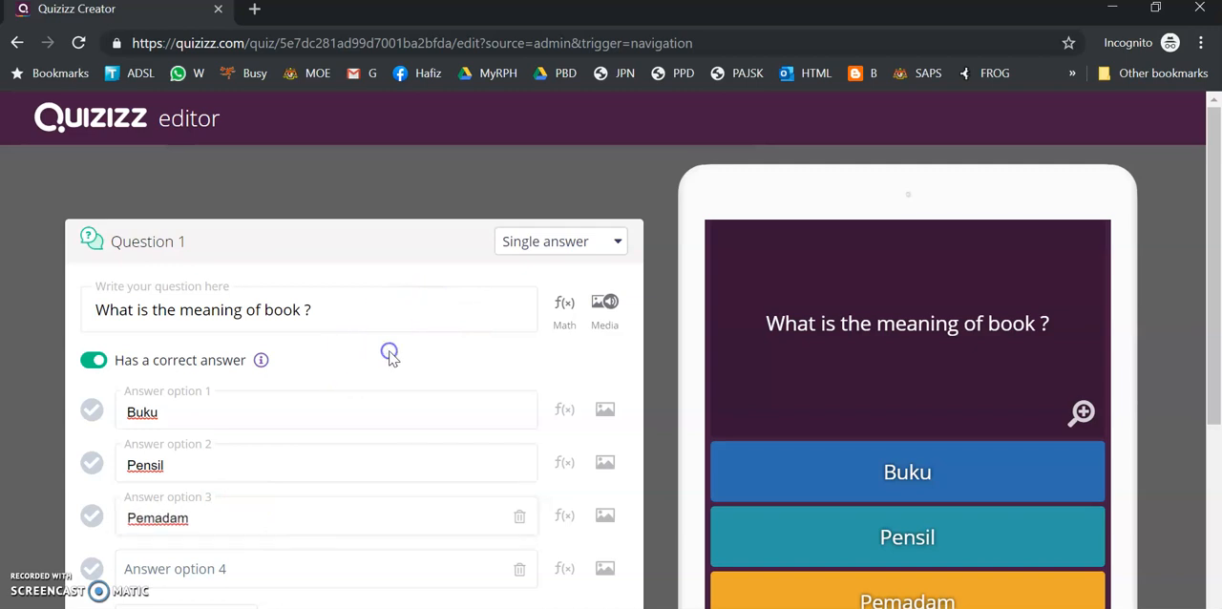
Upload hat.png from the H to S folder inside Pictures > CAPTURE as the image of question 1
{"action": "left_click", "coordinate": [595, 321]}
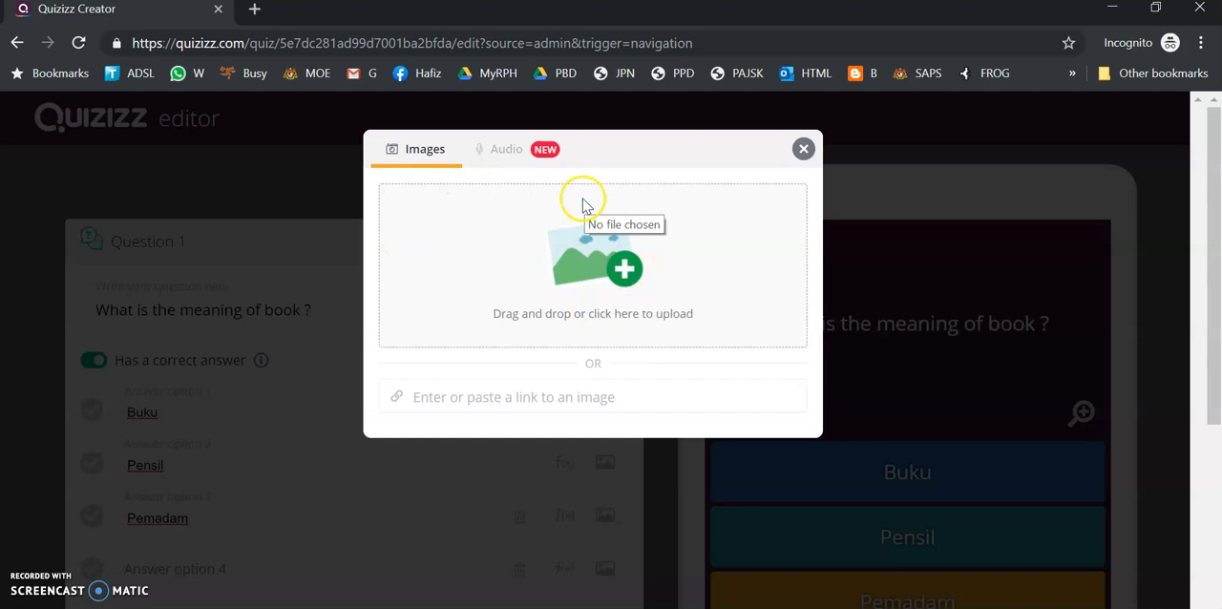
{"action": "left_click", "coordinate": [622, 269]}
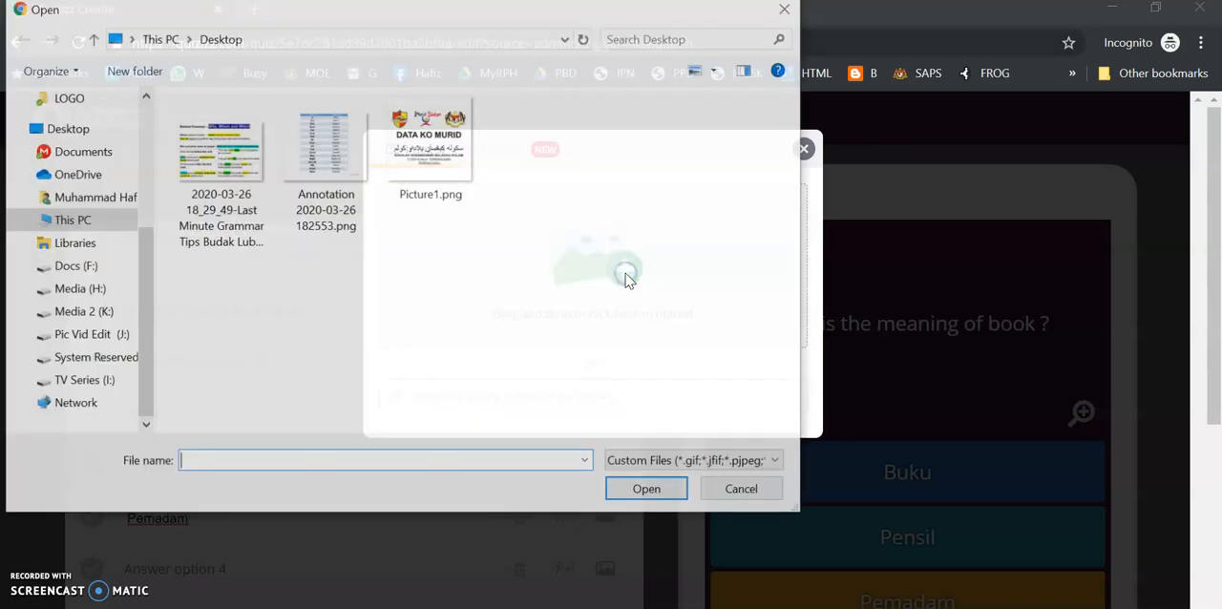
{"action": "left_click_drag", "start_coordinate": [142, 300], "coordinate": [143, 172]}
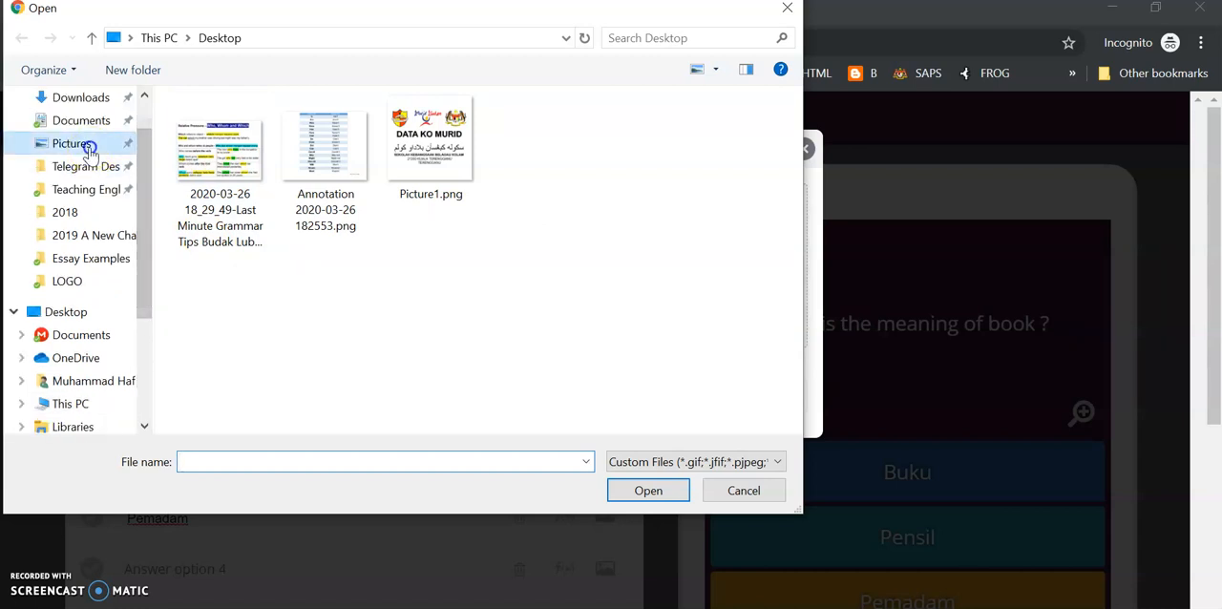
{"action": "left_click", "coordinate": [84, 143]}
{"action": "double_click", "coordinate": [625, 148]}
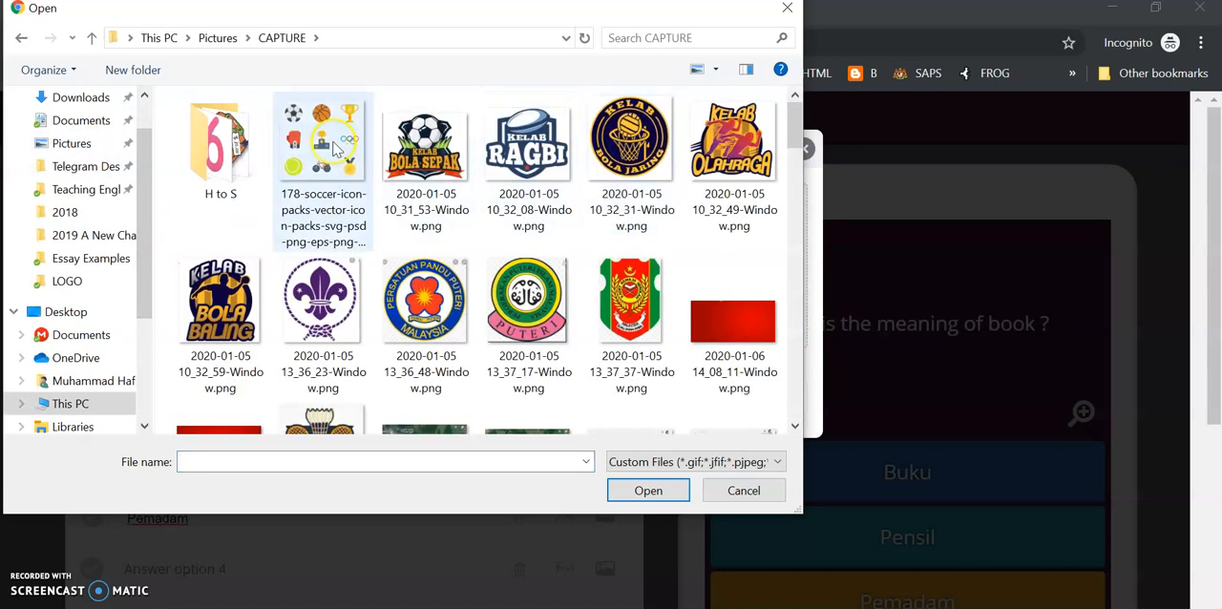
{"action": "double_click", "coordinate": [219, 143]}
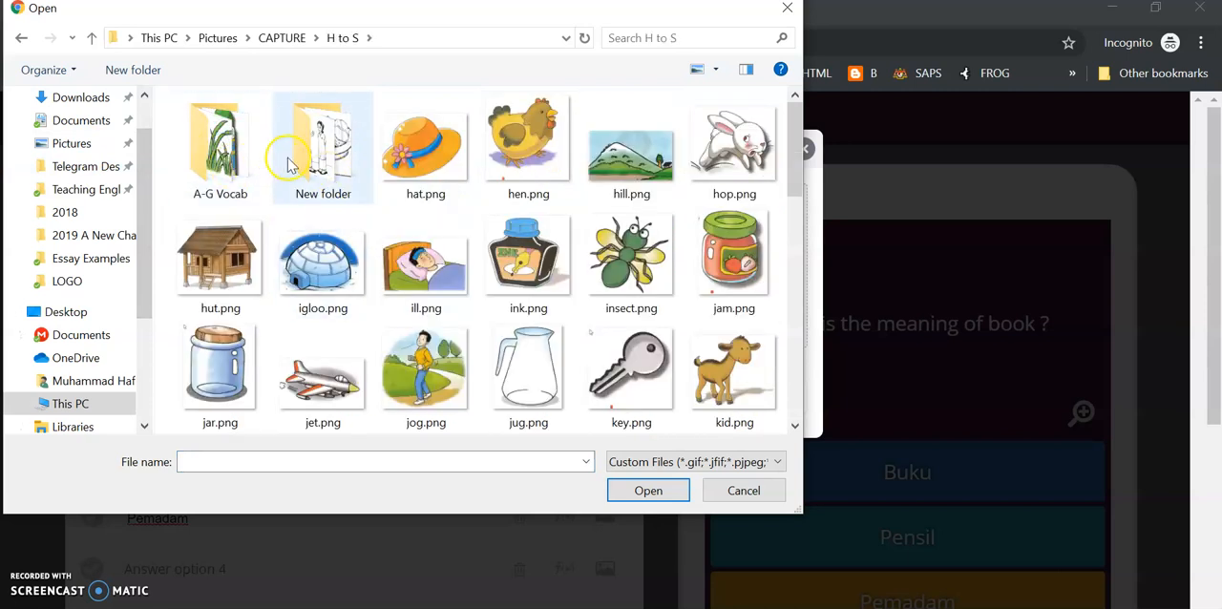
{"action": "double_click", "coordinate": [455, 162]}
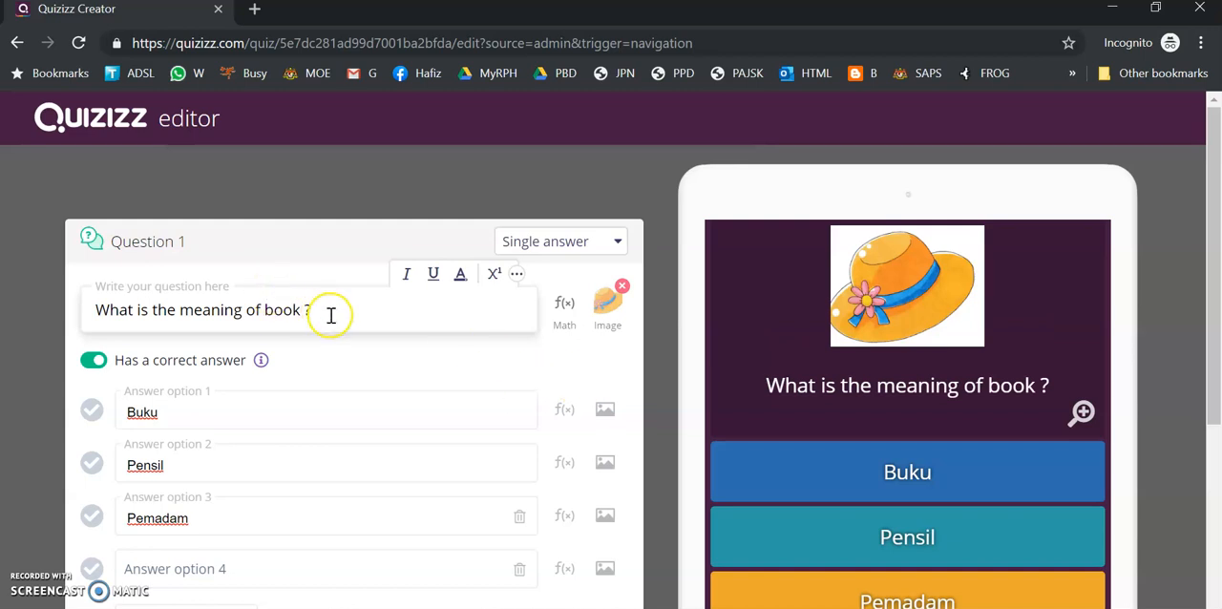
Clear the text of question 1 and replace its three filled answer options with Hat, Book and Pencil
{"action": "left_click_drag", "start_coordinate": [329, 314], "coordinate": [46, 302]}
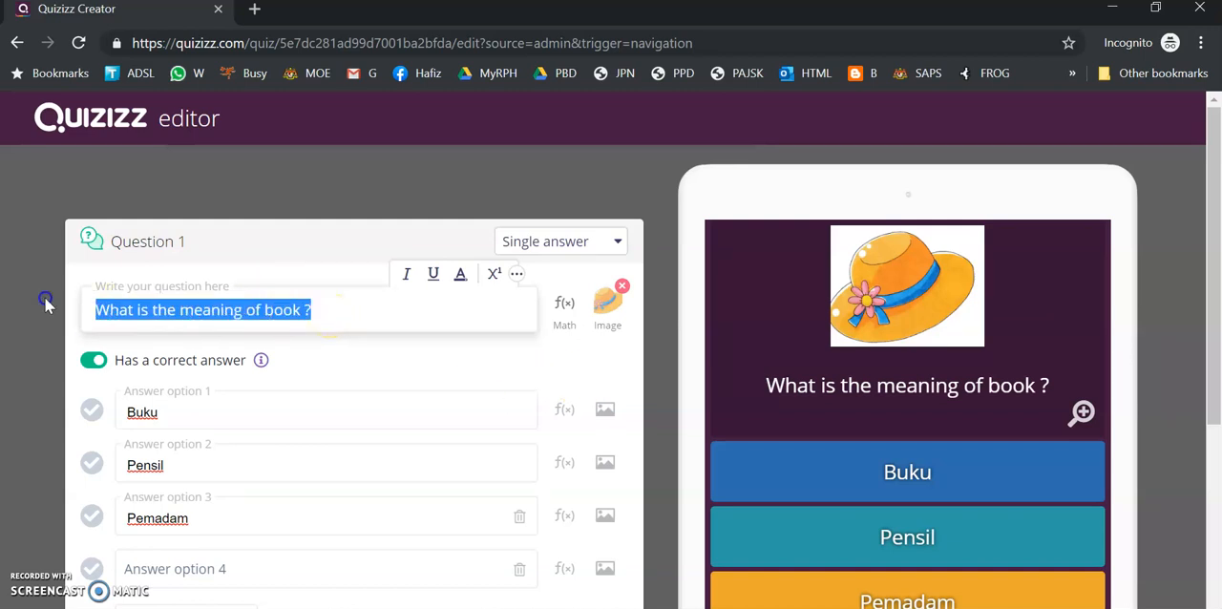
{"action": "key", "text": "BackSpace"}
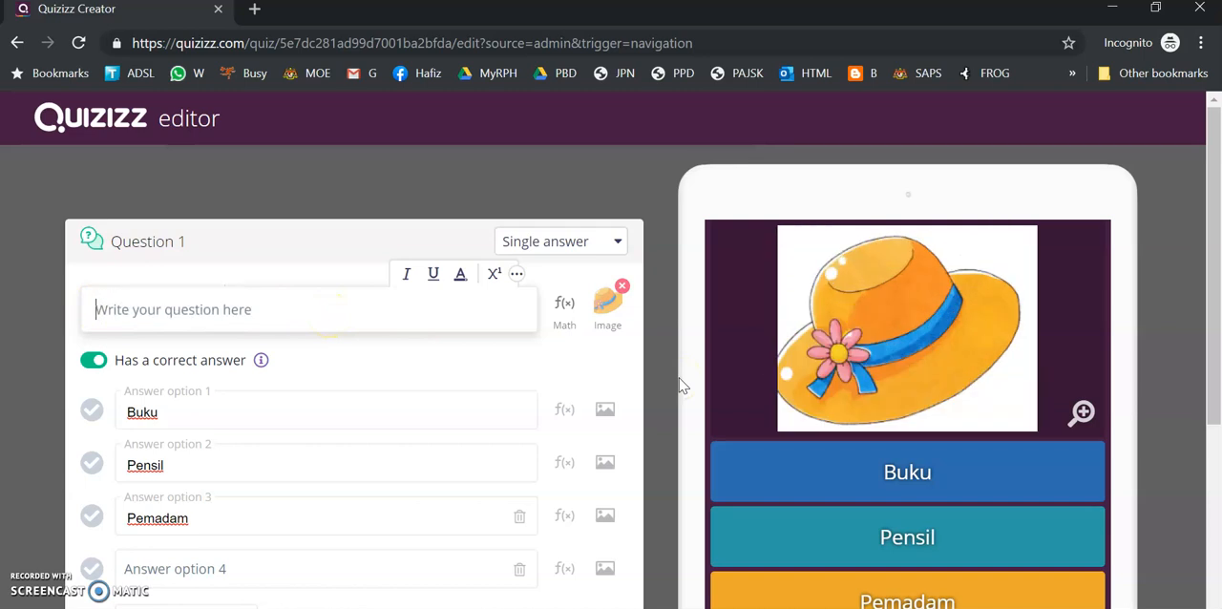
{"action": "left_click_drag", "start_coordinate": [172, 411], "coordinate": [89, 413]}
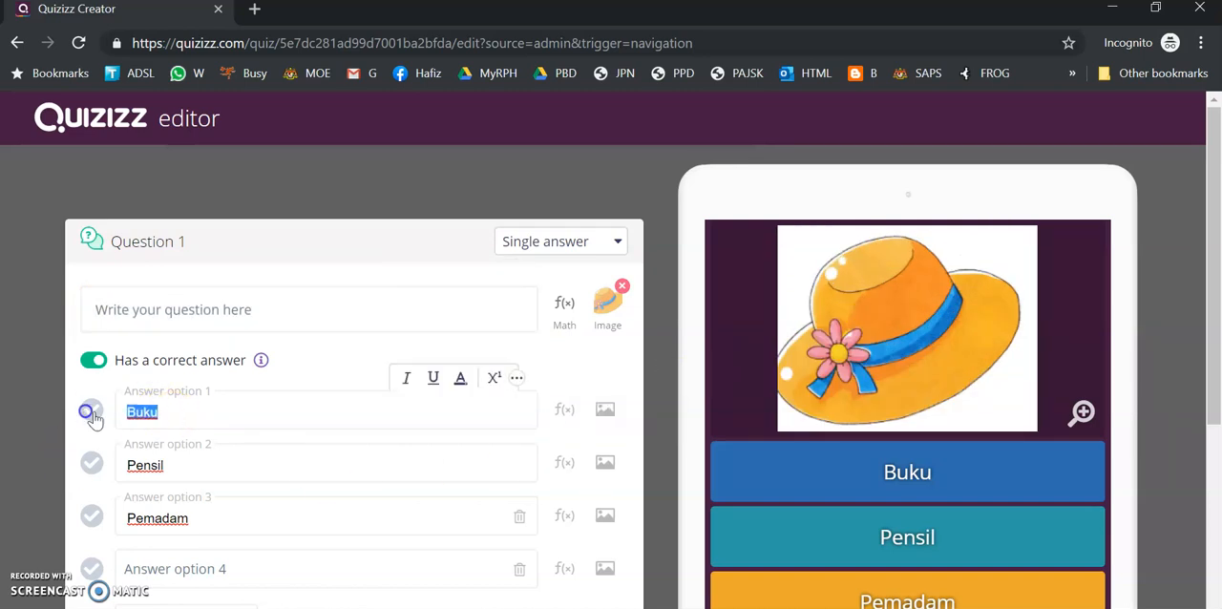
{"action": "type", "text": "Hat"}
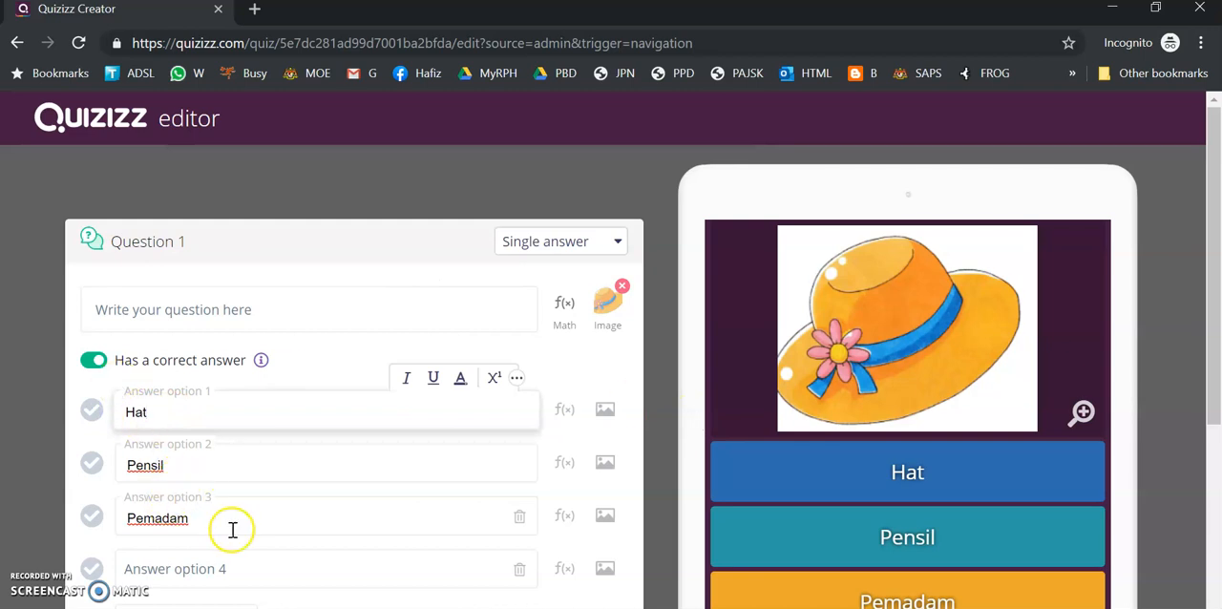
{"action": "left_click_drag", "start_coordinate": [181, 466], "coordinate": [127, 466]}
{"action": "type", "text": "Book"}
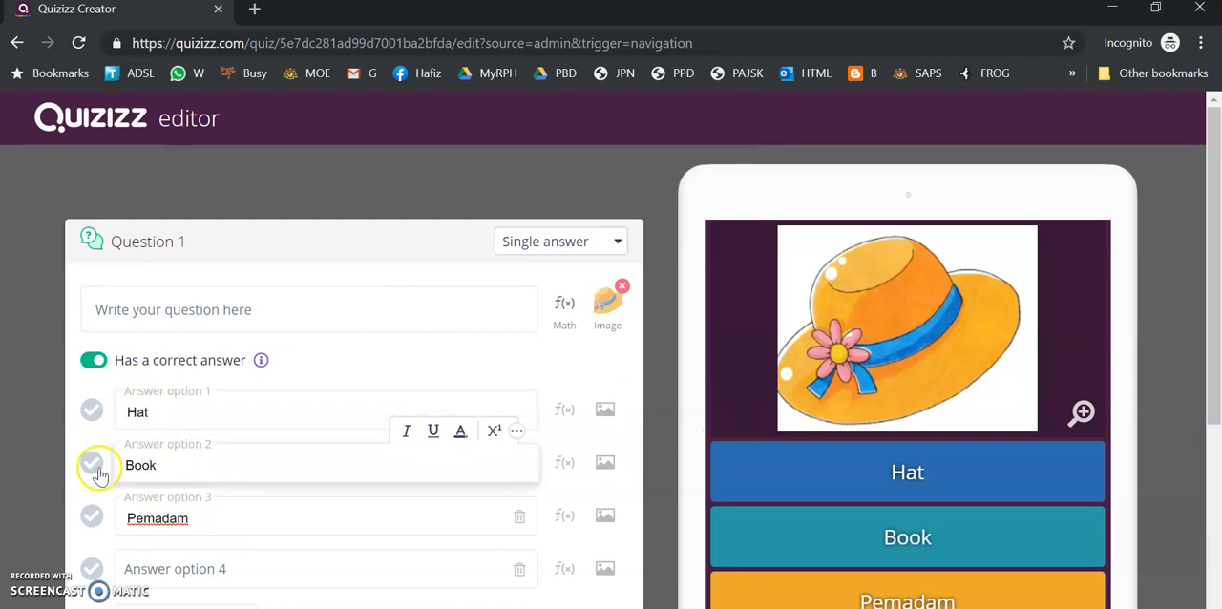
{"action": "double_click", "coordinate": [229, 519]}
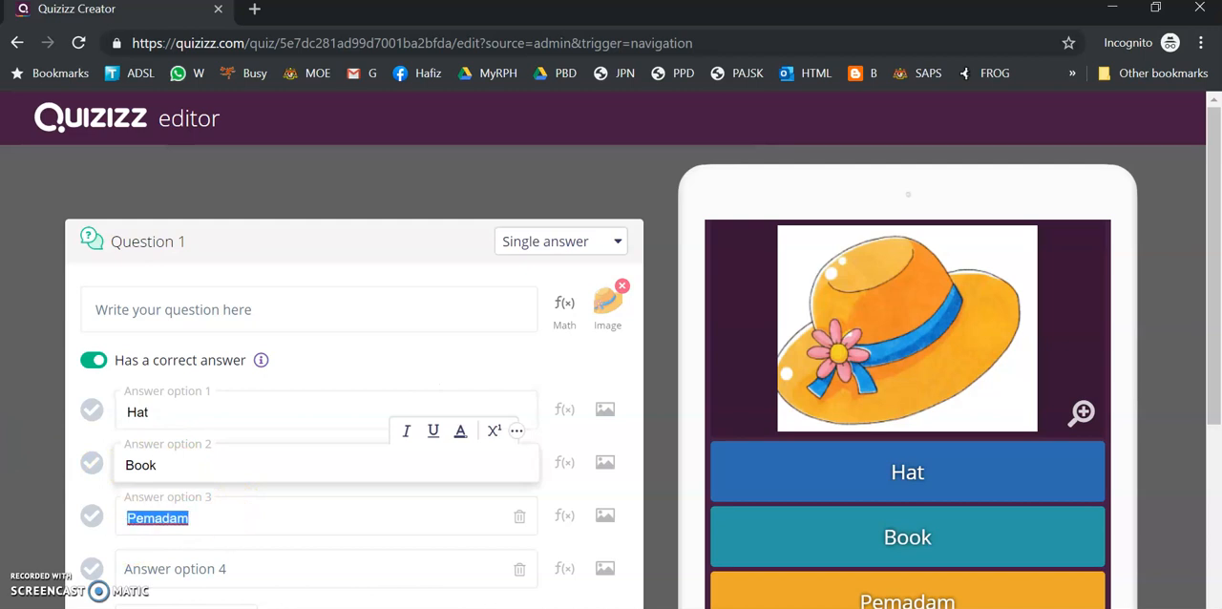
{"action": "type", "text": "Pencil"}
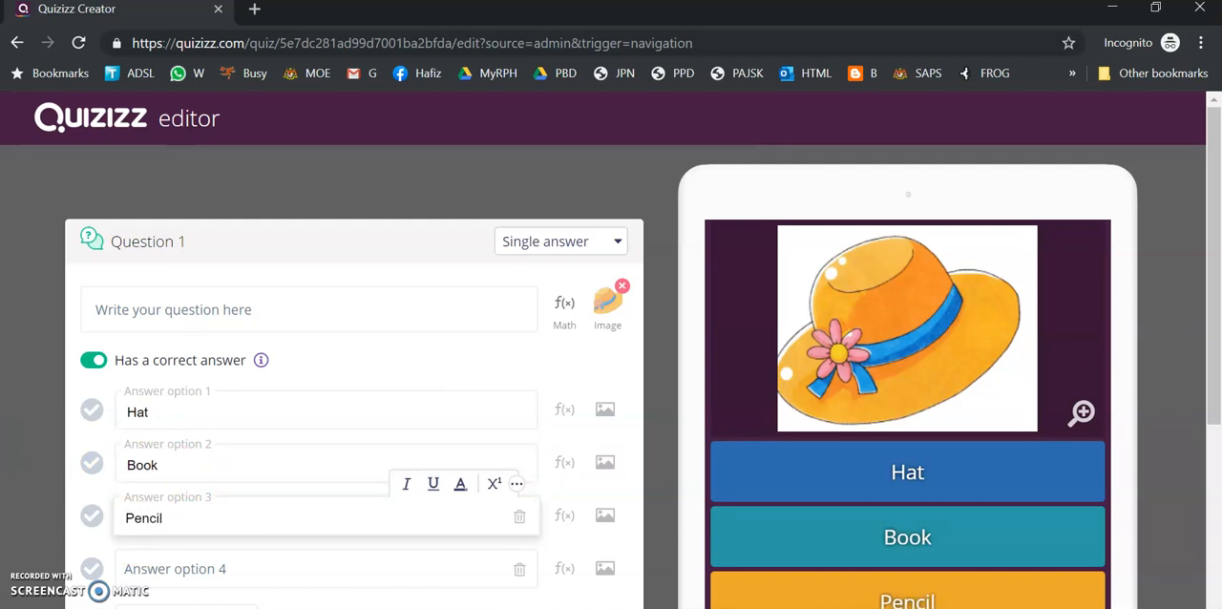
{"action": "scroll", "coordinate": [988, 330], "scroll_direction": "down", "scroll_amount": 1}
{"action": "scroll", "coordinate": [472, 277], "scroll_direction": "up", "scroll_amount": 1}
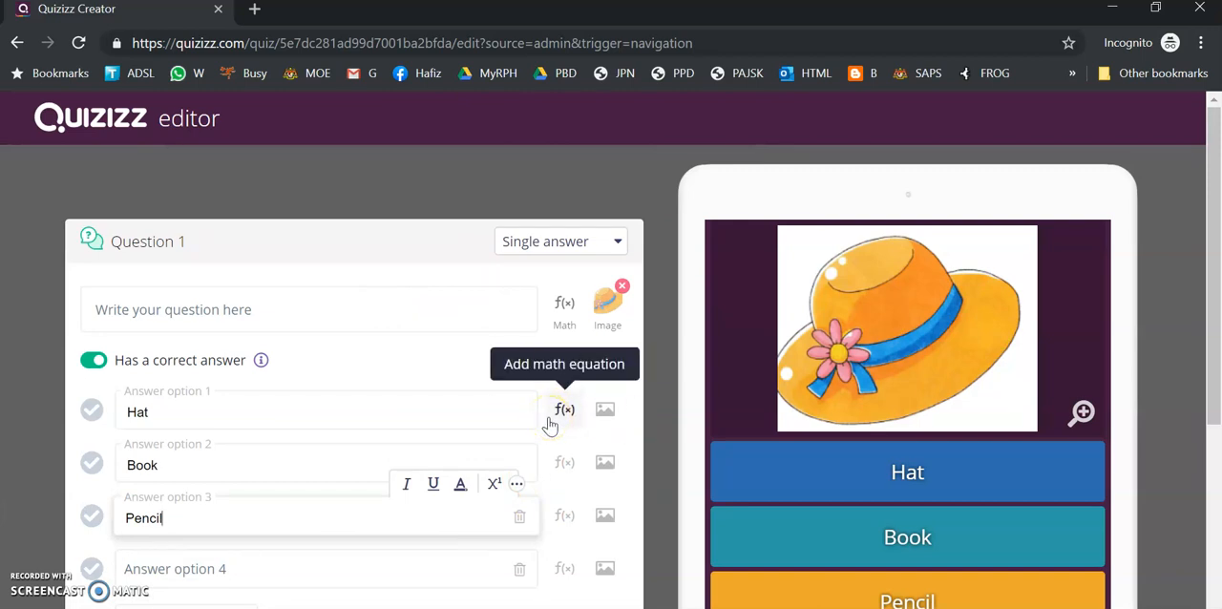
{"action": "left_click", "coordinate": [607, 408]}
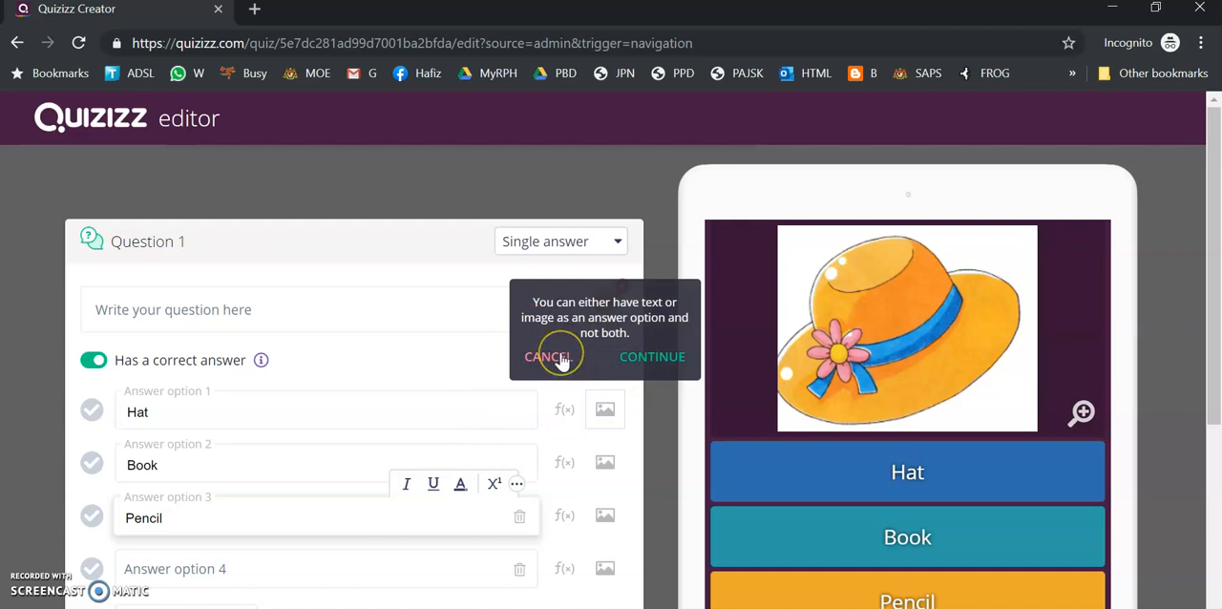
{"action": "left_click", "coordinate": [559, 358]}
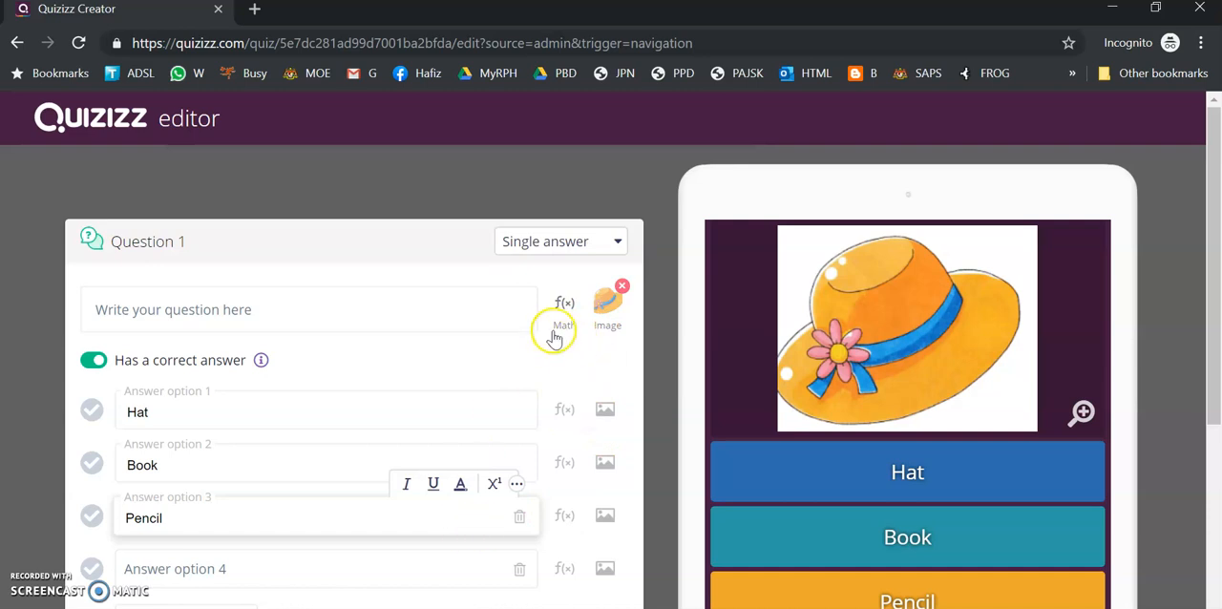
Set the time allotted for question 1 to 60 seconds and try to save the question
{"action": "scroll", "coordinate": [535, 366], "scroll_direction": "down", "scroll_amount": 2}
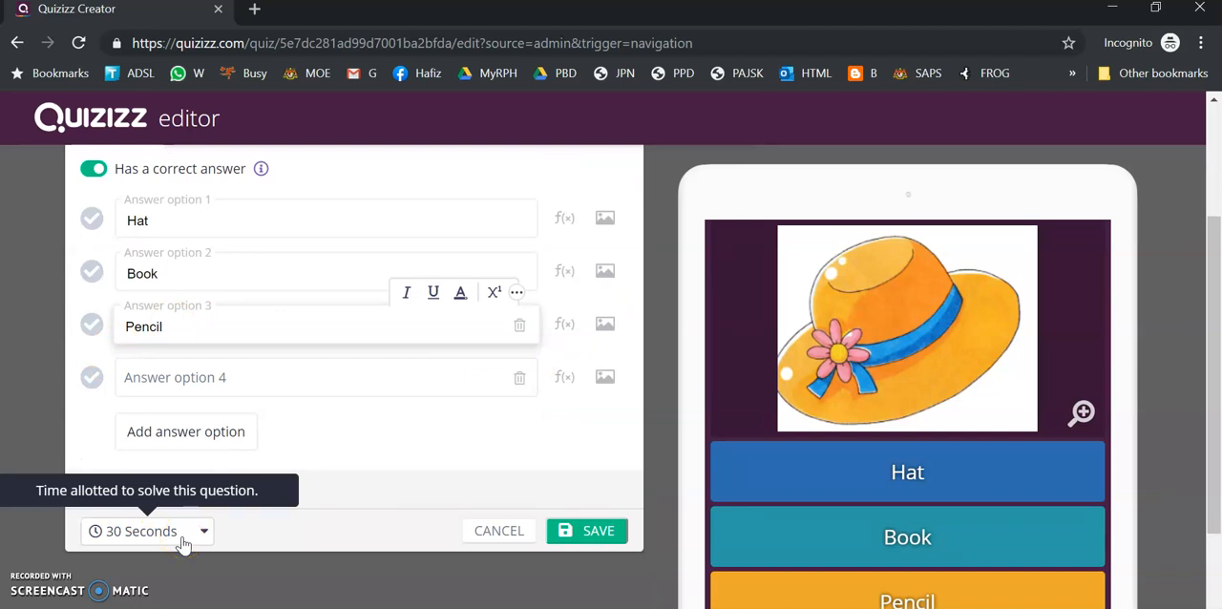
{"action": "left_click", "coordinate": [183, 540]}
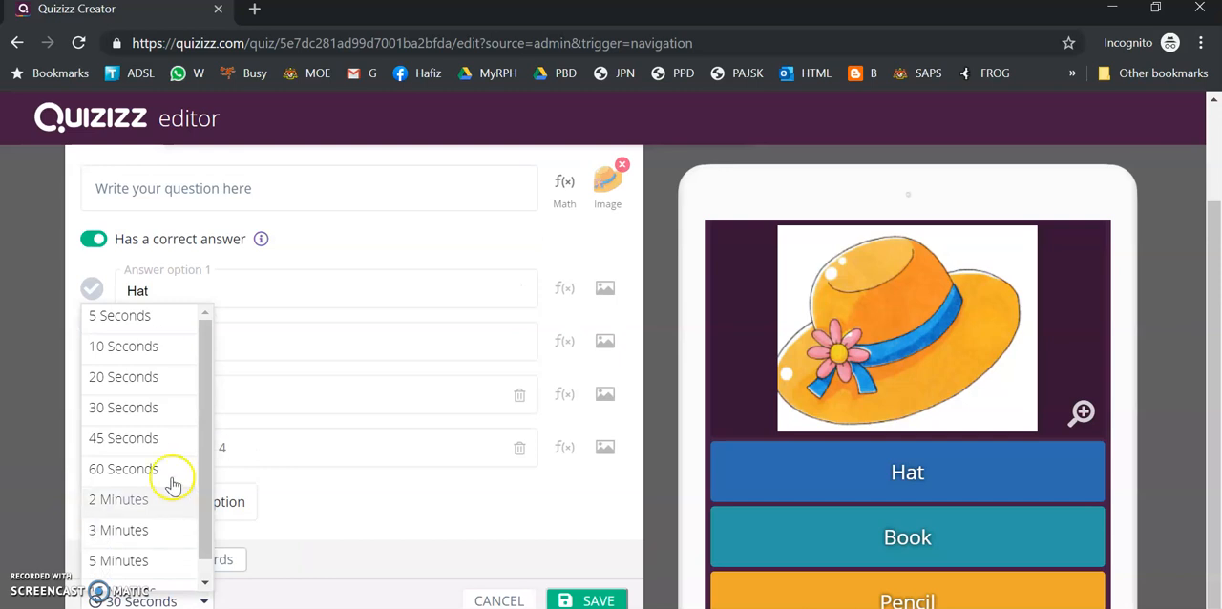
{"action": "left_click", "coordinate": [124, 469]}
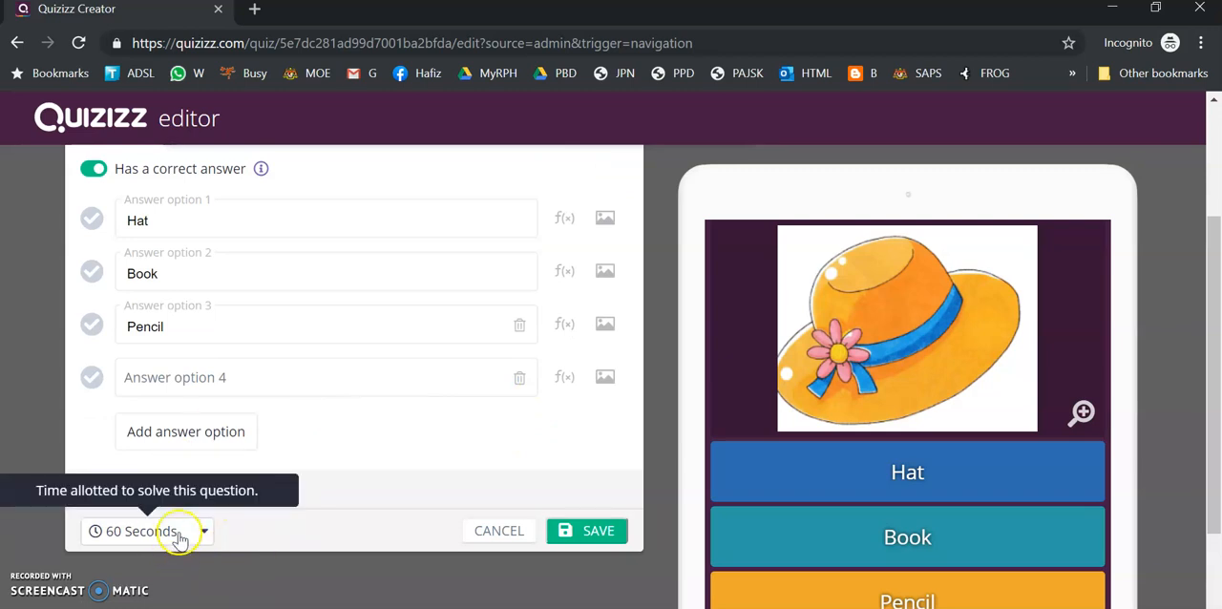
{"action": "left_click", "coordinate": [590, 532]}
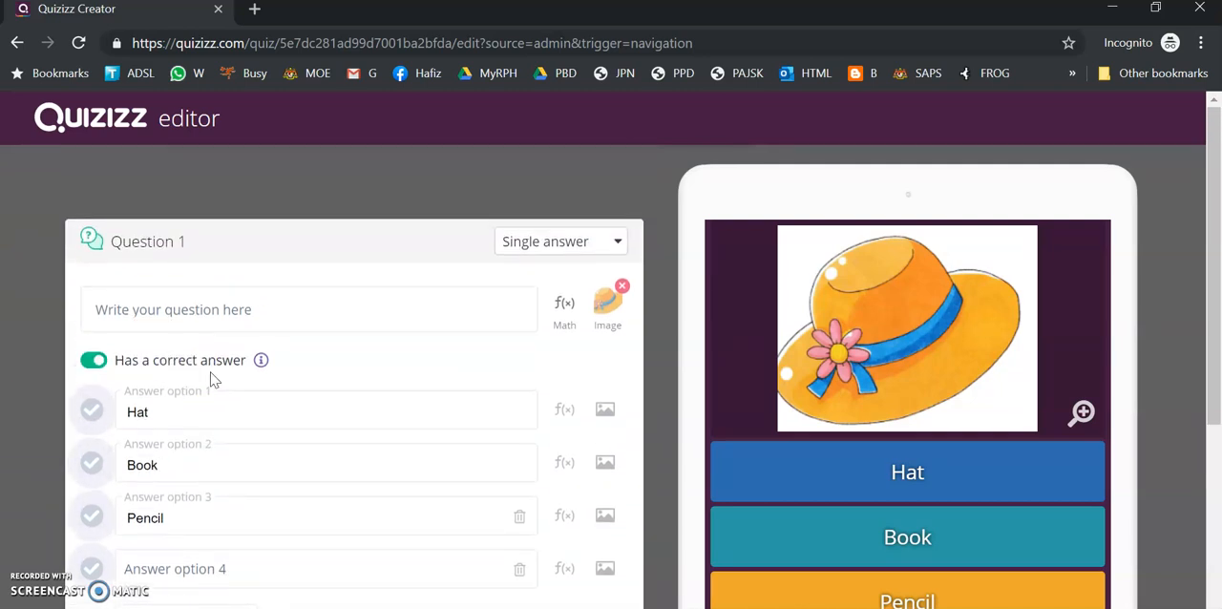
Mark Hat as the correct answer and save question 1
{"action": "scroll", "coordinate": [213, 379], "scroll_direction": "down", "scroll_amount": 1}
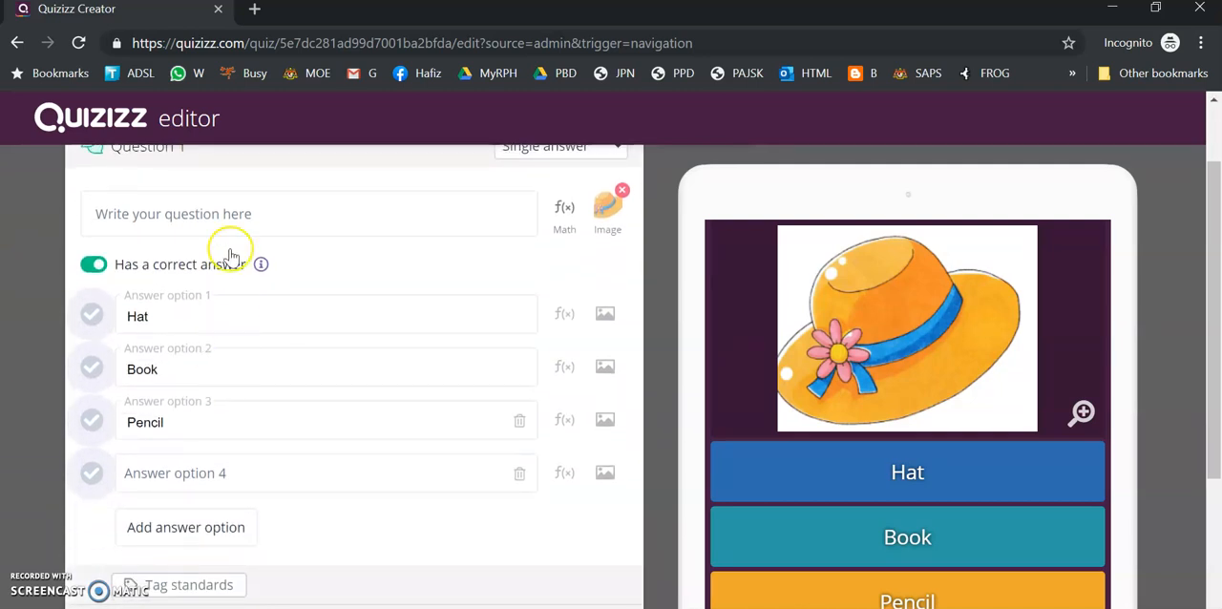
{"action": "left_click", "coordinate": [95, 316]}
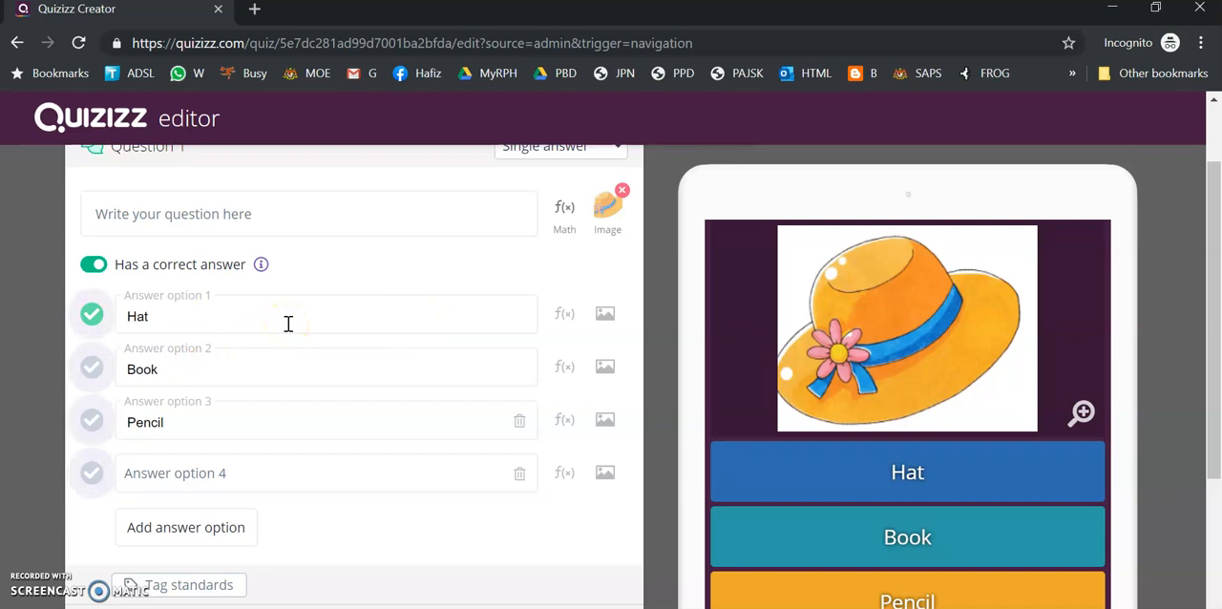
{"action": "scroll", "coordinate": [335, 368], "scroll_direction": "up", "scroll_amount": 1}
{"action": "scroll", "coordinate": [335, 367], "scroll_direction": "down", "scroll_amount": 1}
{"action": "scroll", "coordinate": [319, 365], "scroll_direction": "down", "scroll_amount": 2}
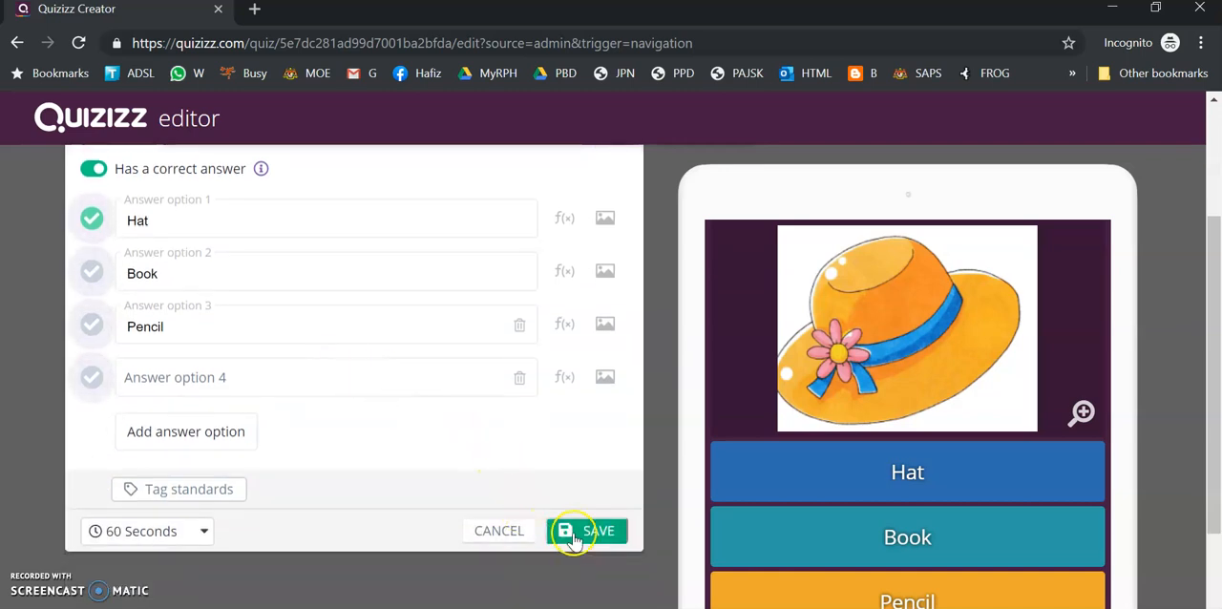
{"action": "scroll", "coordinate": [382, 420], "scroll_direction": "up", "scroll_amount": 2}
{"action": "scroll", "coordinate": [448, 477], "scroll_direction": "down", "scroll_amount": 2}
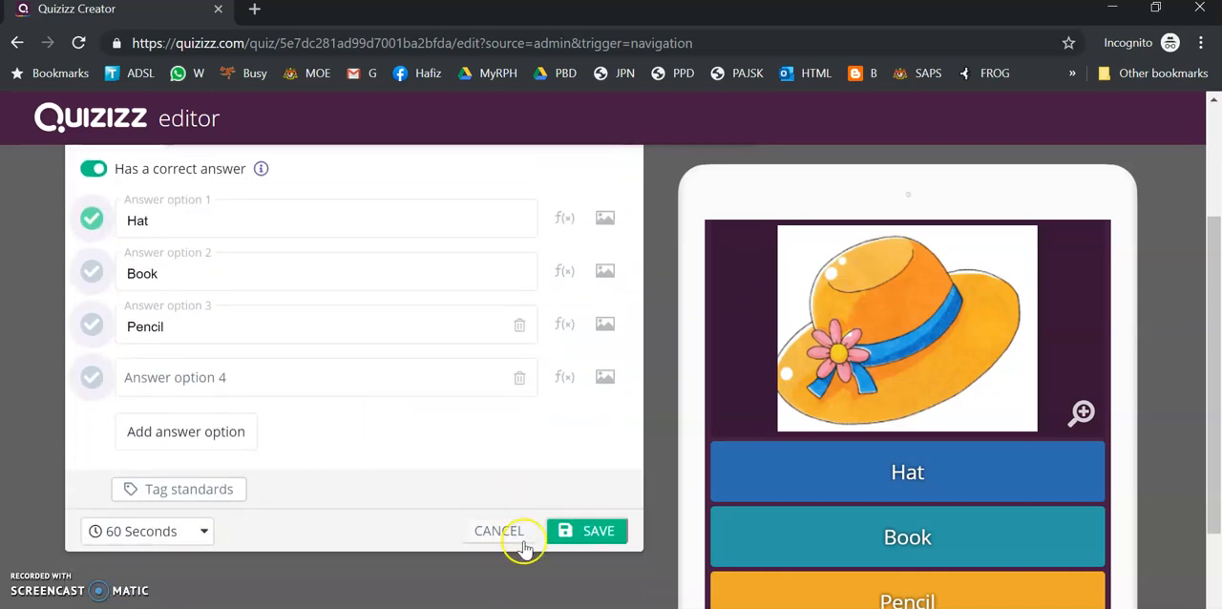
{"action": "left_click", "coordinate": [572, 533]}
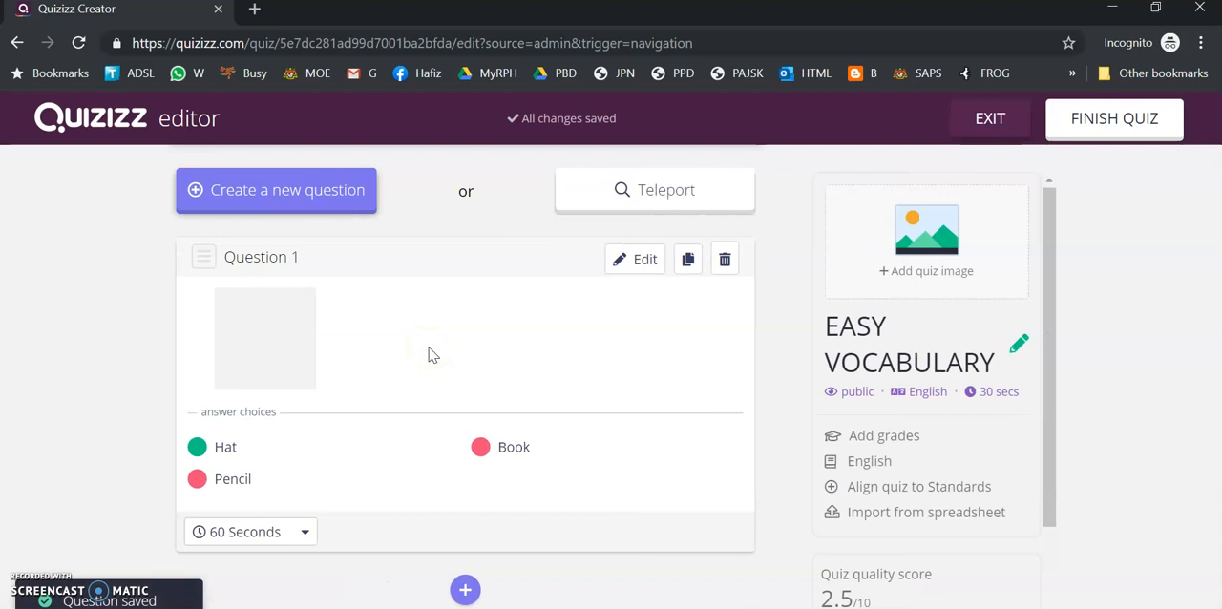
Add question 2 with the text "Hen ?" and upload hen.png as its first answer option
{"action": "mouse_move", "coordinate": [234, 334]}
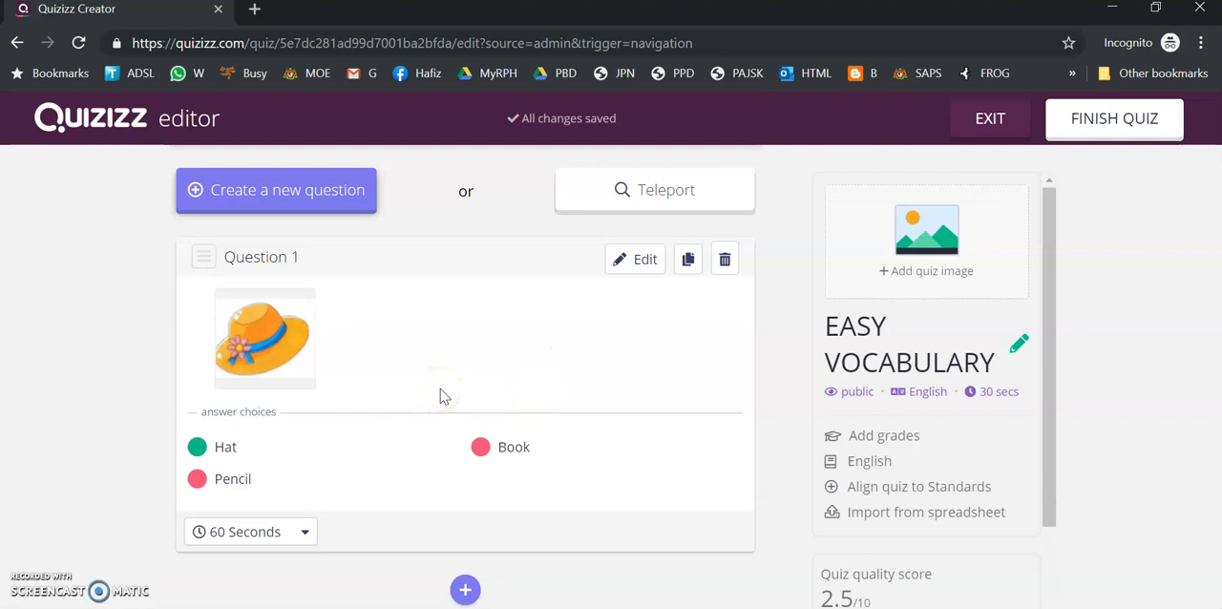
{"action": "left_click", "coordinate": [465, 590]}
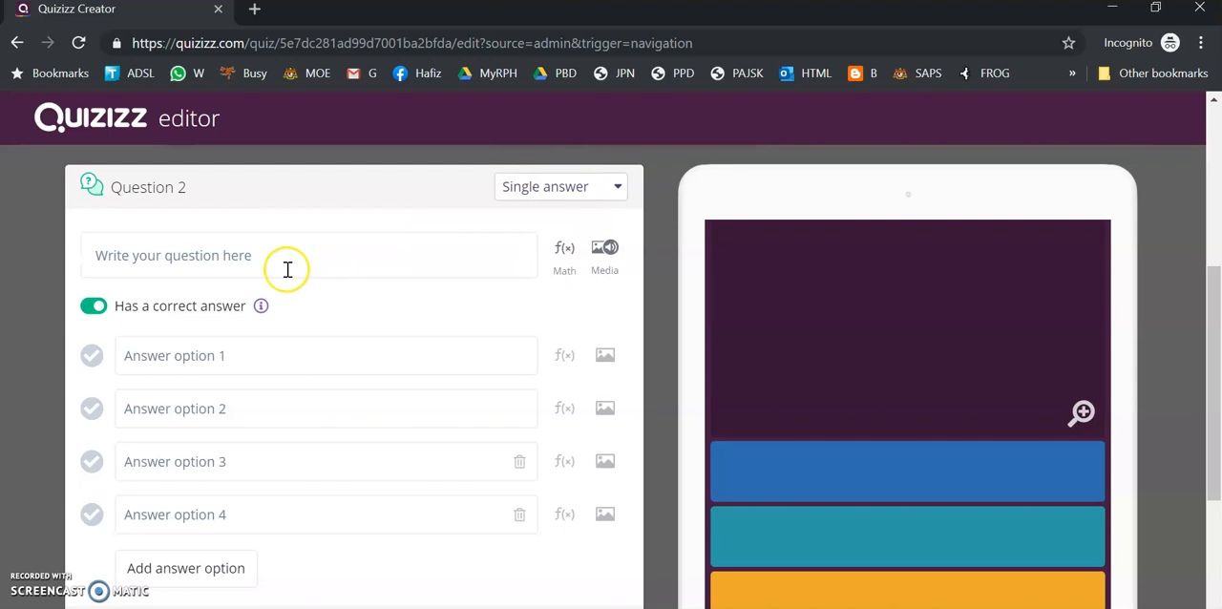
{"action": "left_click", "coordinate": [287, 267]}
{"action": "left_click", "coordinate": [611, 358]}
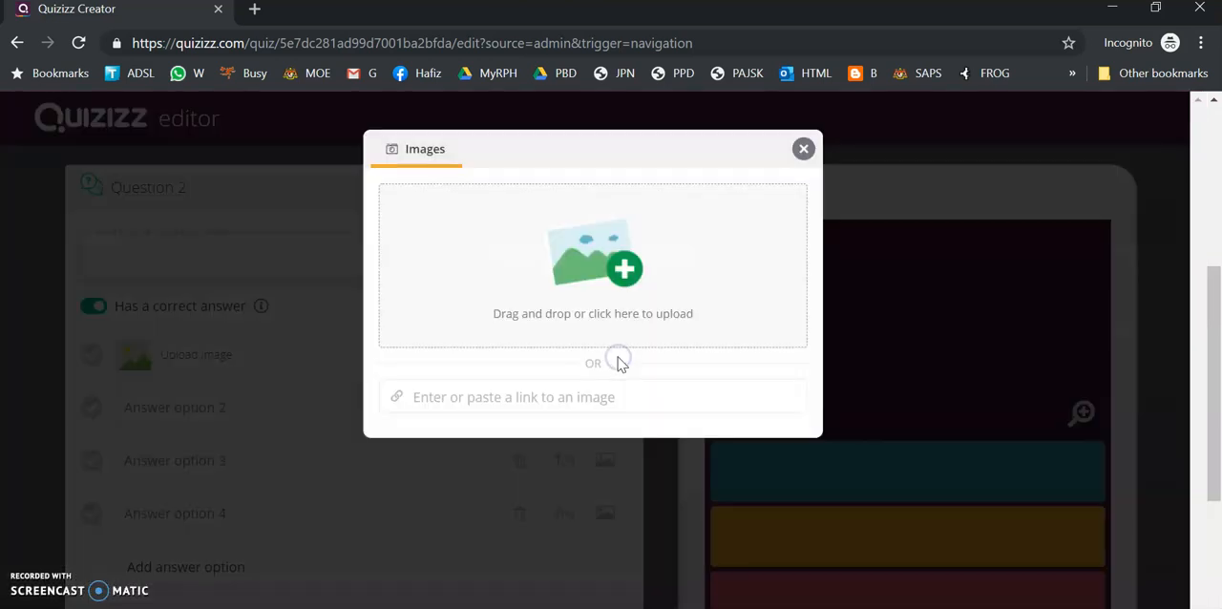
{"action": "left_click", "coordinate": [634, 274]}
{"action": "double_click", "coordinate": [526, 131]}
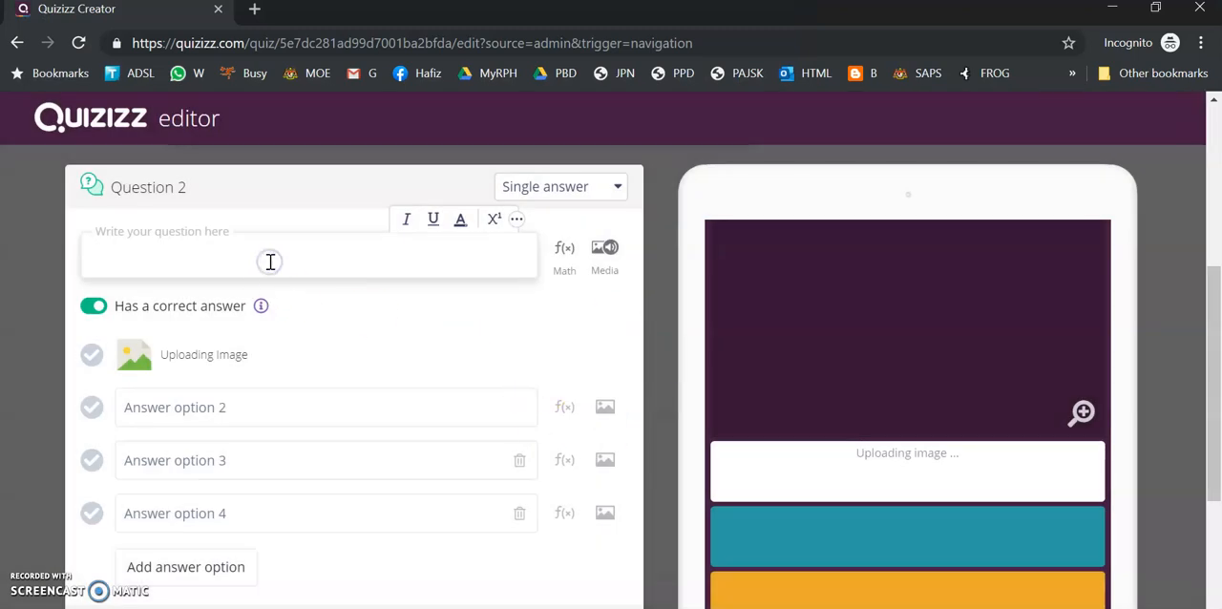
{"action": "key", "text": "BackSpace"}
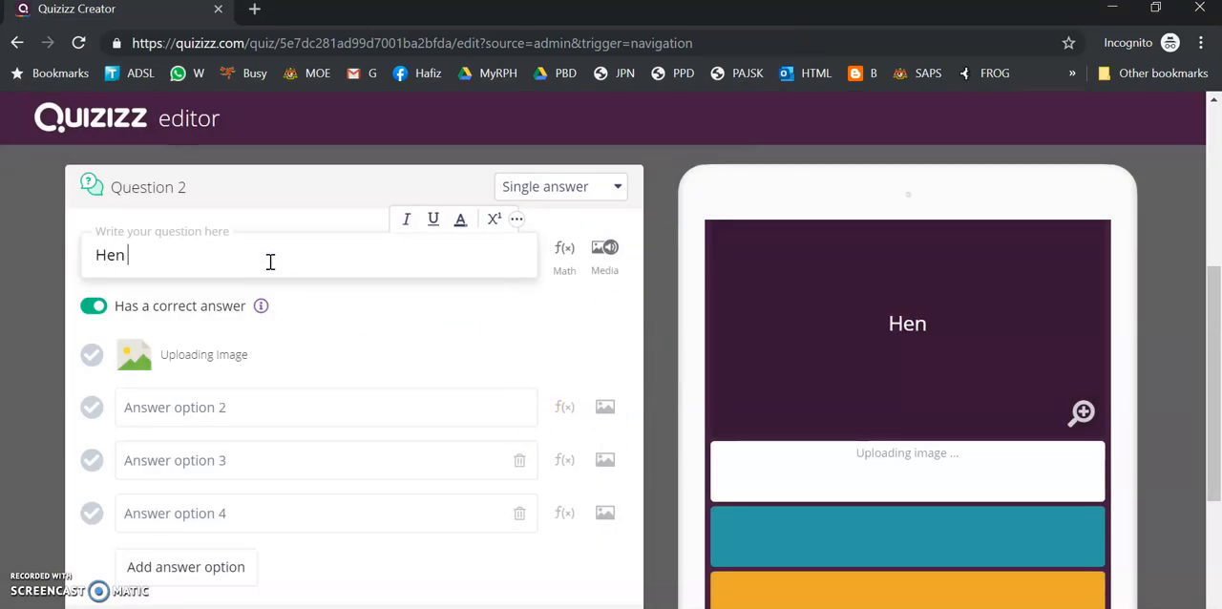
Upload insect.png as answer option 2 and jam.png as answer option 3 of question 2
{"action": "left_click", "coordinate": [605, 406]}
{"action": "left_click", "coordinate": [607, 280]}
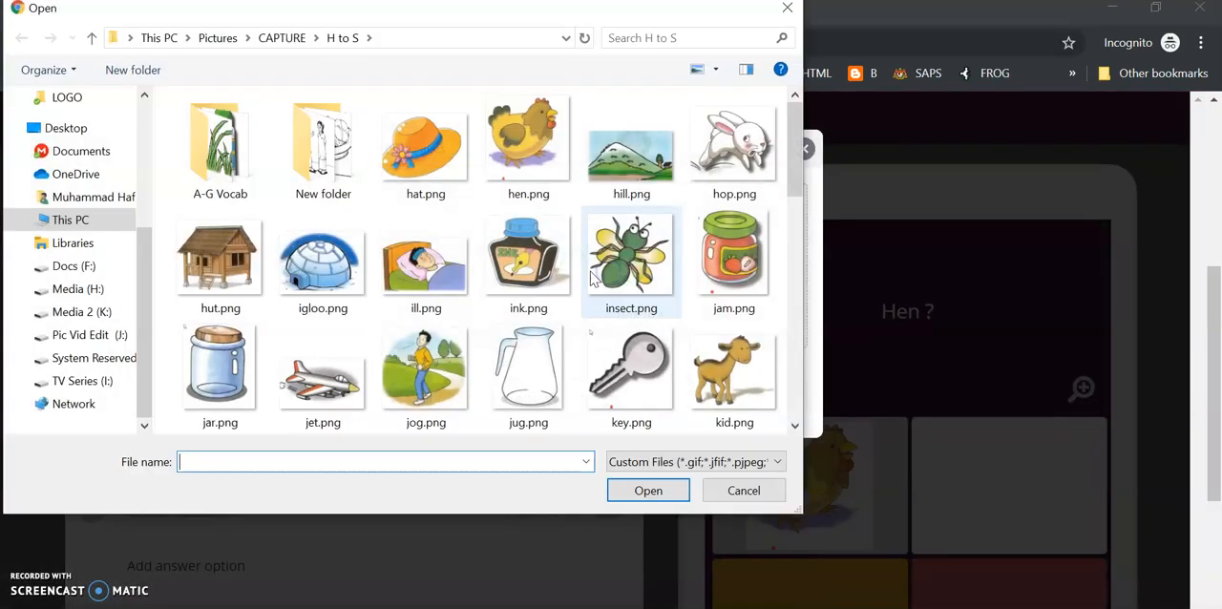
{"action": "left_click", "coordinate": [629, 250]}
{"action": "left_click", "coordinate": [648, 490]}
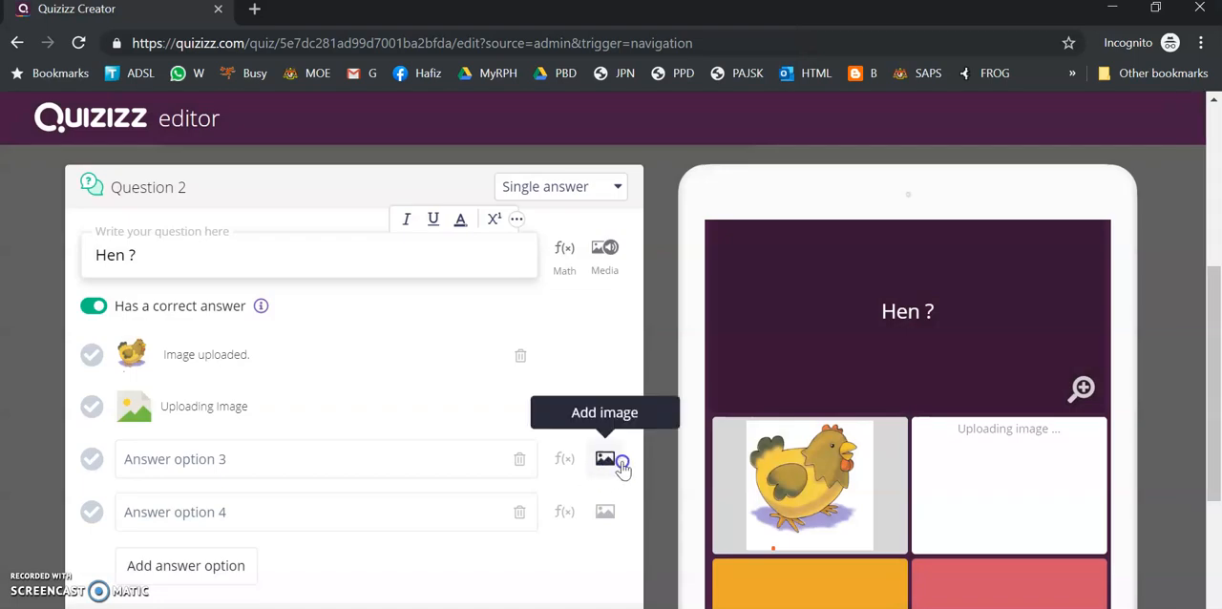
{"action": "left_click", "coordinate": [603, 463]}
{"action": "left_click", "coordinate": [625, 279]}
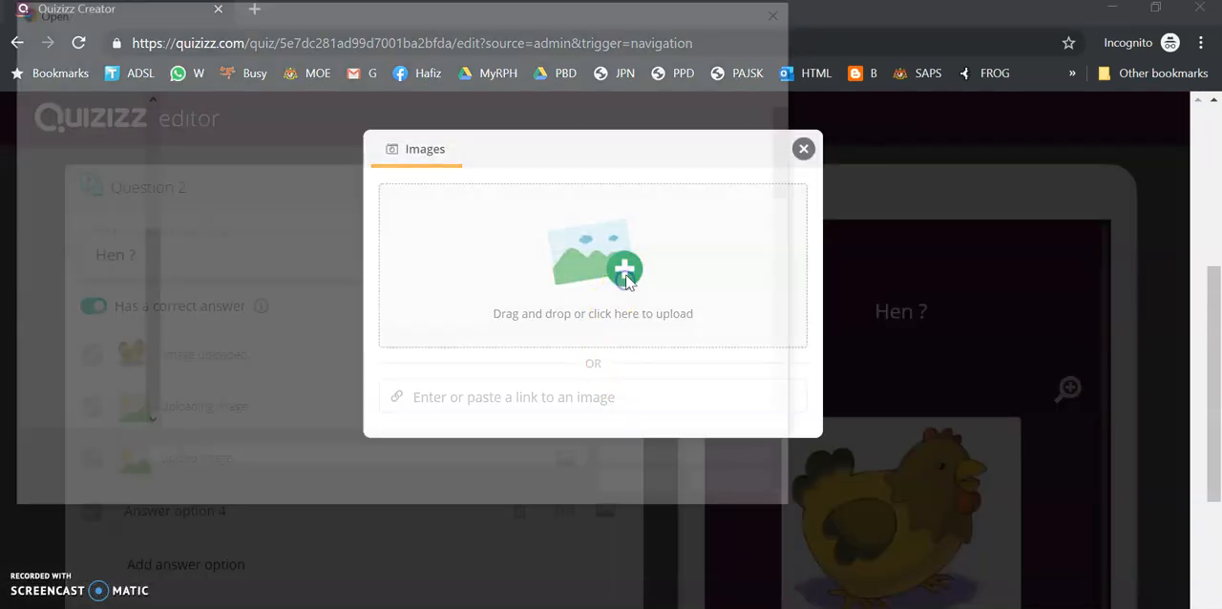
{"action": "left_click", "coordinate": [733, 256]}
{"action": "left_click", "coordinate": [648, 490]}
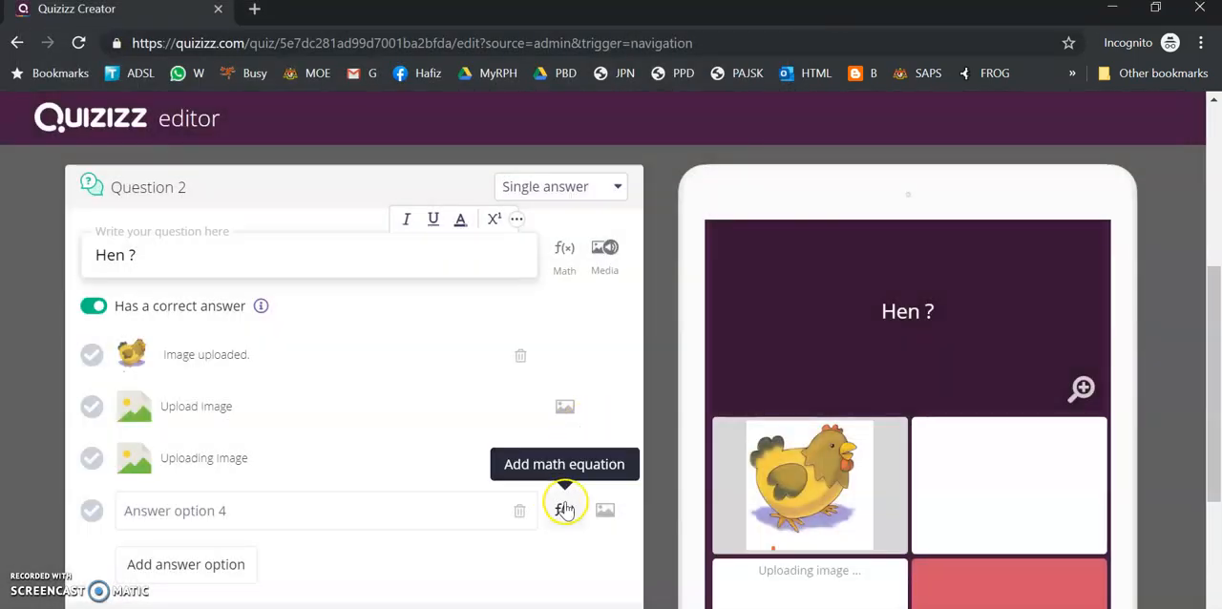
Upload hop.png as answer option 4 of question 2 and mark the hen image as the correct answer
{"action": "left_click", "coordinate": [603, 511]}
{"action": "left_click", "coordinate": [631, 269]}
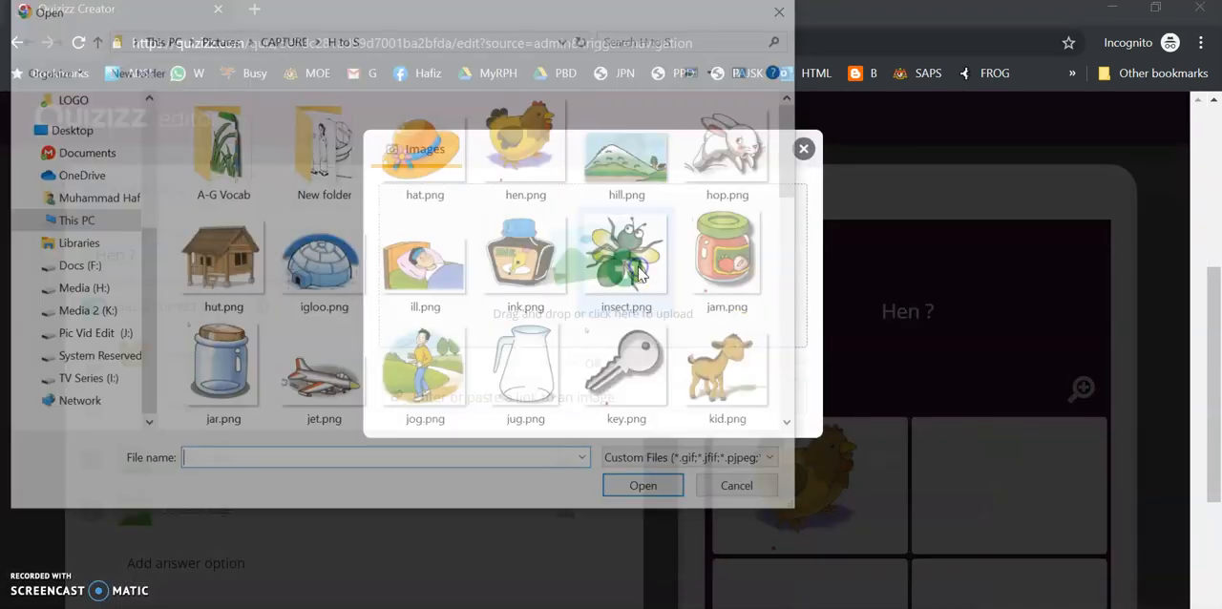
{"action": "double_click", "coordinate": [753, 158]}
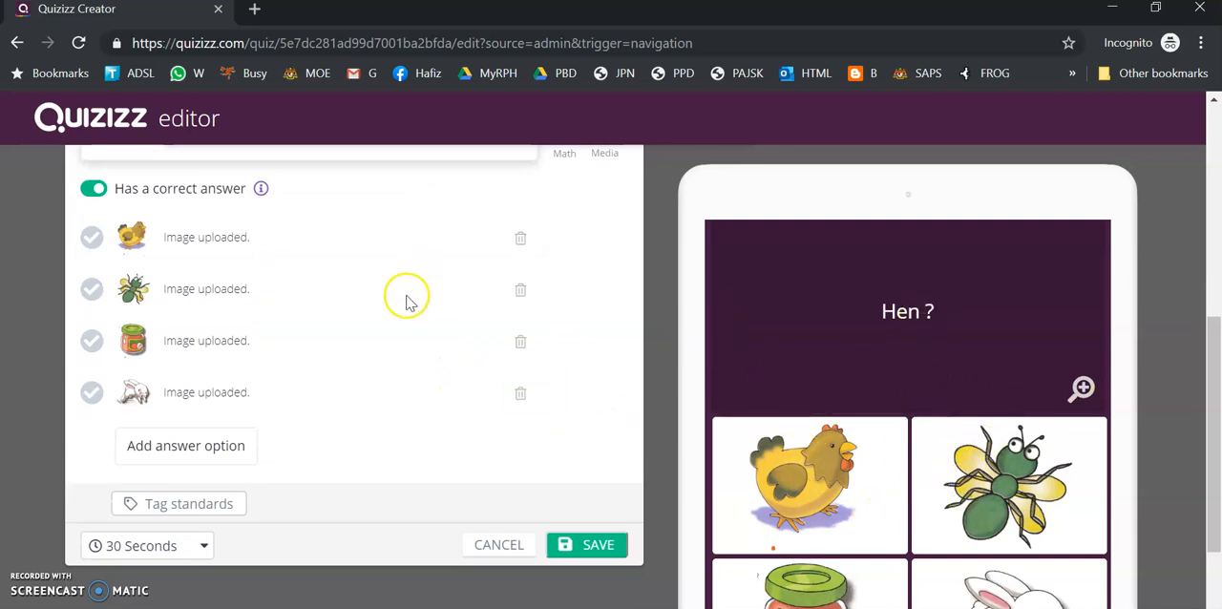
{"action": "scroll", "coordinate": [403, 295], "scroll_direction": "up", "scroll_amount": 1}
{"action": "left_click", "coordinate": [92, 333]}
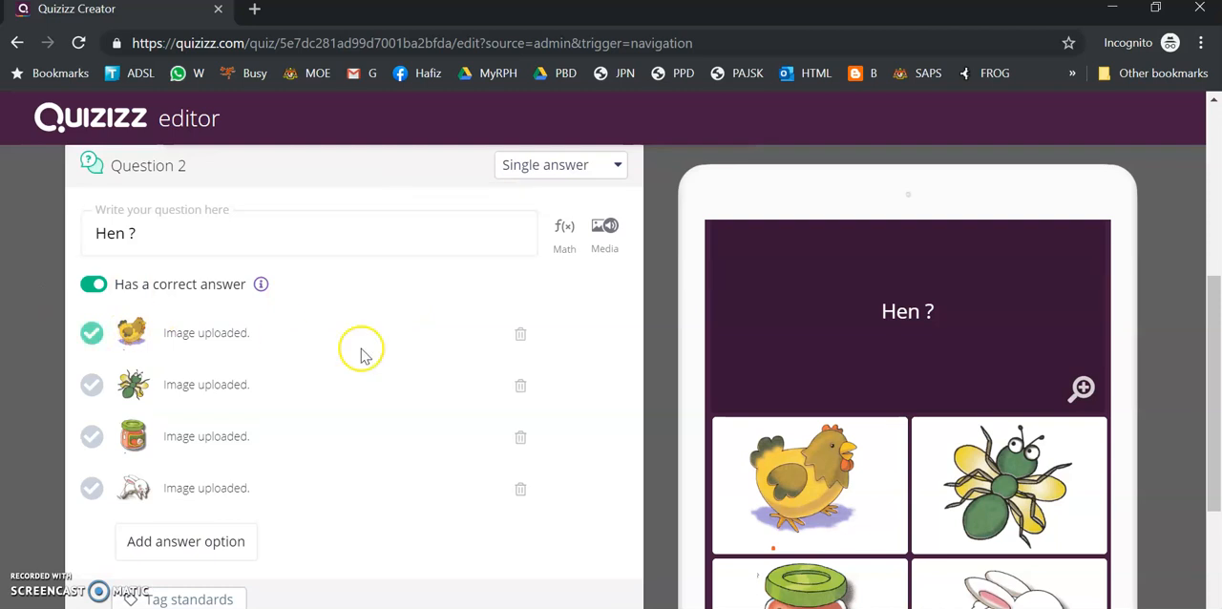
Set the time allotted for question 2 to 60 seconds and save the question
{"action": "scroll", "coordinate": [405, 369], "scroll_direction": "down", "scroll_amount": 1}
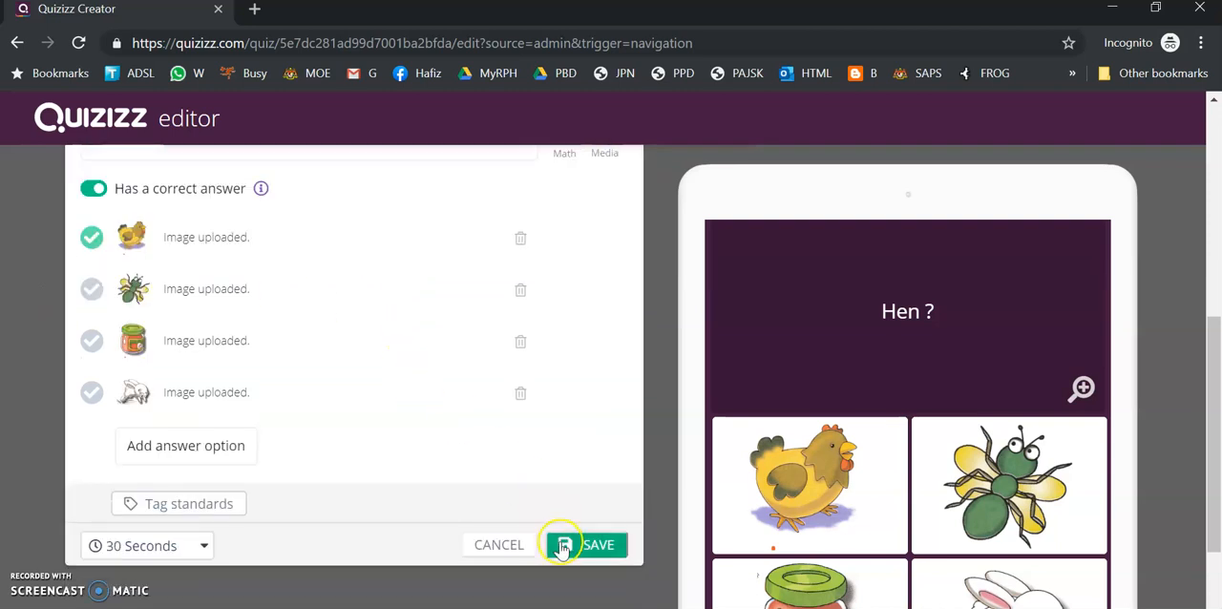
{"action": "left_click", "coordinate": [124, 545]}
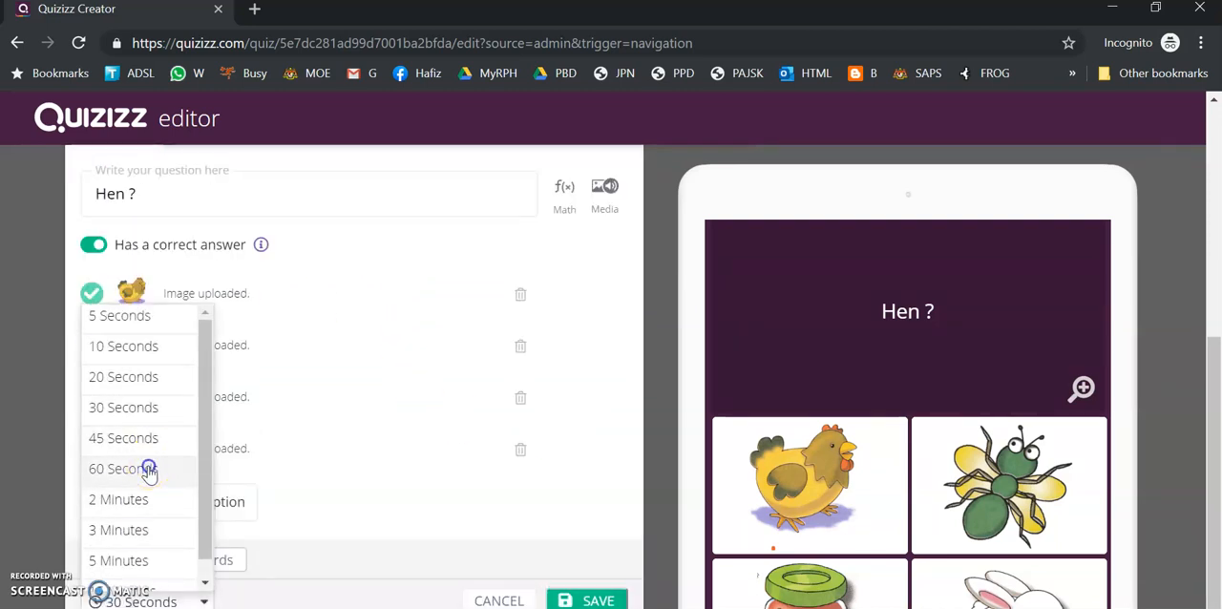
{"action": "left_click", "coordinate": [152, 468]}
{"action": "left_click", "coordinate": [603, 545]}
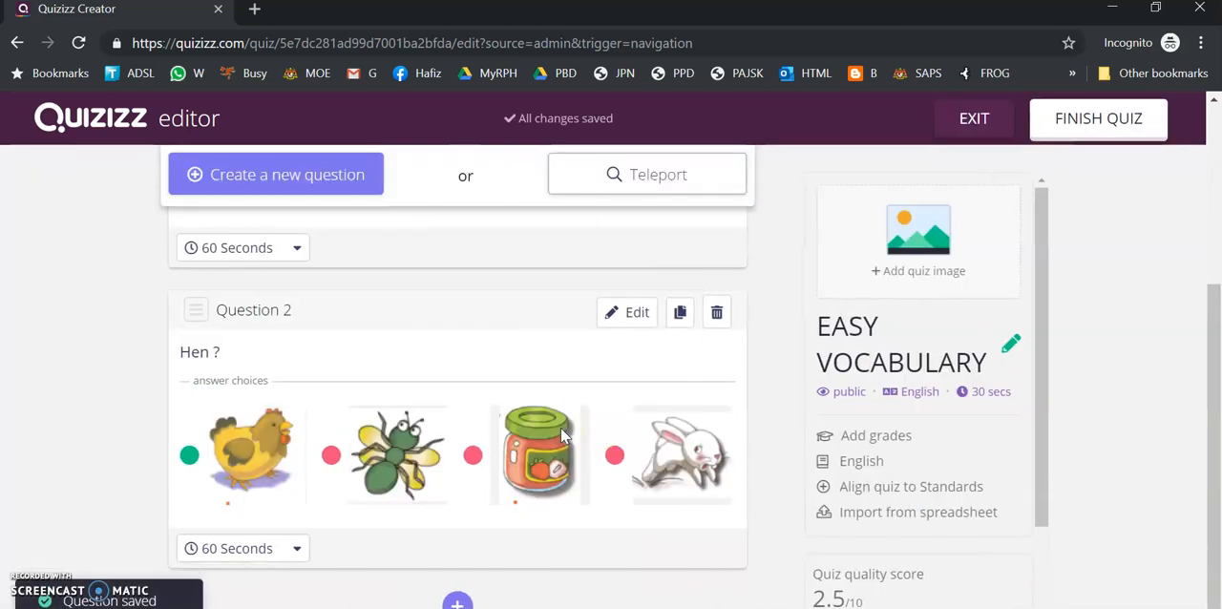
Finish the quiz and upload hat.png as its title image in the quiz details
{"action": "scroll", "coordinate": [561, 434], "scroll_direction": "up", "scroll_amount": 1}
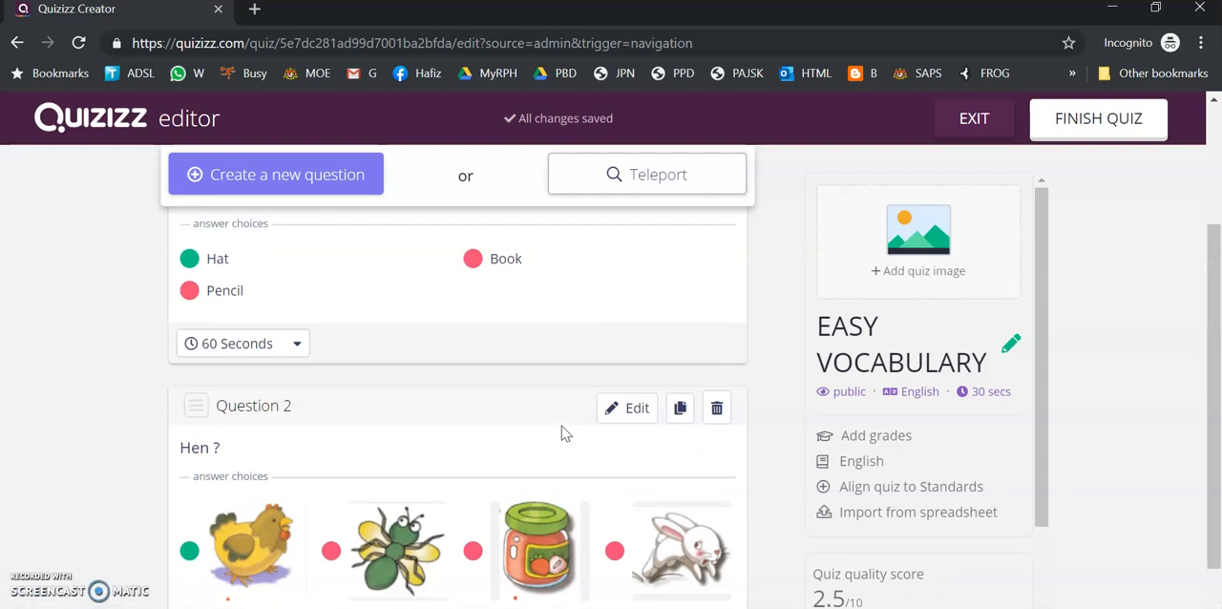
{"action": "scroll", "coordinate": [561, 432], "scroll_direction": "up", "scroll_amount": 2}
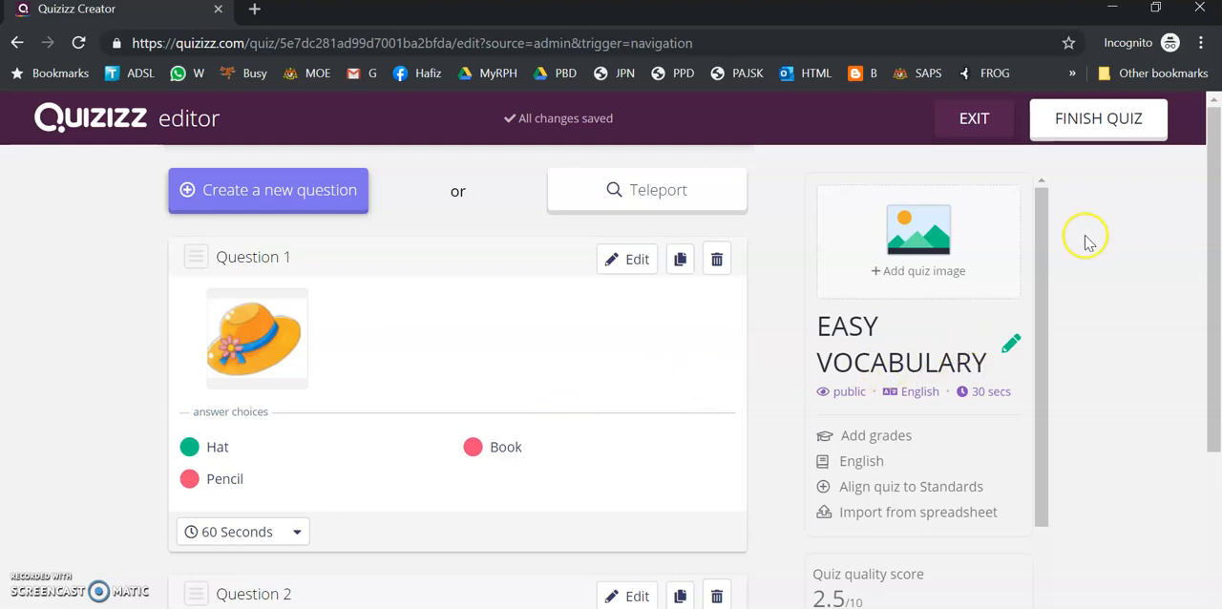
{"action": "left_click", "coordinate": [1095, 134]}
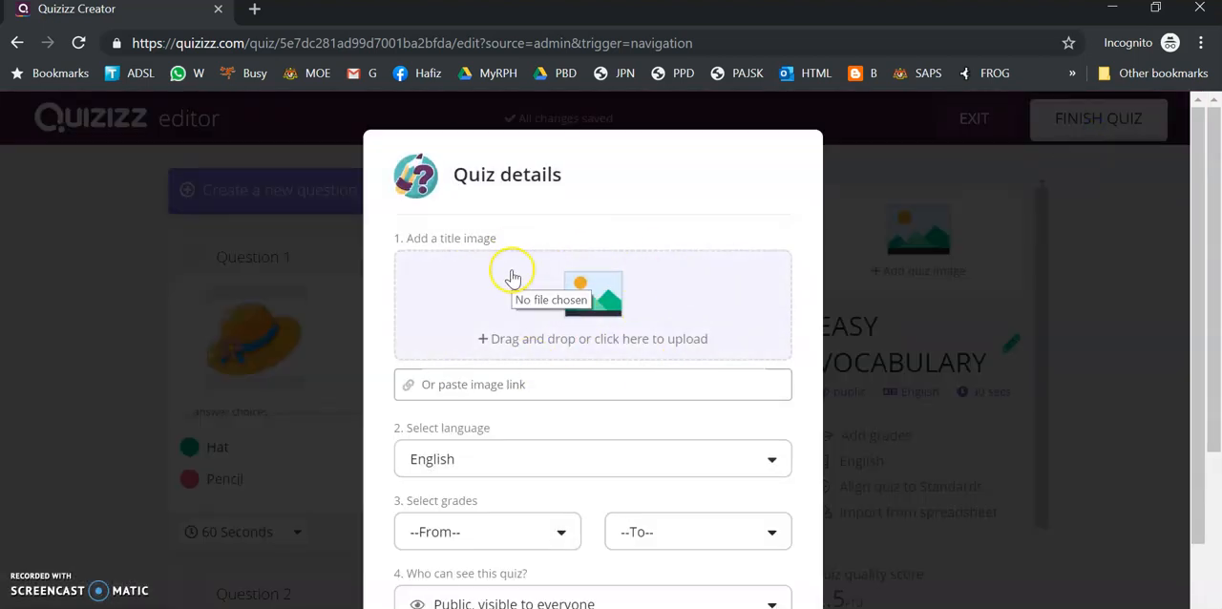
{"action": "left_click", "coordinate": [611, 304]}
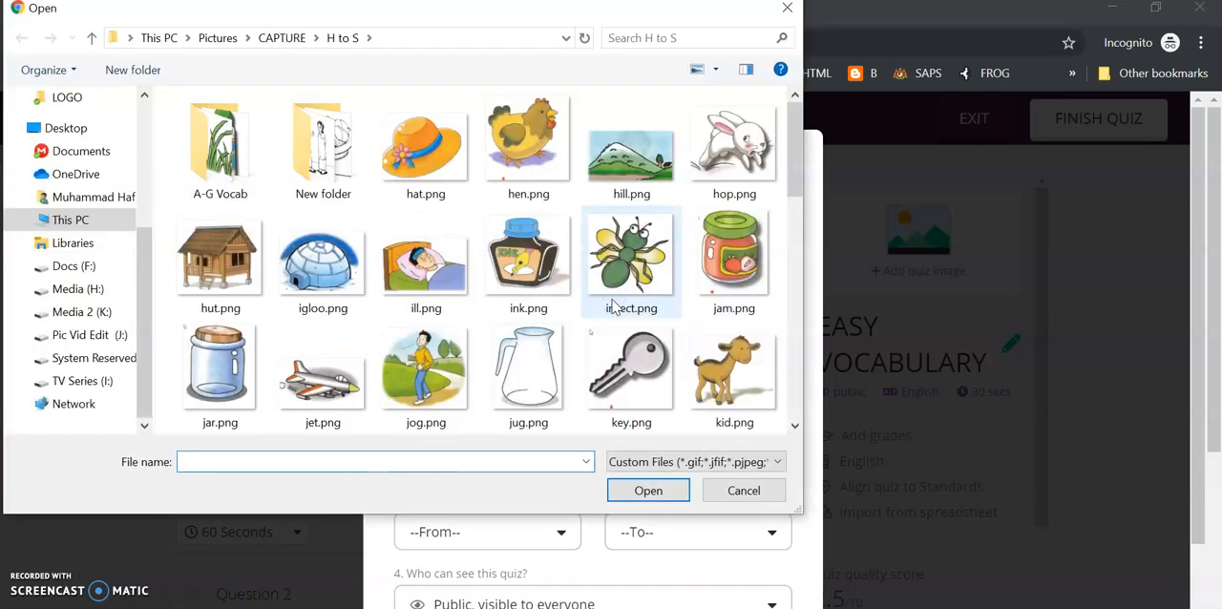
{"action": "double_click", "coordinate": [453, 158]}
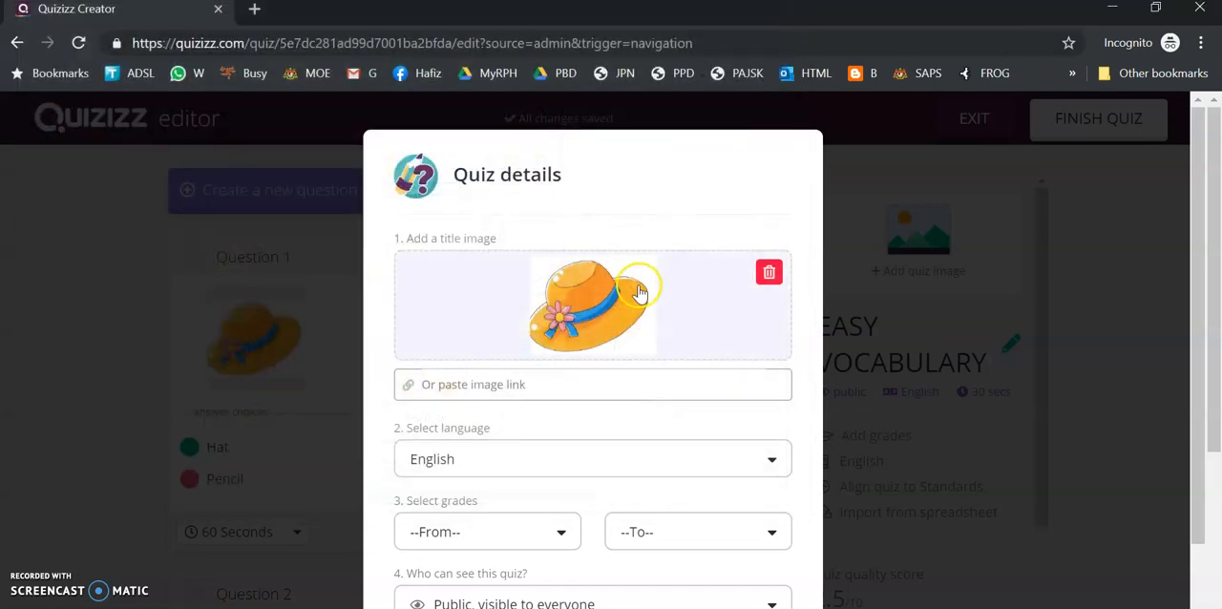
Set the quiz's grade range from 1st to 6th
{"action": "scroll", "coordinate": [518, 458], "scroll_direction": "down", "scroll_amount": 1}
{"action": "left_click", "coordinate": [507, 443]}
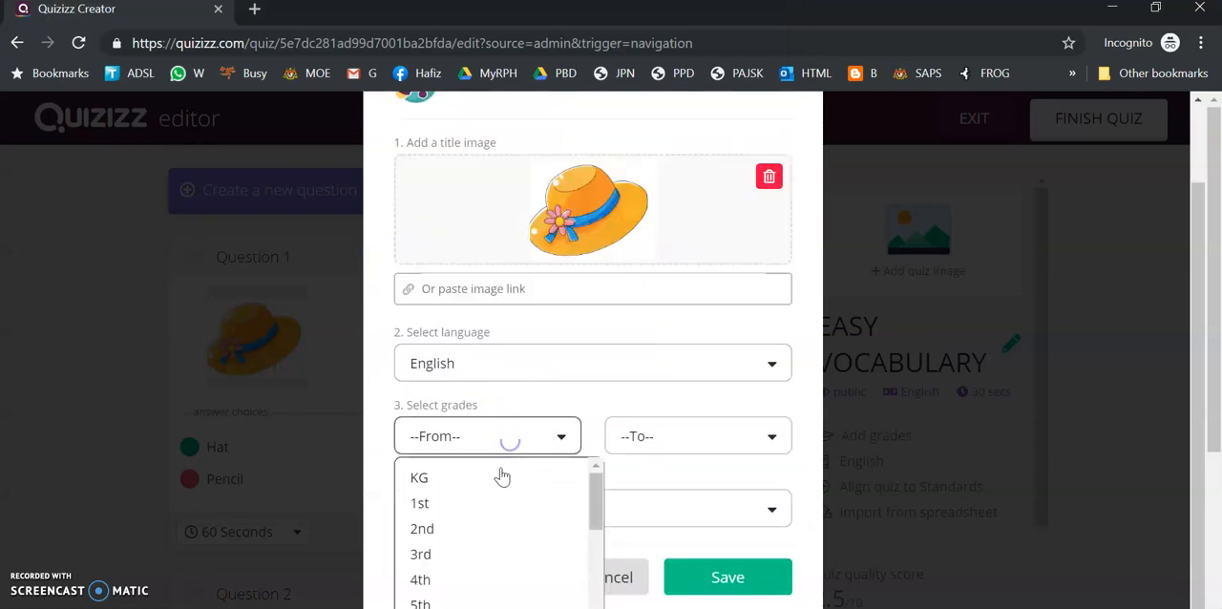
{"action": "left_click", "coordinate": [490, 503]}
{"action": "left_click", "coordinate": [701, 447]}
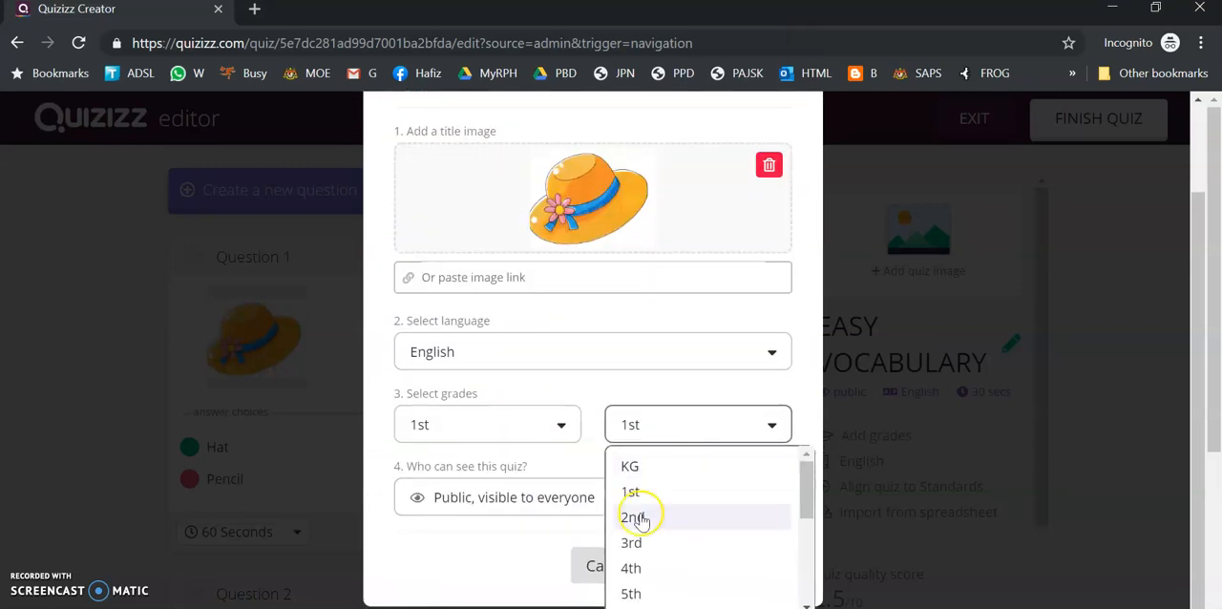
{"action": "left_click_drag", "start_coordinate": [810, 485], "coordinate": [807, 502]}
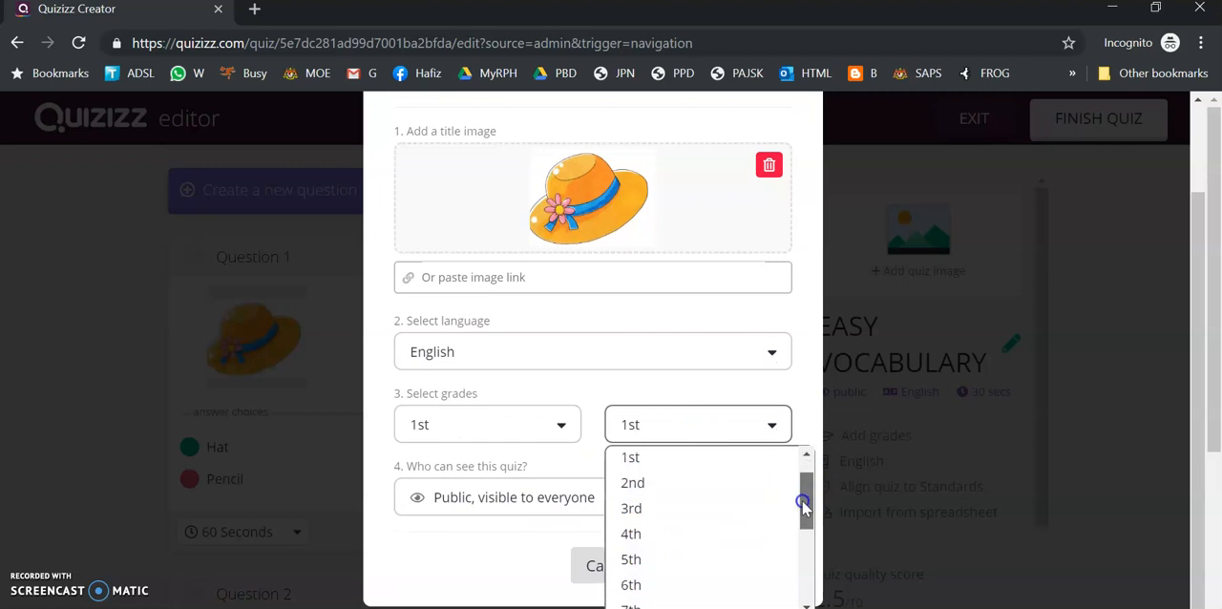
{"action": "left_click", "coordinate": [670, 582]}
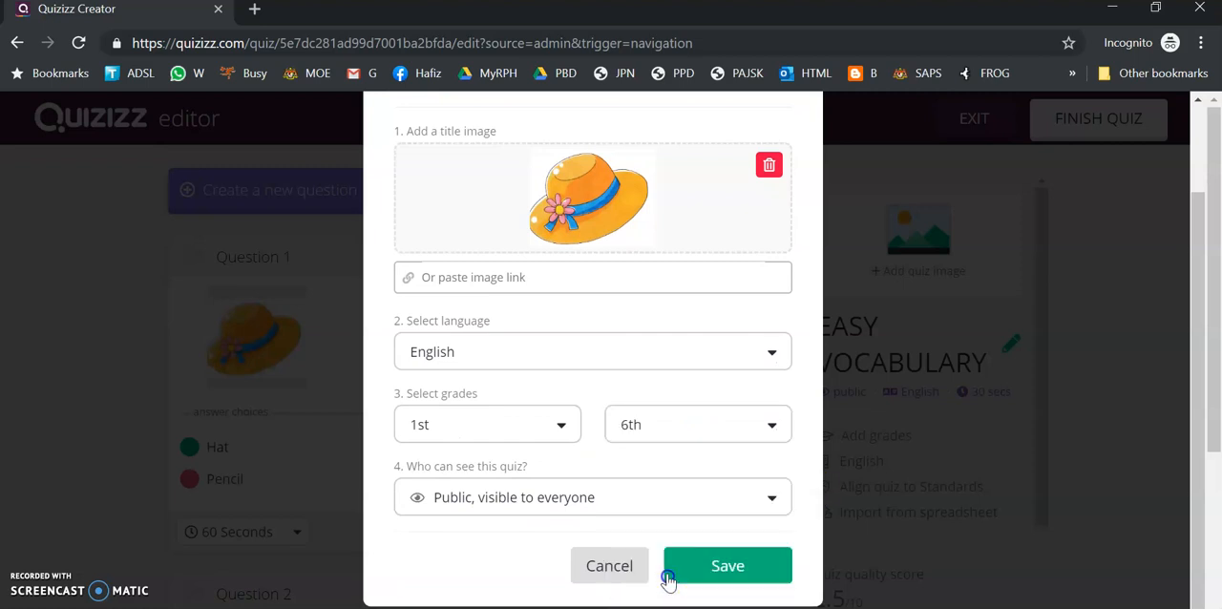
Save the quiz details with visibility set to public, visible to everyone, and skip sharing the published quiz
{"action": "left_click", "coordinate": [663, 503]}
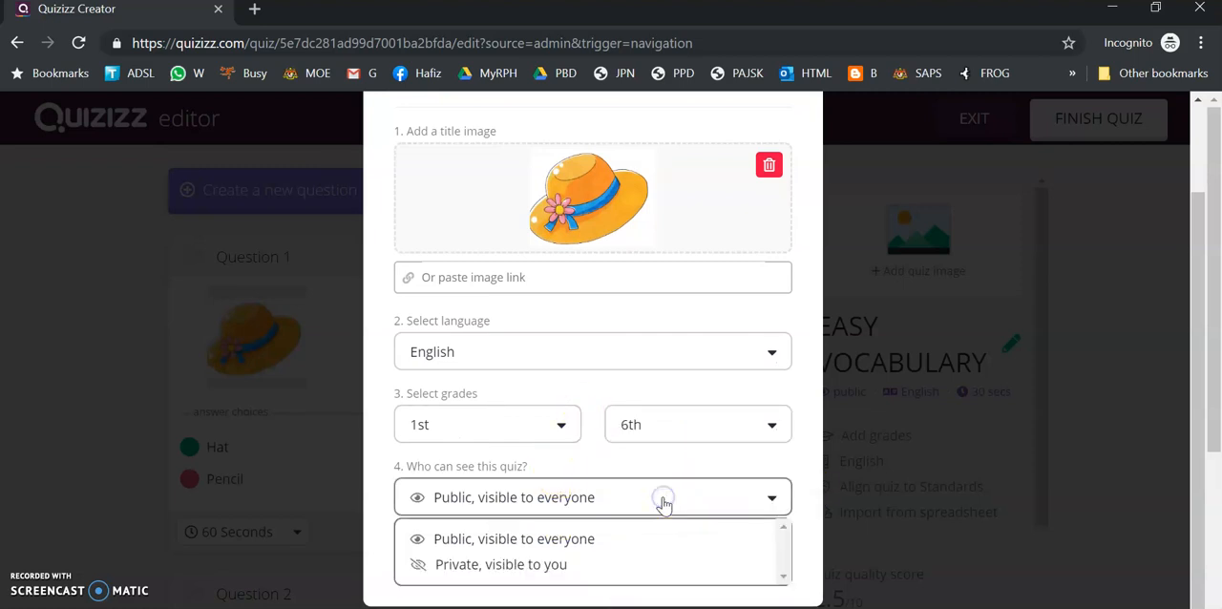
{"action": "left_click", "coordinate": [560, 537]}
{"action": "left_click", "coordinate": [707, 571]}
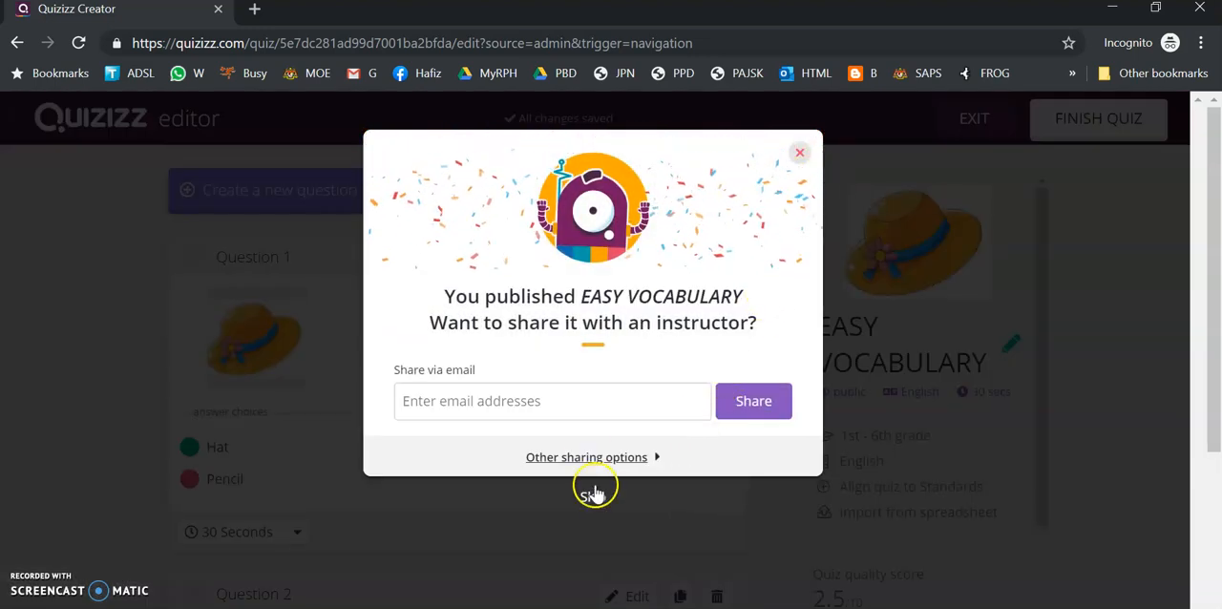
{"action": "left_click", "coordinate": [639, 458]}
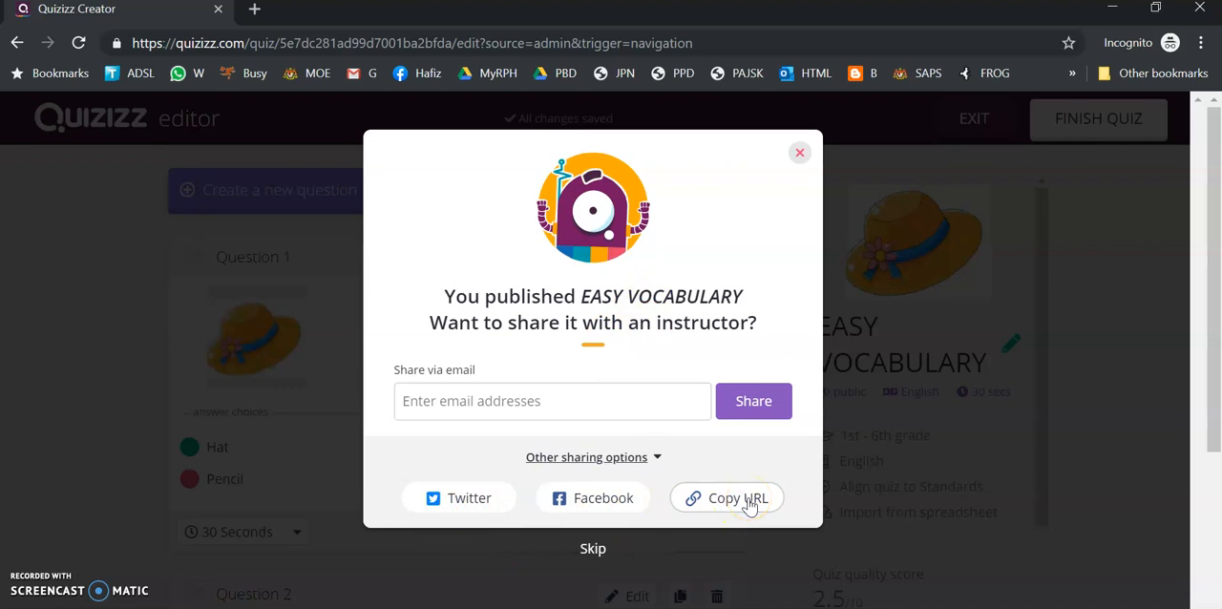
{"action": "left_click", "coordinate": [592, 551]}
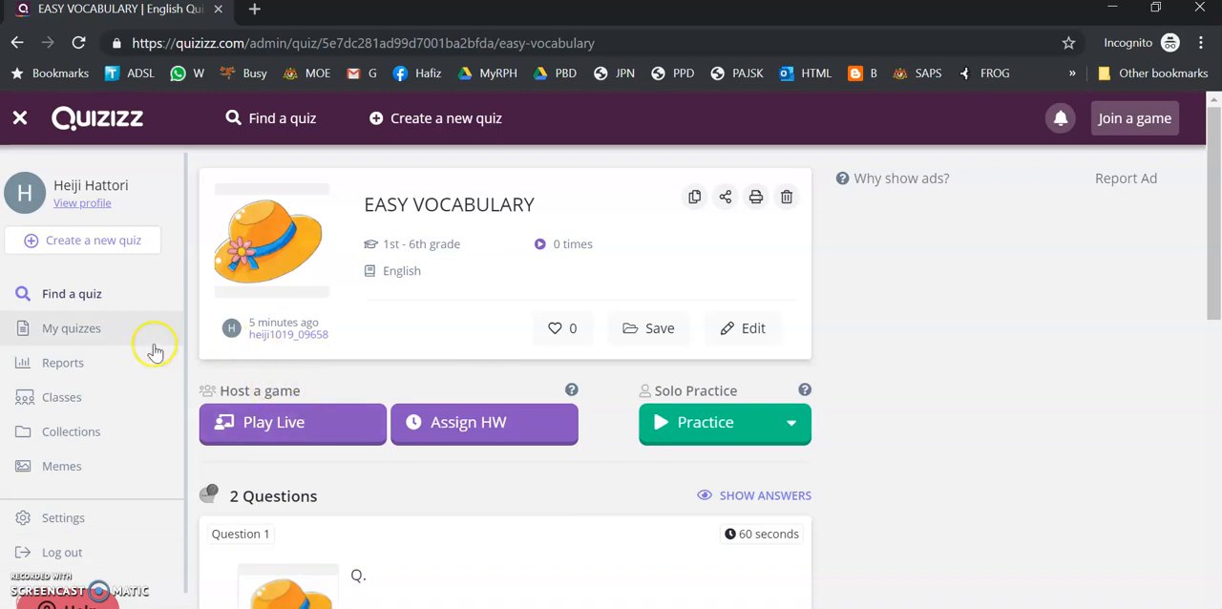
Open EASY VOCABULARY from the teacher's own quizzes and start assigning it as homework
{"action": "left_click", "coordinate": [82, 342]}
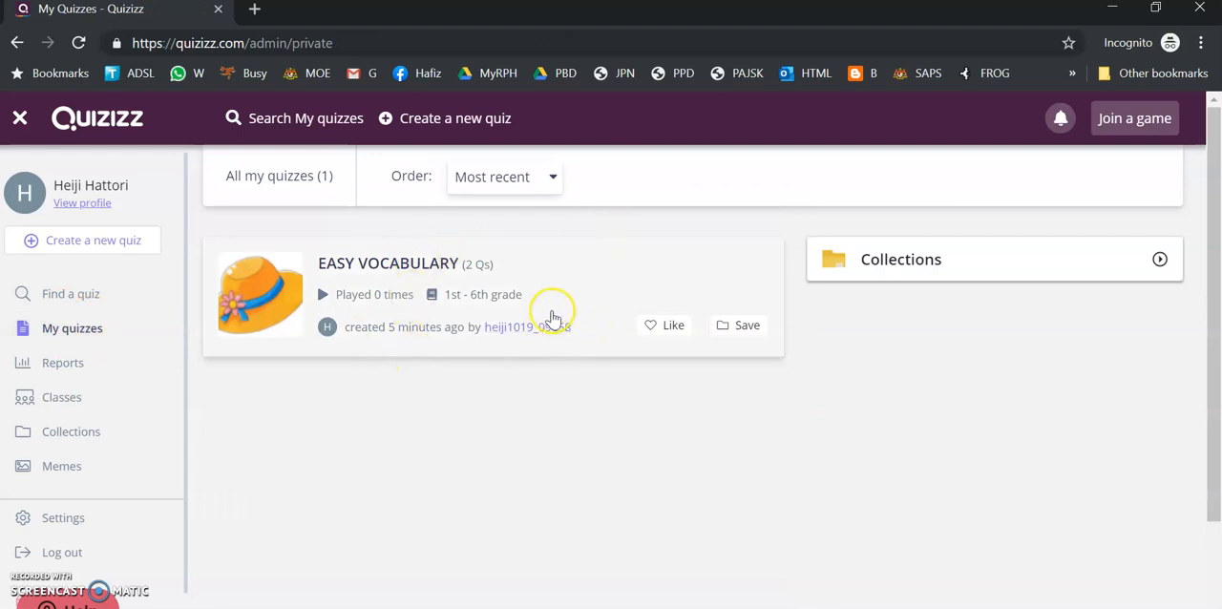
{"action": "left_click", "coordinate": [612, 297]}
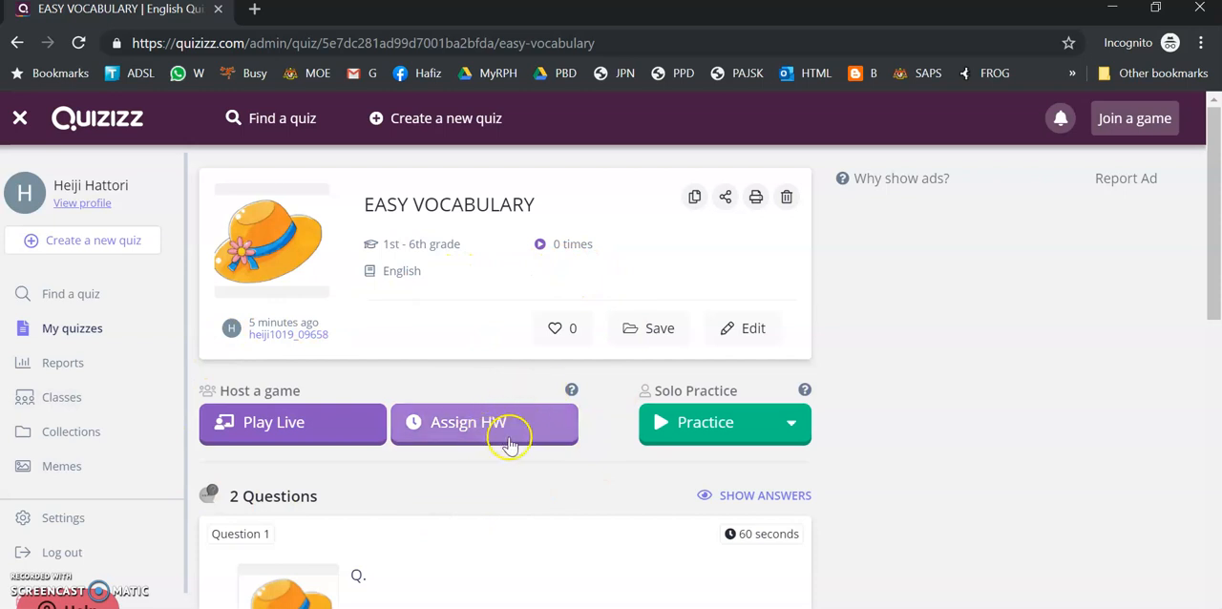
{"action": "scroll", "coordinate": [510, 444], "scroll_direction": "down", "scroll_amount": 5}
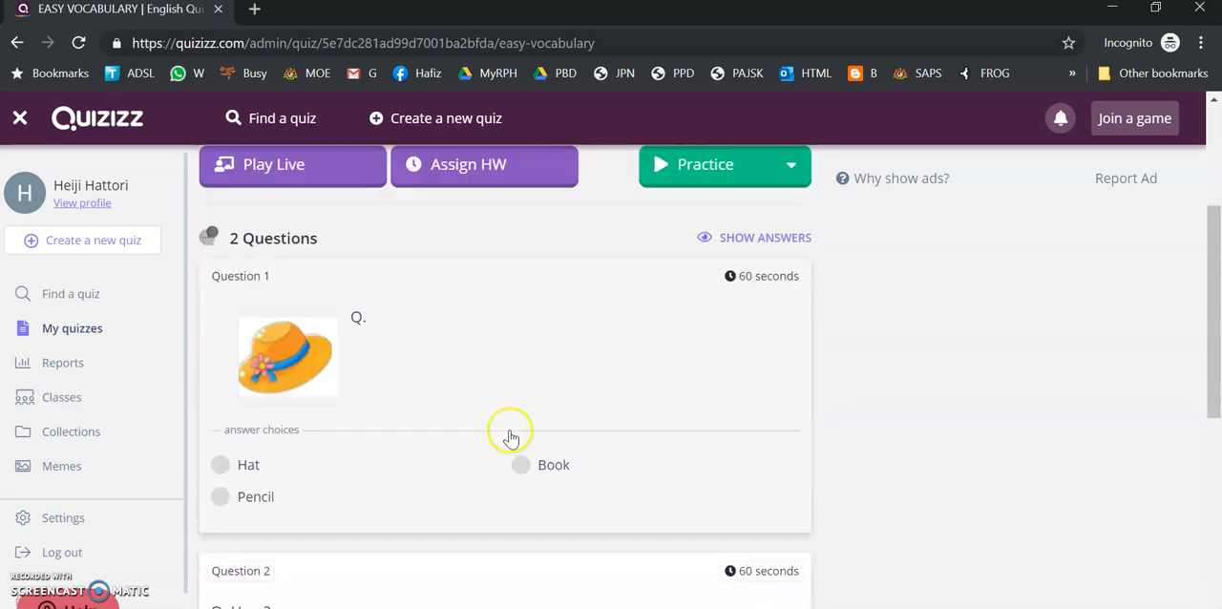
{"action": "scroll", "coordinate": [512, 411], "scroll_direction": "up", "scroll_amount": 4}
{"action": "left_click", "coordinate": [515, 334]}
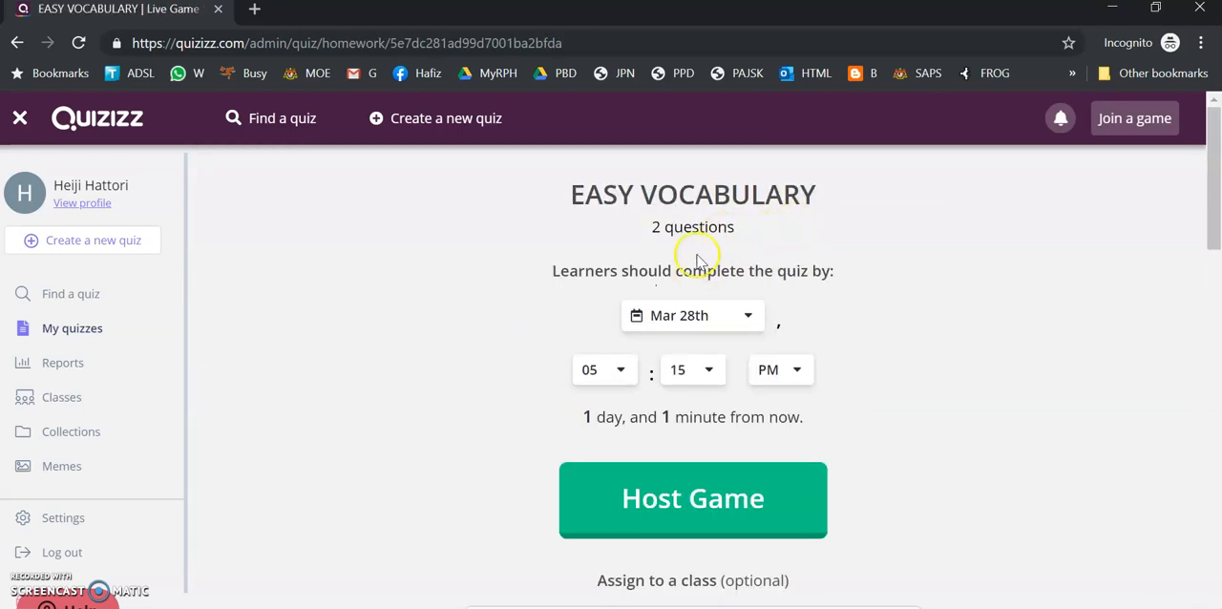
Set the homework deadline to Mar 28th at 06:00 PM
{"action": "left_click", "coordinate": [714, 329]}
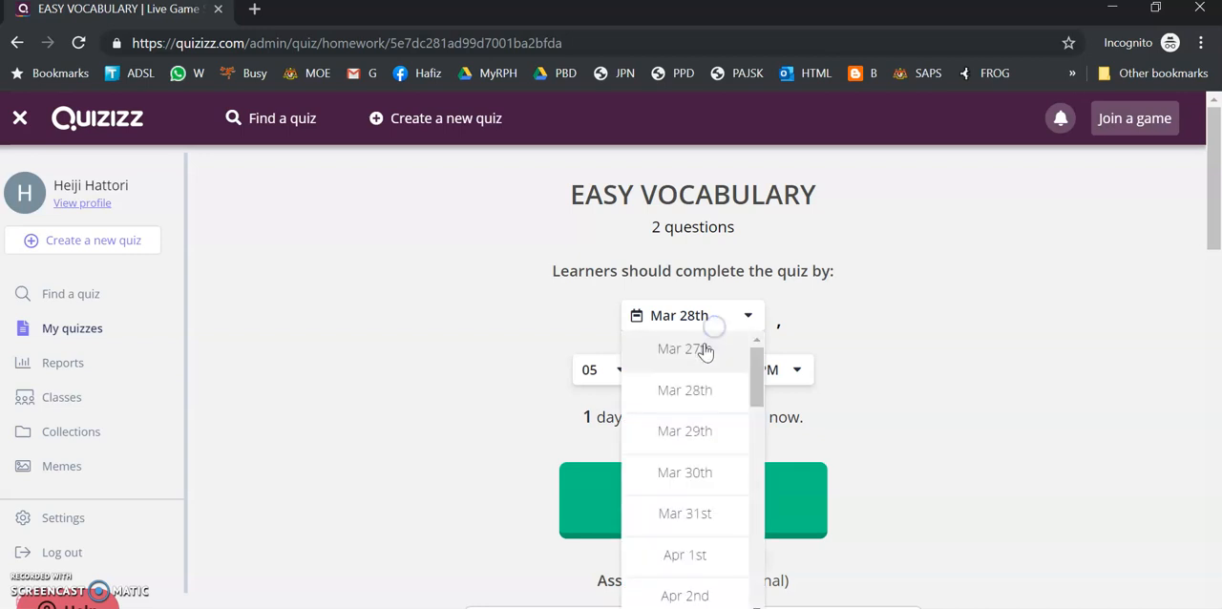
{"action": "left_click", "coordinate": [687, 388]}
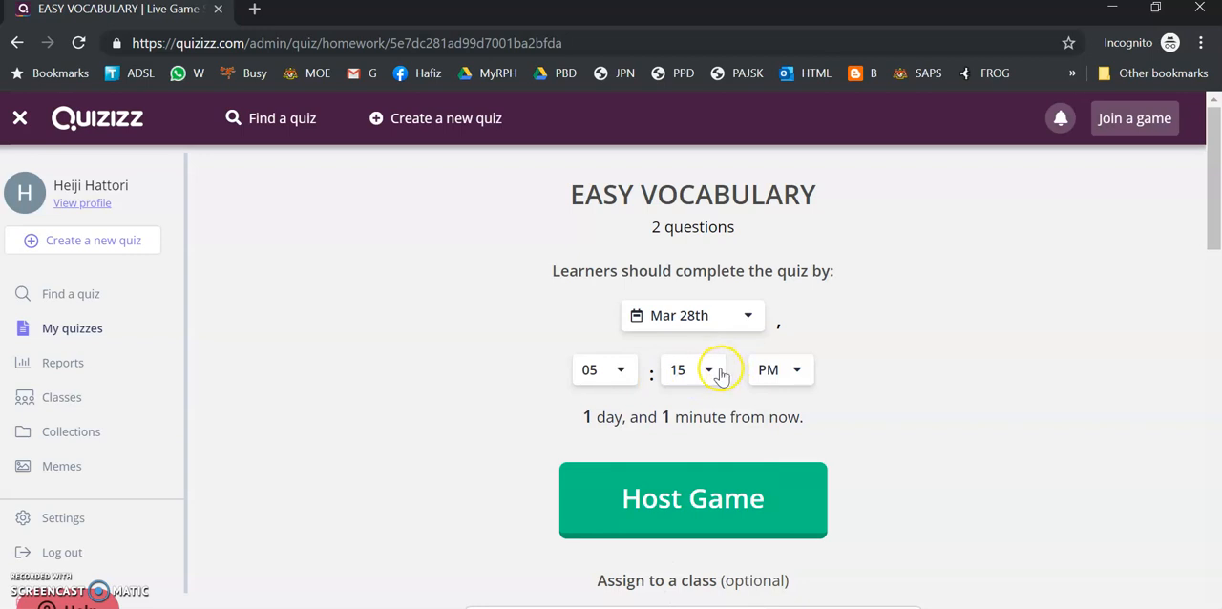
{"action": "left_click", "coordinate": [619, 369]}
{"action": "scroll", "coordinate": [602, 506], "scroll_direction": "down", "scroll_amount": 2}
{"action": "scroll", "coordinate": [611, 520], "scroll_direction": "down", "scroll_amount": 1}
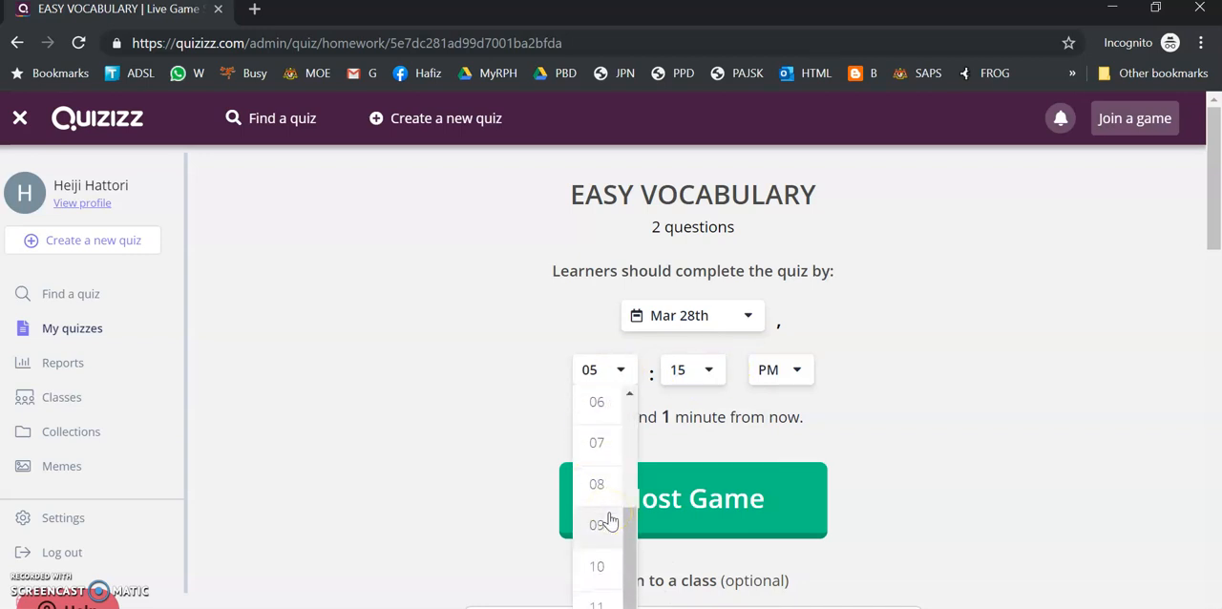
{"action": "left_click", "coordinate": [619, 399]}
{"action": "left_click", "coordinate": [703, 369]}
{"action": "left_click", "coordinate": [700, 402]}
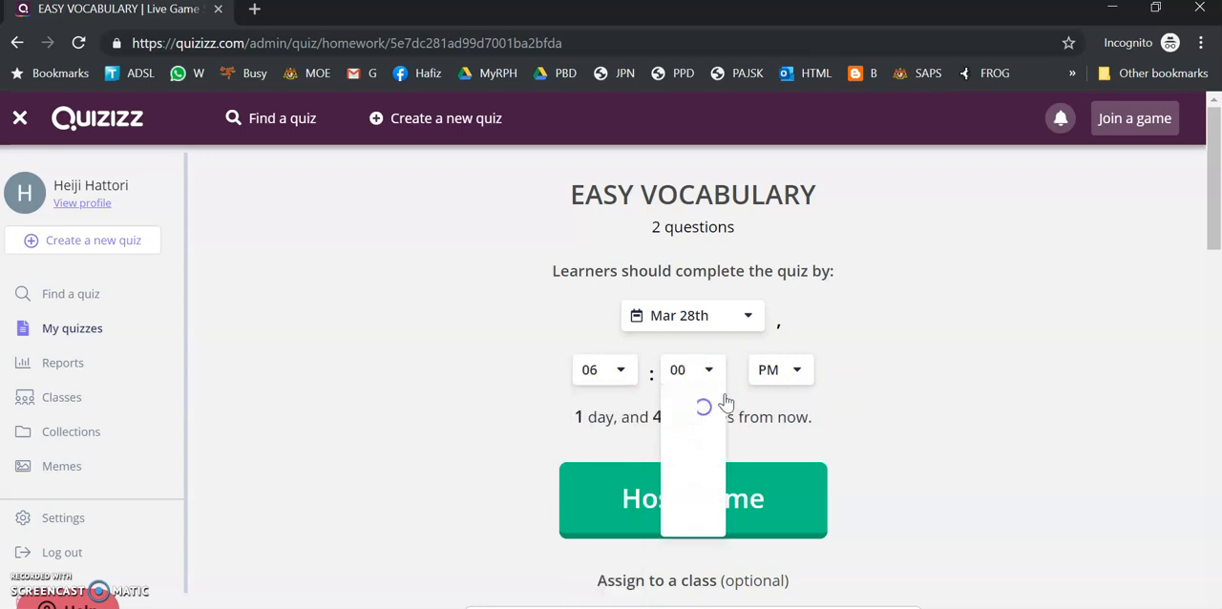
Set the number of student attempts to Unlimited in the homework's general settings
{"action": "scroll", "coordinate": [802, 420], "scroll_direction": "down", "scroll_amount": 2}
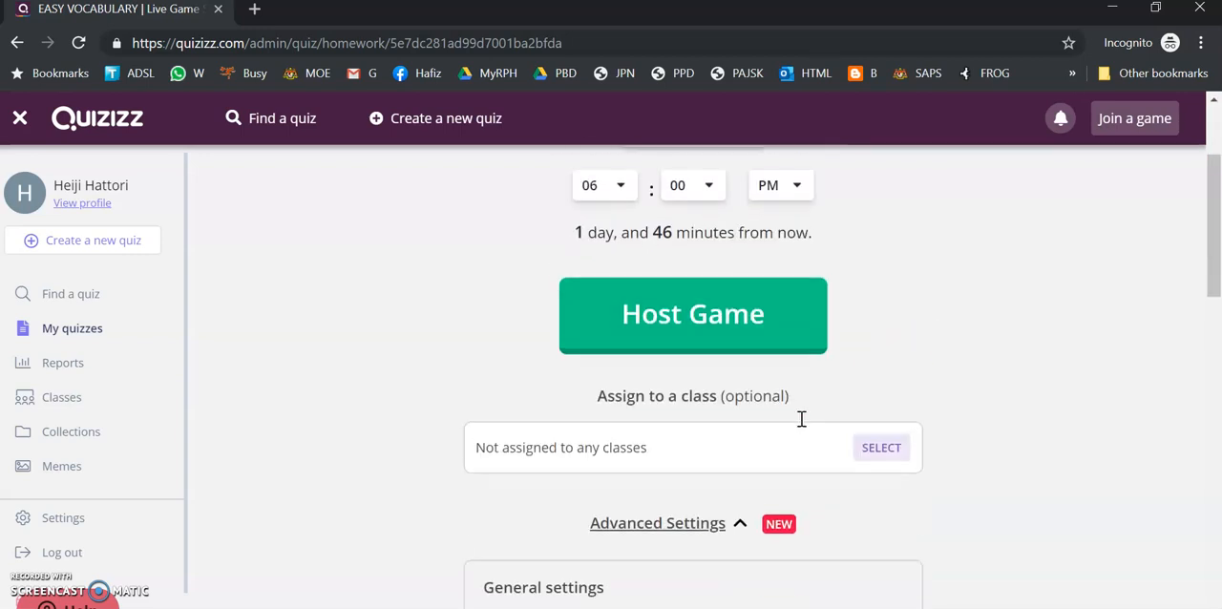
{"action": "scroll", "coordinate": [701, 430], "scroll_direction": "down", "scroll_amount": 1}
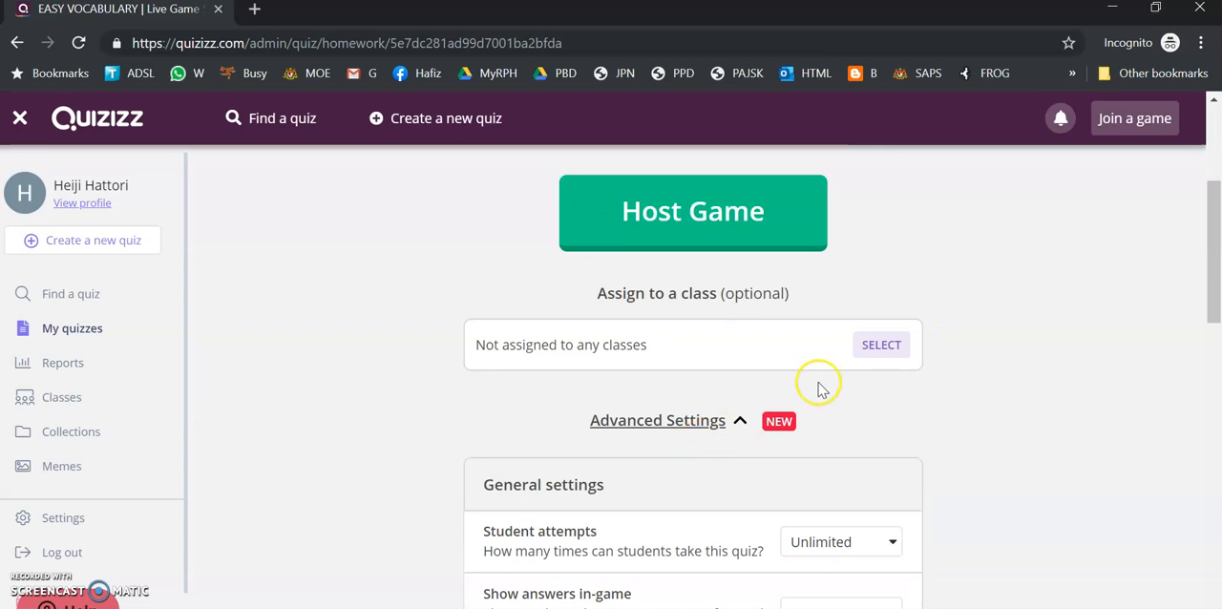
{"action": "scroll", "coordinate": [792, 386], "scroll_direction": "down", "scroll_amount": 2}
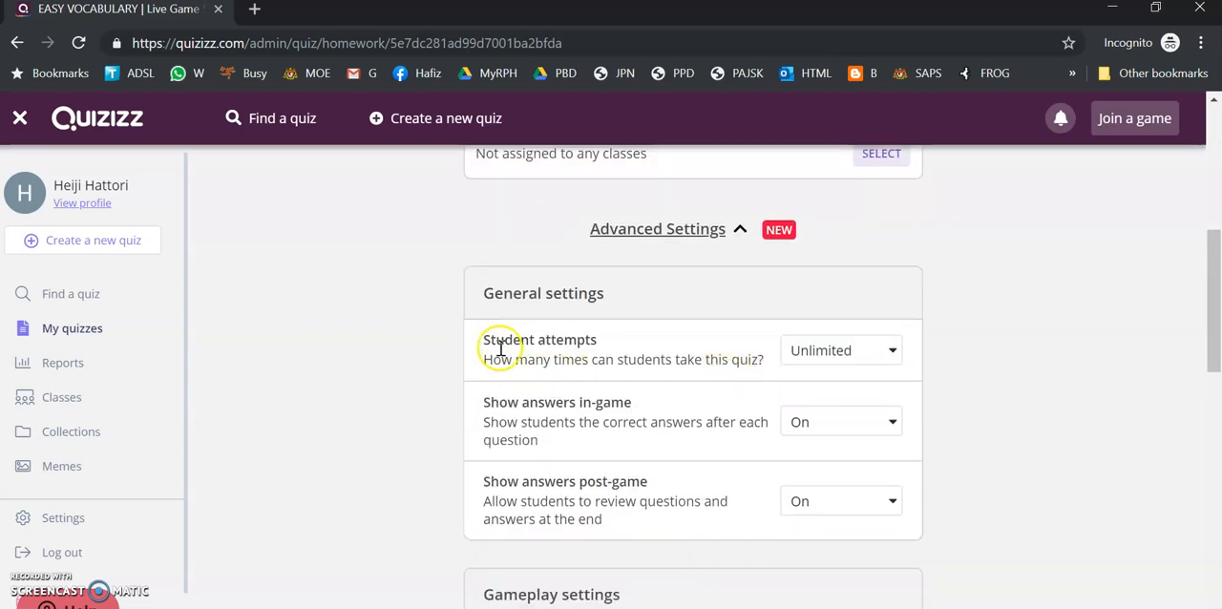
{"action": "left_click", "coordinate": [804, 361]}
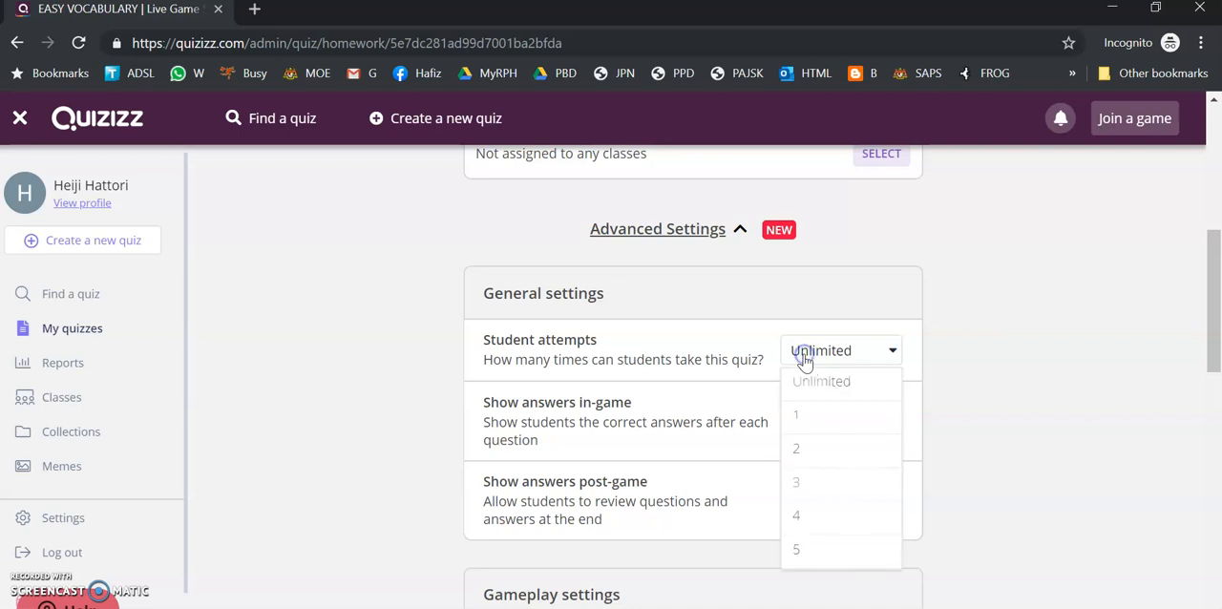
{"action": "left_click", "coordinate": [842, 384]}
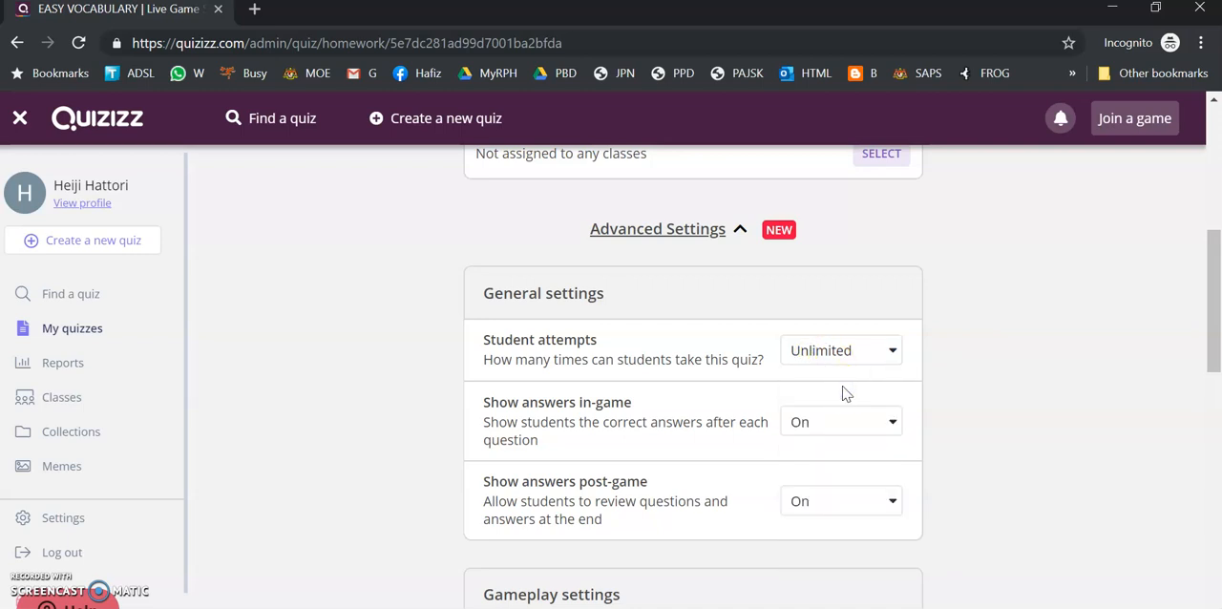
{"action": "left_click", "coordinate": [846, 365]}
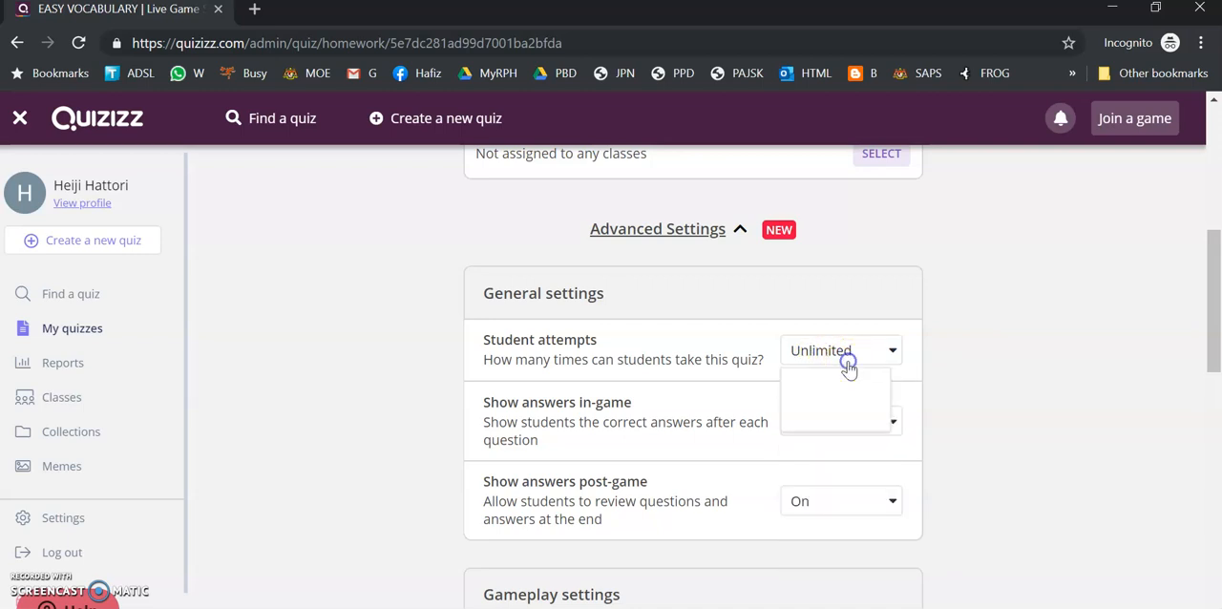
{"action": "left_click", "coordinate": [848, 355]}
Set Show answers in-game to Off and choose an option for Show answers post-game
{"action": "left_click", "coordinate": [824, 440]}
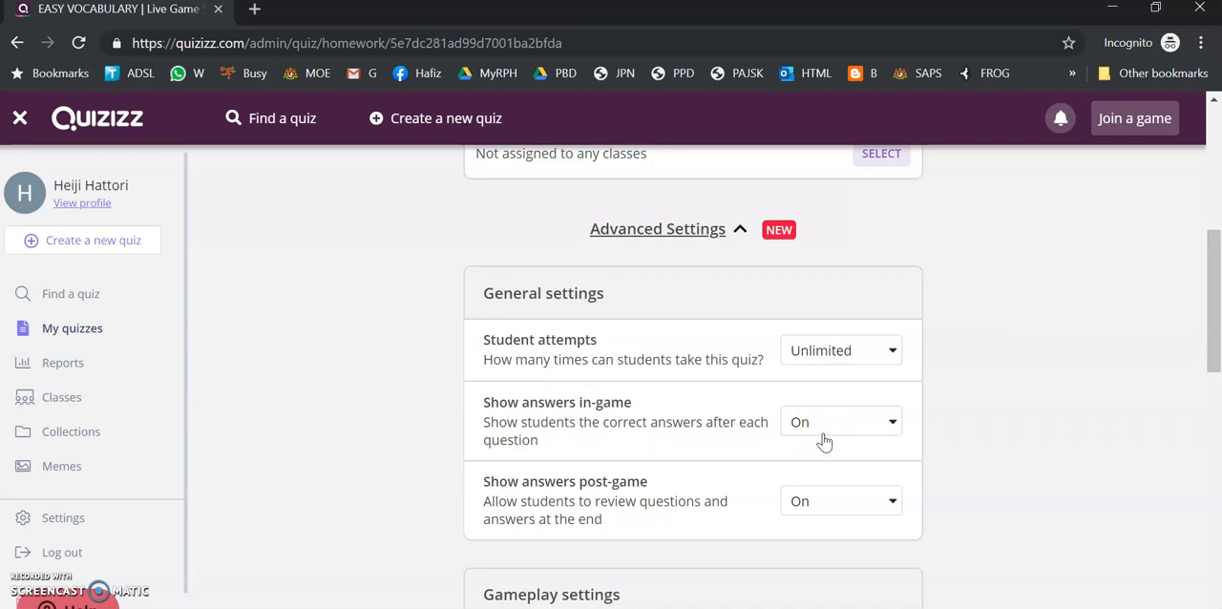
{"action": "left_click", "coordinate": [824, 440]}
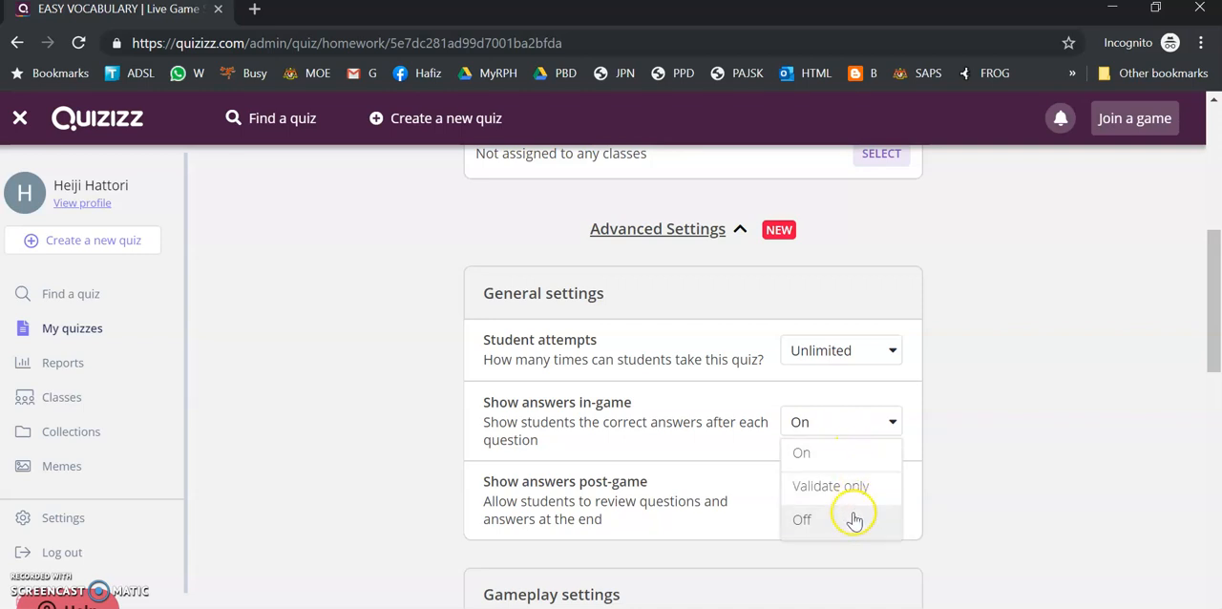
{"action": "left_click", "coordinate": [813, 519]}
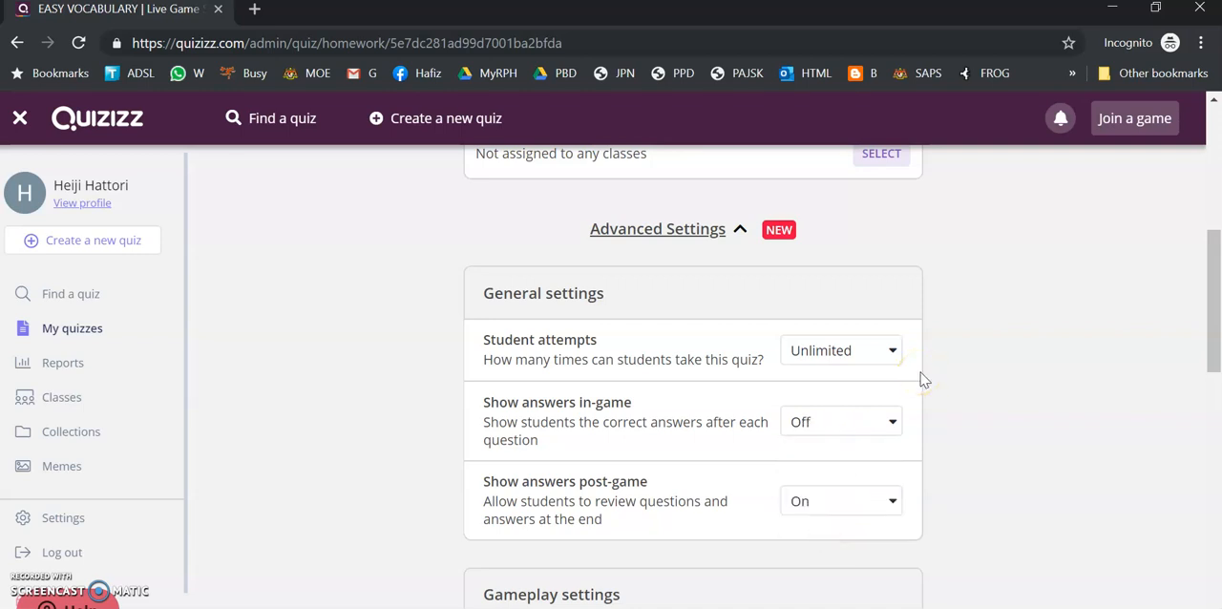
{"action": "scroll", "coordinate": [922, 368], "scroll_direction": "down", "scroll_amount": 2}
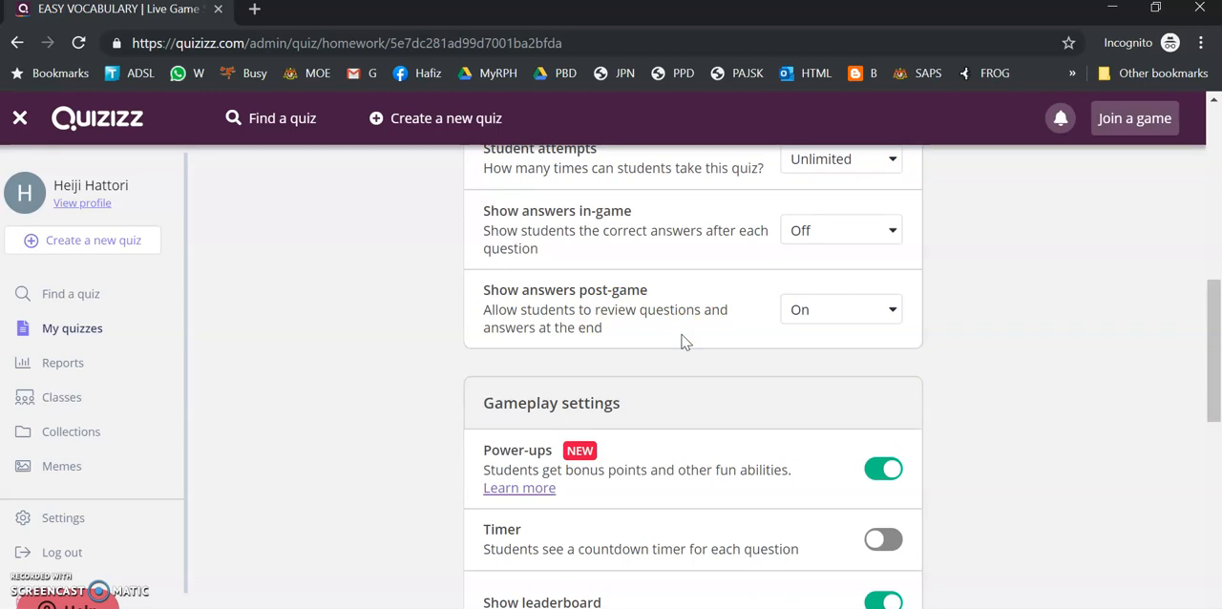
{"action": "left_click", "coordinate": [828, 321]}
{"action": "left_click", "coordinate": [810, 409]}
Switch the per-question countdown timer on and back off in the gameplay settings
{"action": "scroll", "coordinate": [874, 348], "scroll_direction": "down", "scroll_amount": 2}
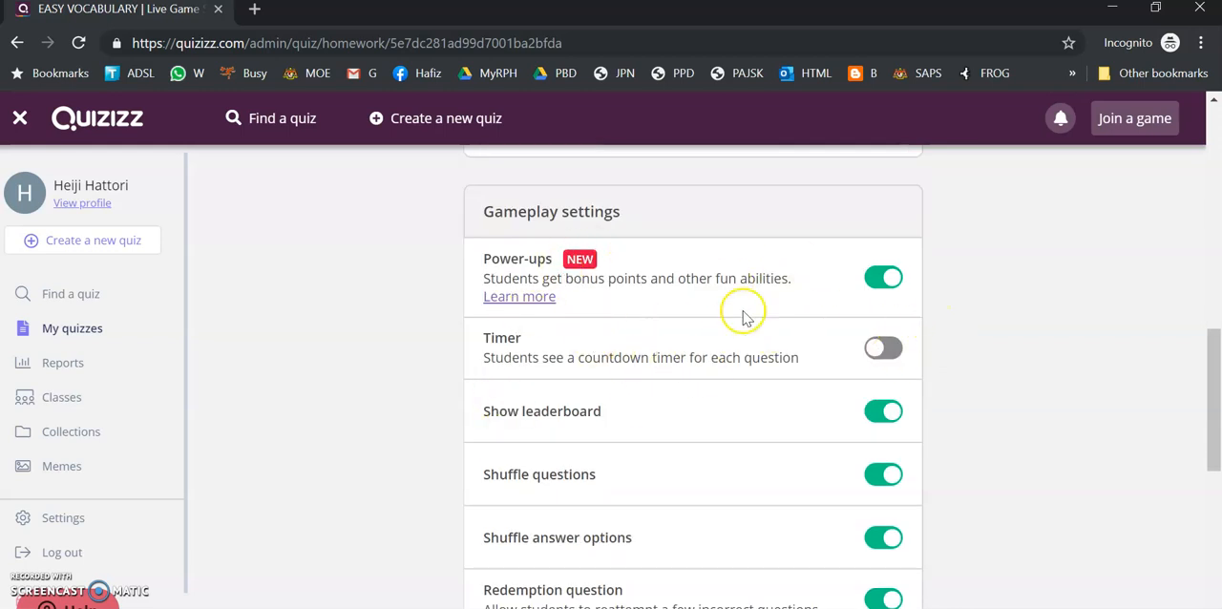
{"action": "left_click", "coordinate": [899, 349]}
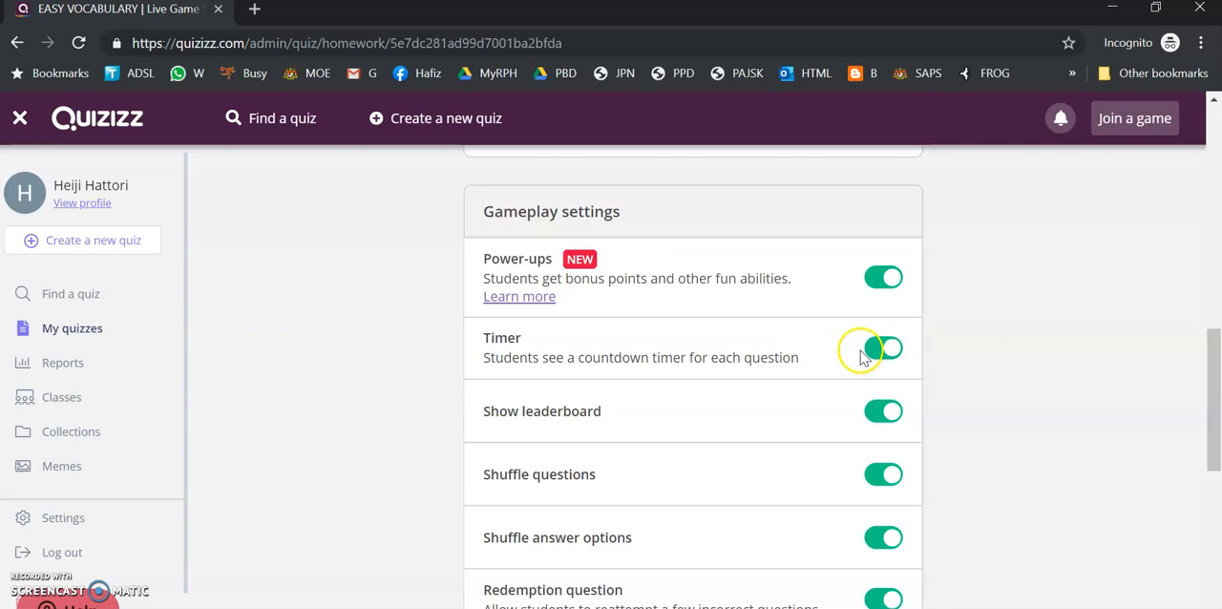
{"action": "left_click", "coordinate": [876, 349]}
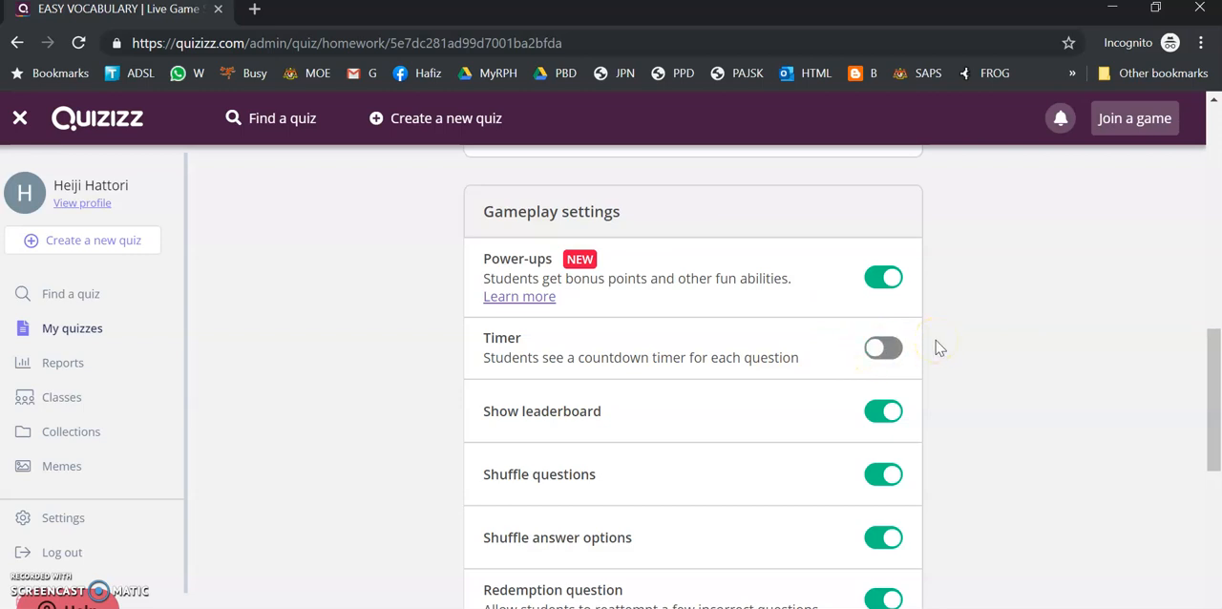
Browse the available meme sets, keep the Random set, and host the homework game
{"action": "scroll", "coordinate": [936, 347], "scroll_direction": "down", "scroll_amount": 4}
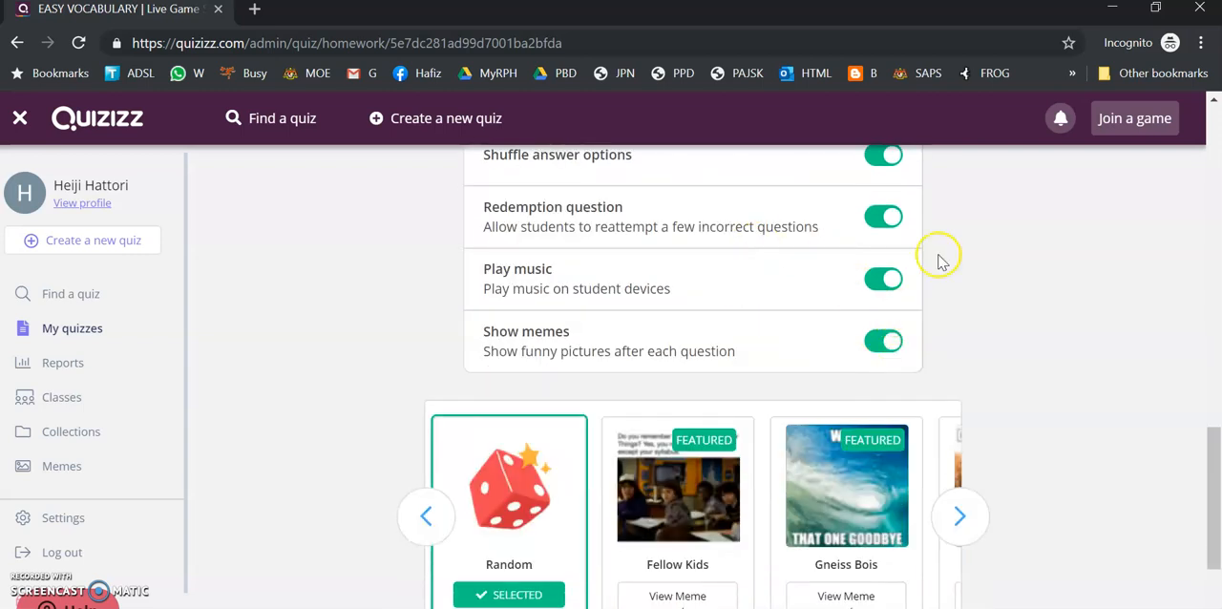
{"action": "scroll", "coordinate": [936, 262], "scroll_direction": "down", "scroll_amount": 1}
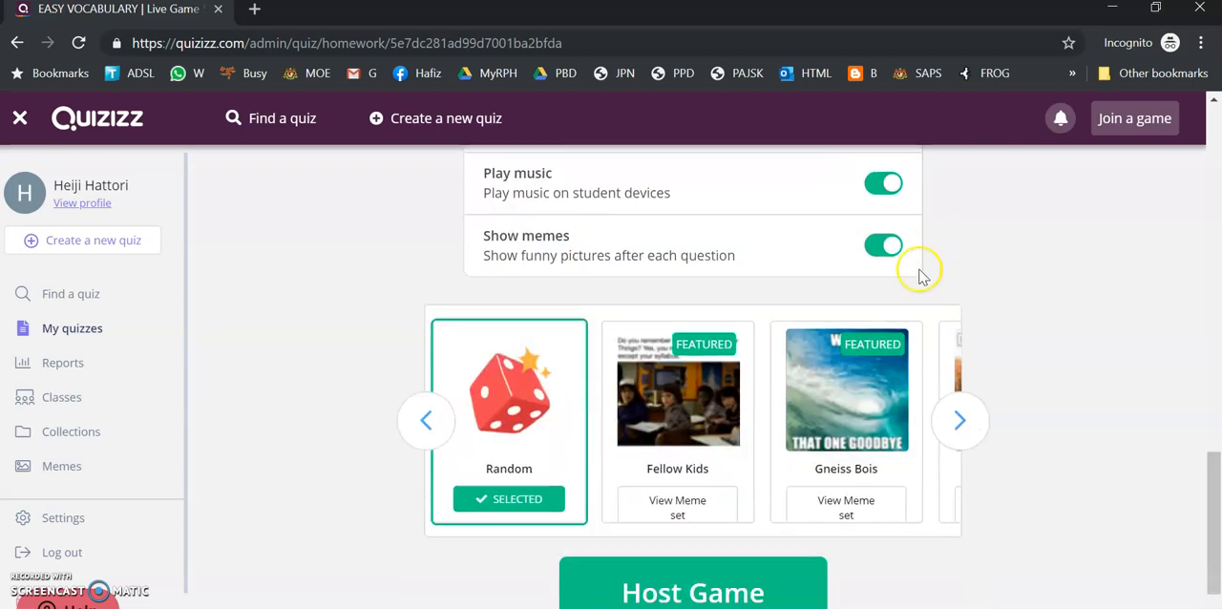
{"action": "left_click", "coordinate": [960, 420]}
{"action": "left_click", "coordinate": [427, 420]}
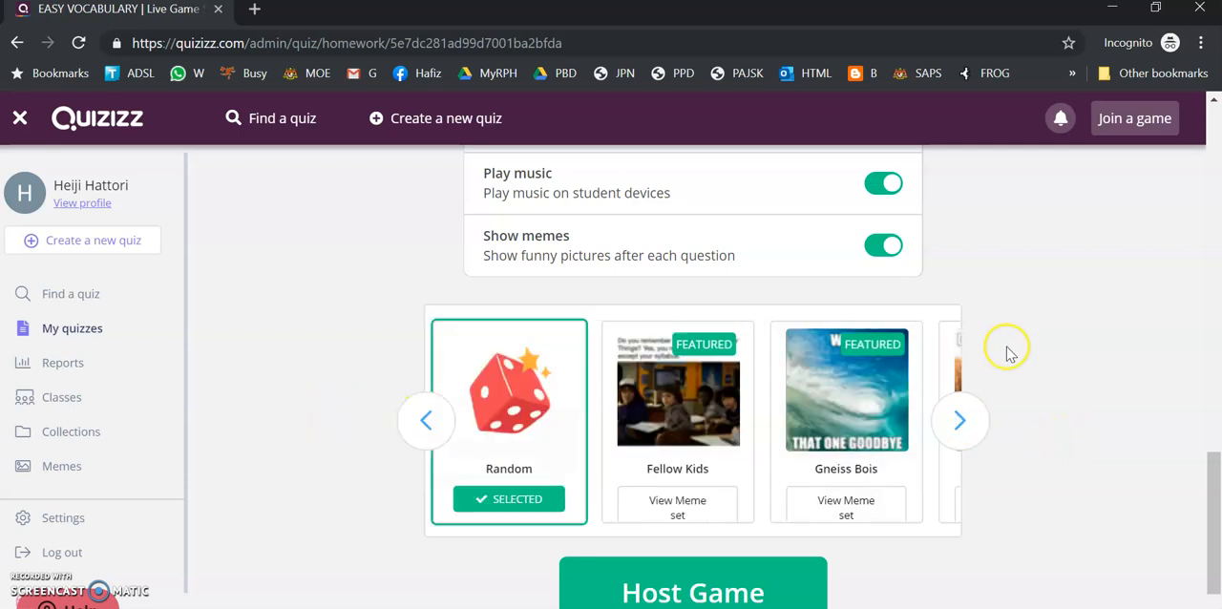
{"action": "scroll", "coordinate": [1074, 326], "scroll_direction": "down", "scroll_amount": 1}
{"action": "scroll", "coordinate": [1075, 325], "scroll_direction": "down", "scroll_amount": 1}
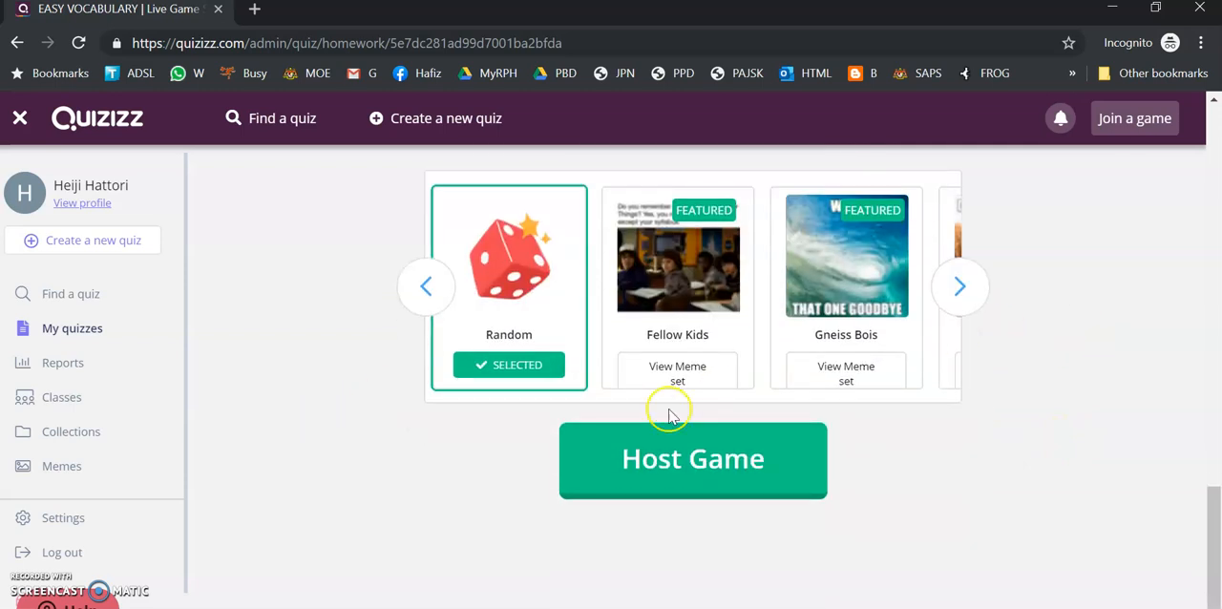
{"action": "left_click", "coordinate": [692, 480]}
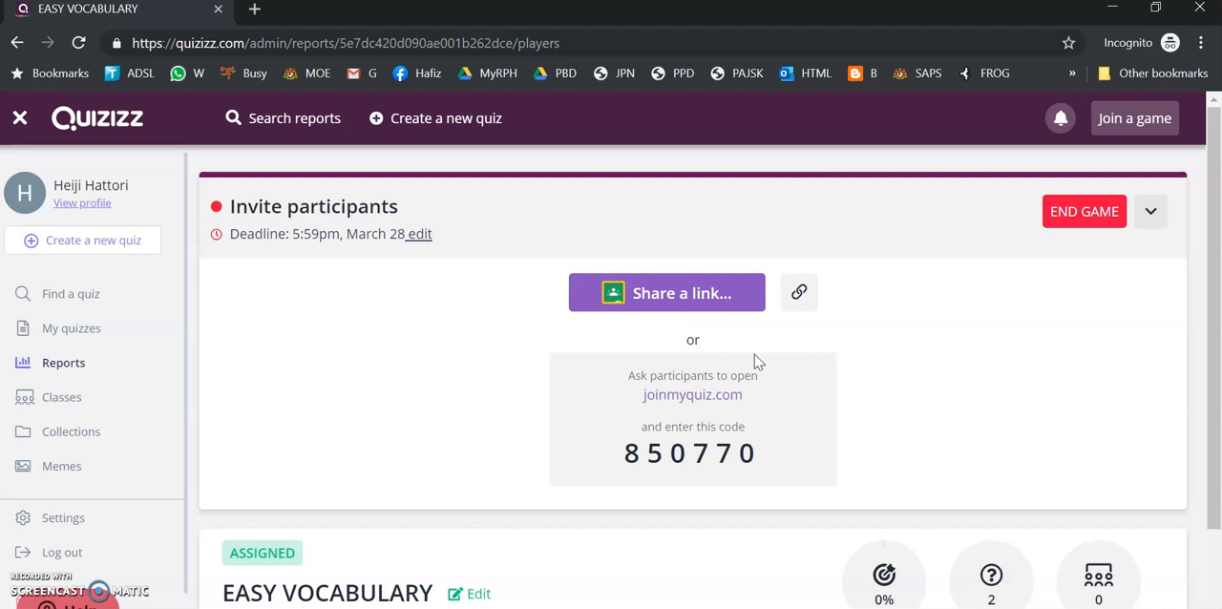
Copy the homework's join link and bring up Saved Messages in Telegram in a smaller window
{"action": "left_click", "coordinate": [799, 296]}
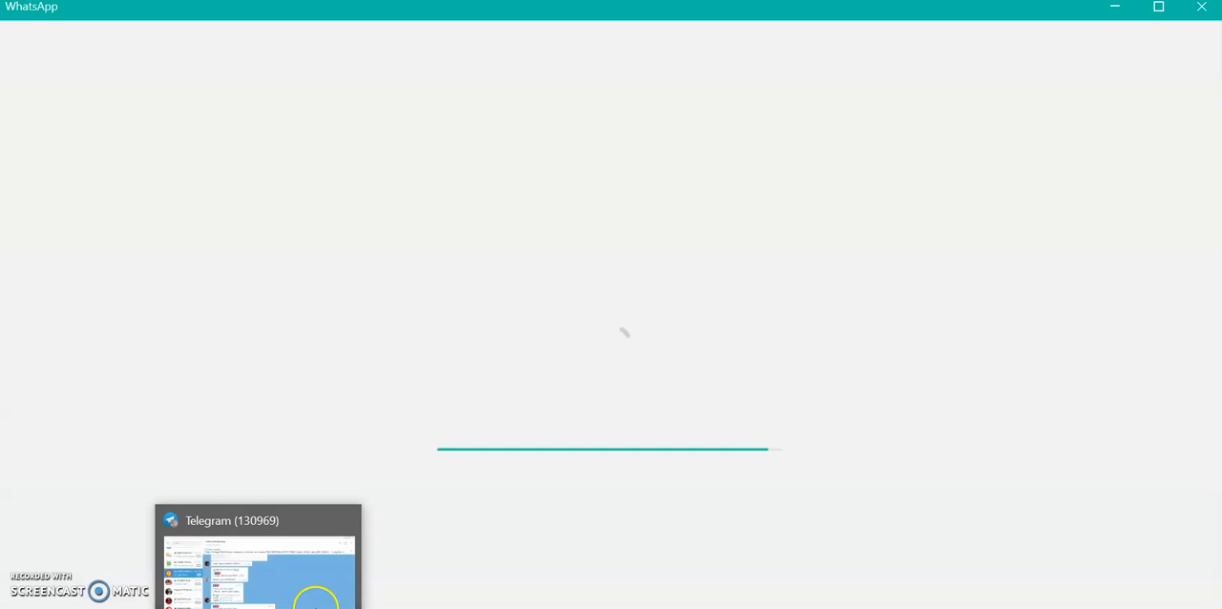
{"action": "left_click", "coordinate": [1114, 9]}
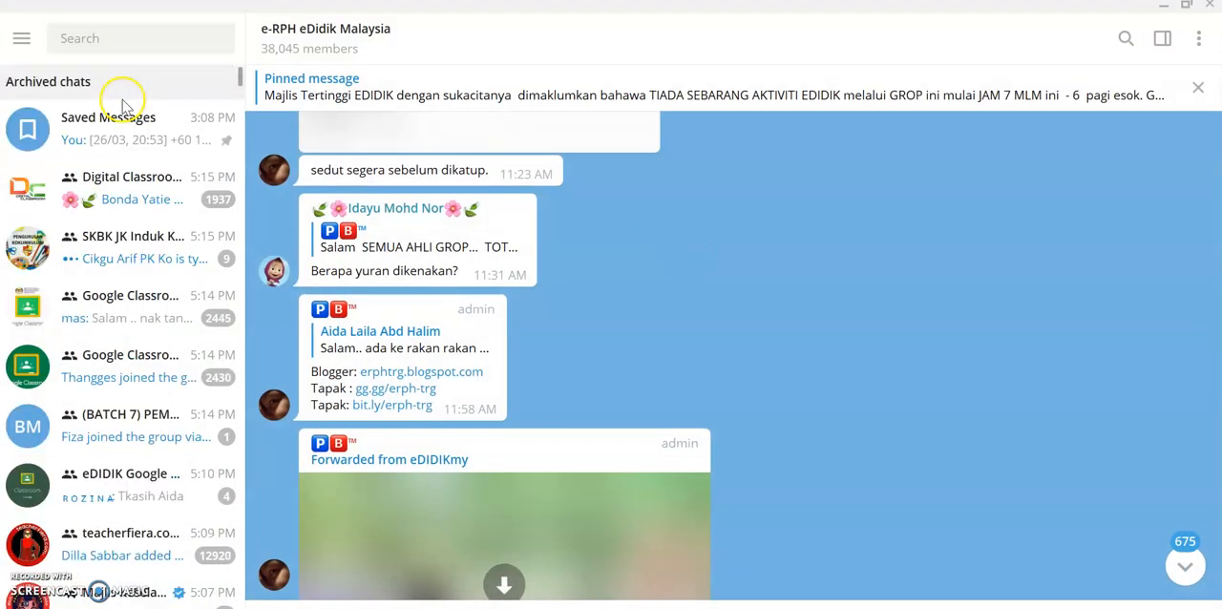
{"action": "left_click", "coordinate": [131, 144]}
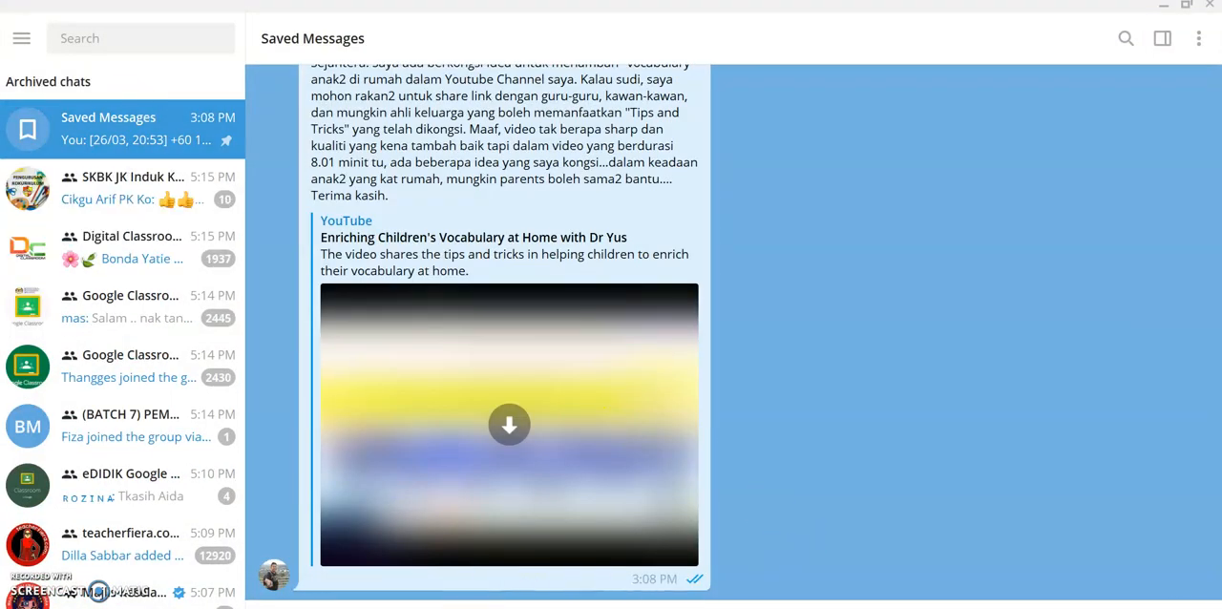
{"action": "left_click", "coordinate": [955, 25]}
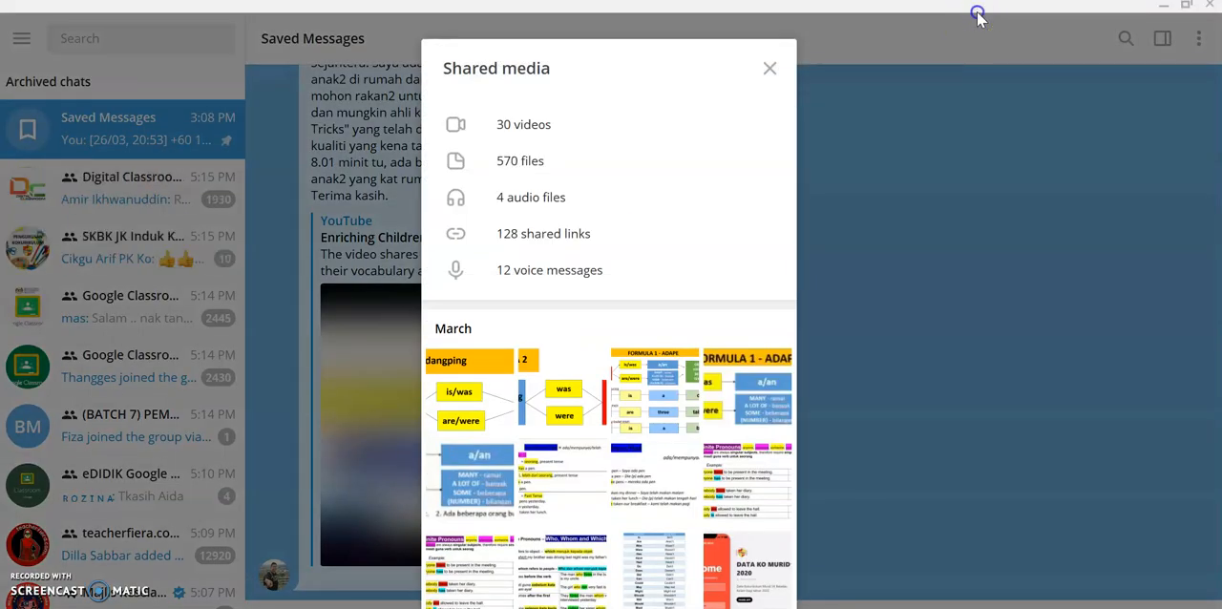
{"action": "left_click_drag", "start_coordinate": [976, 12], "coordinate": [958, 33]}
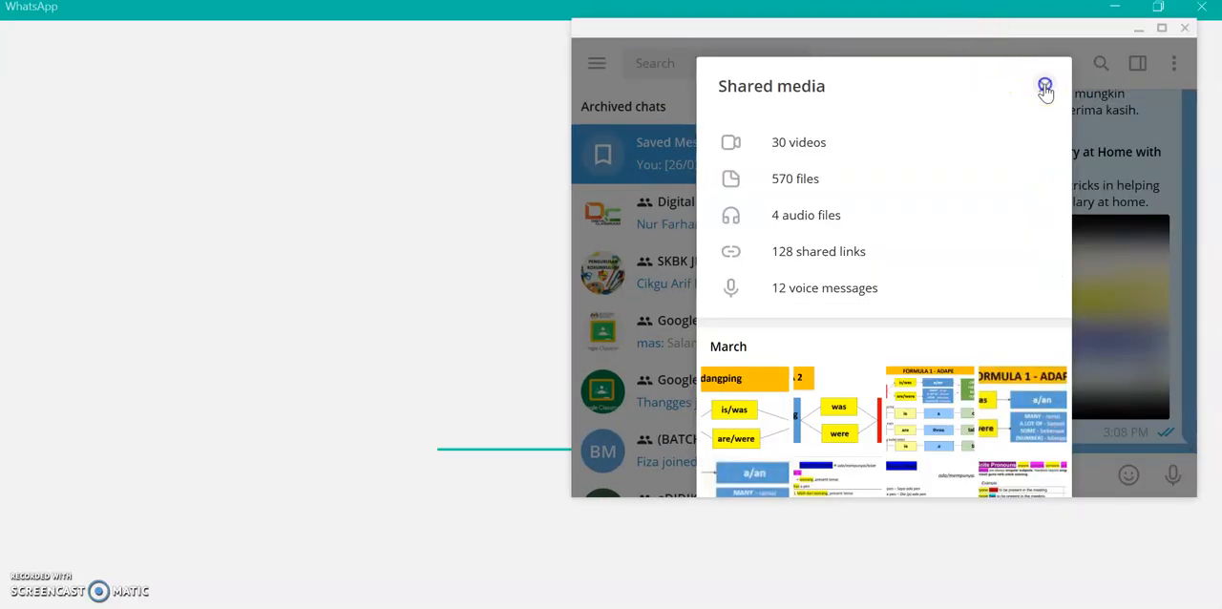
{"action": "left_click", "coordinate": [1045, 87]}
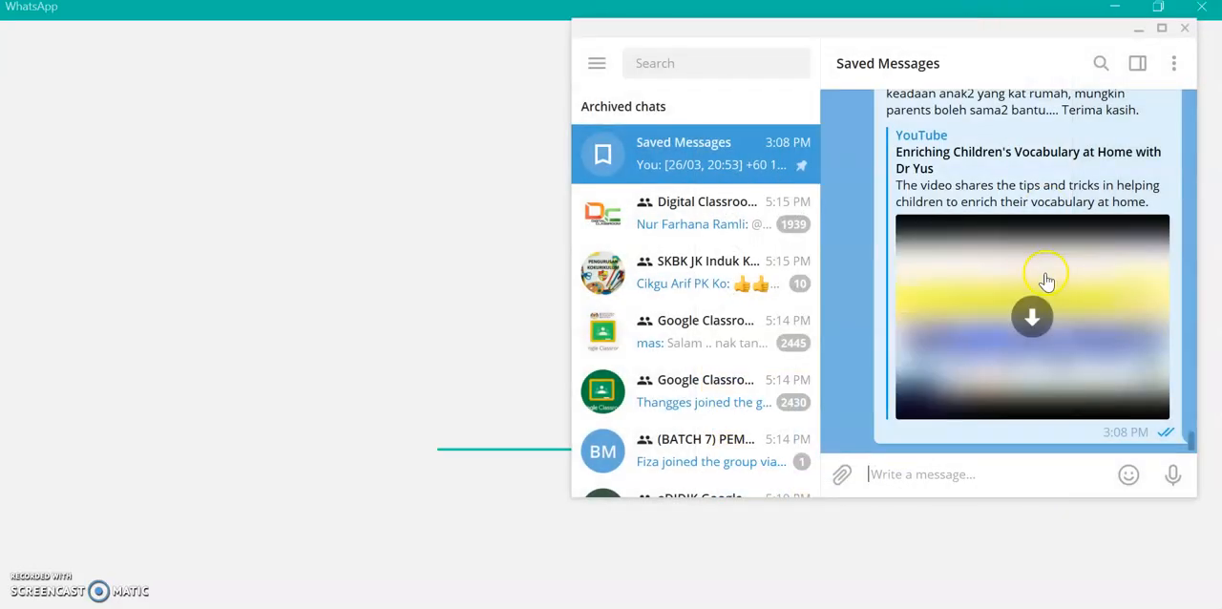
Send the copied join link to Saved Messages and open it in the browser
{"action": "right_click", "coordinate": [916, 477]}
{"action": "left_click", "coordinate": [951, 320]}
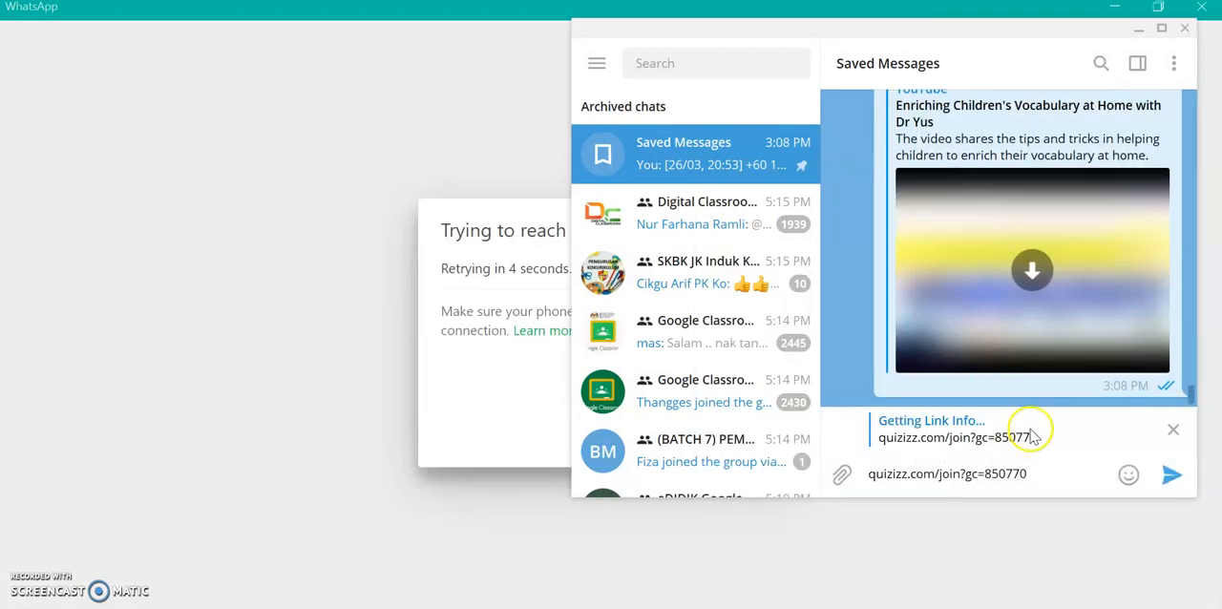
{"action": "left_click", "coordinate": [1167, 479]}
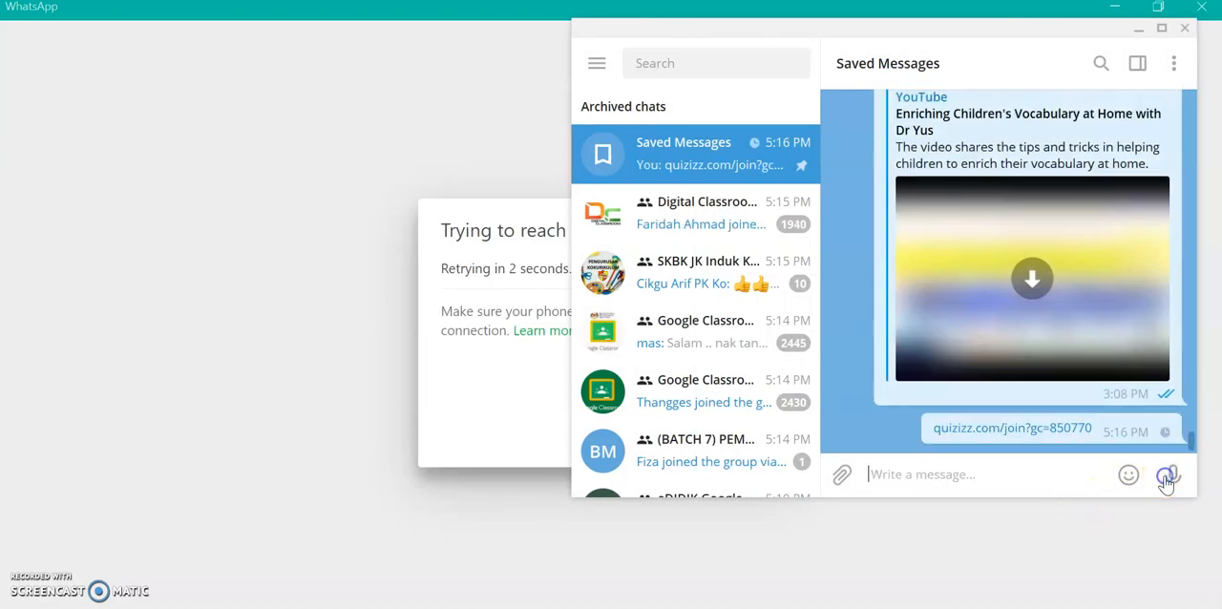
{"action": "mouse_move", "coordinate": [1128, 474]}
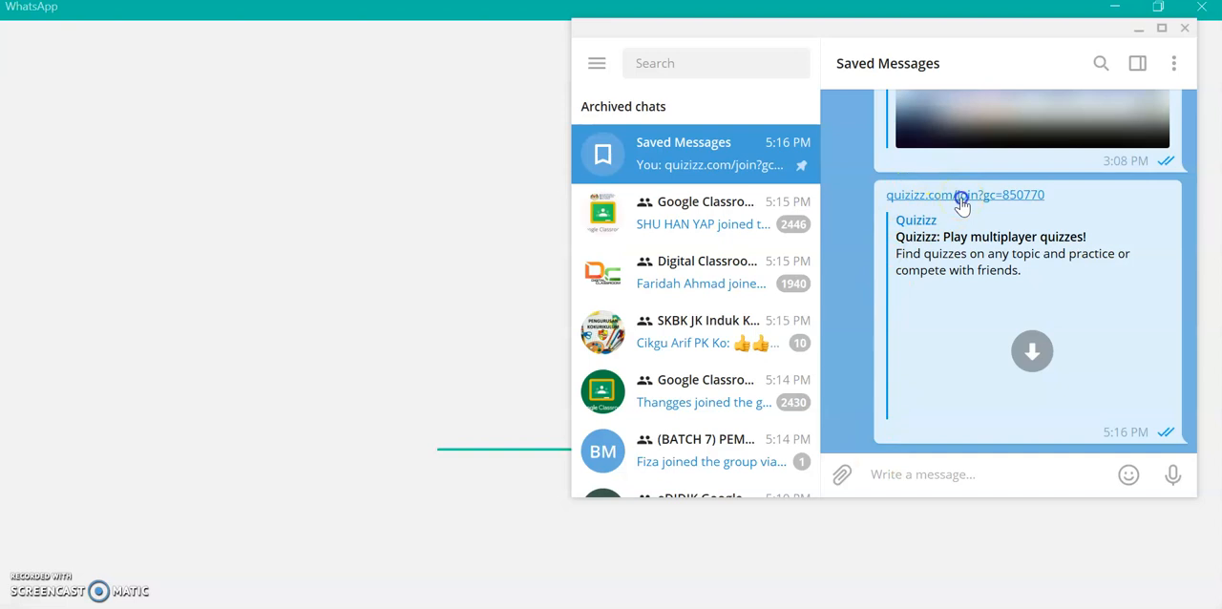
{"action": "left_click", "coordinate": [961, 199]}
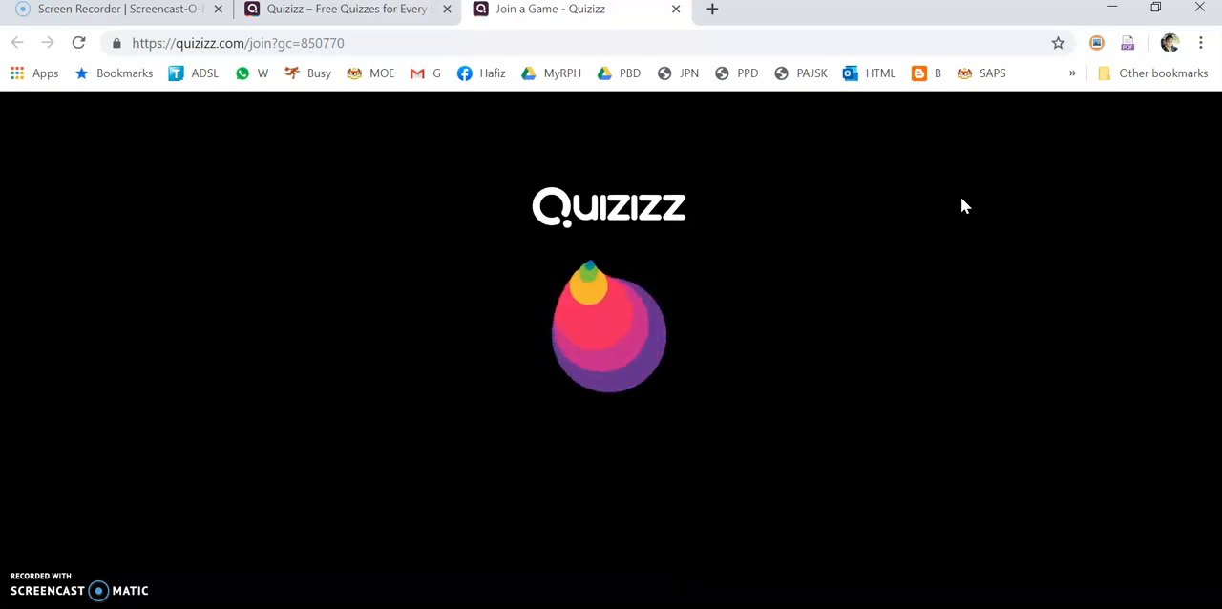
Switch to WhatsApp, find the #MHG group chat with the search "mhg", and move the window aside to uncover the Quizizz join page
{"action": "key", "text": "alt+Tab"}
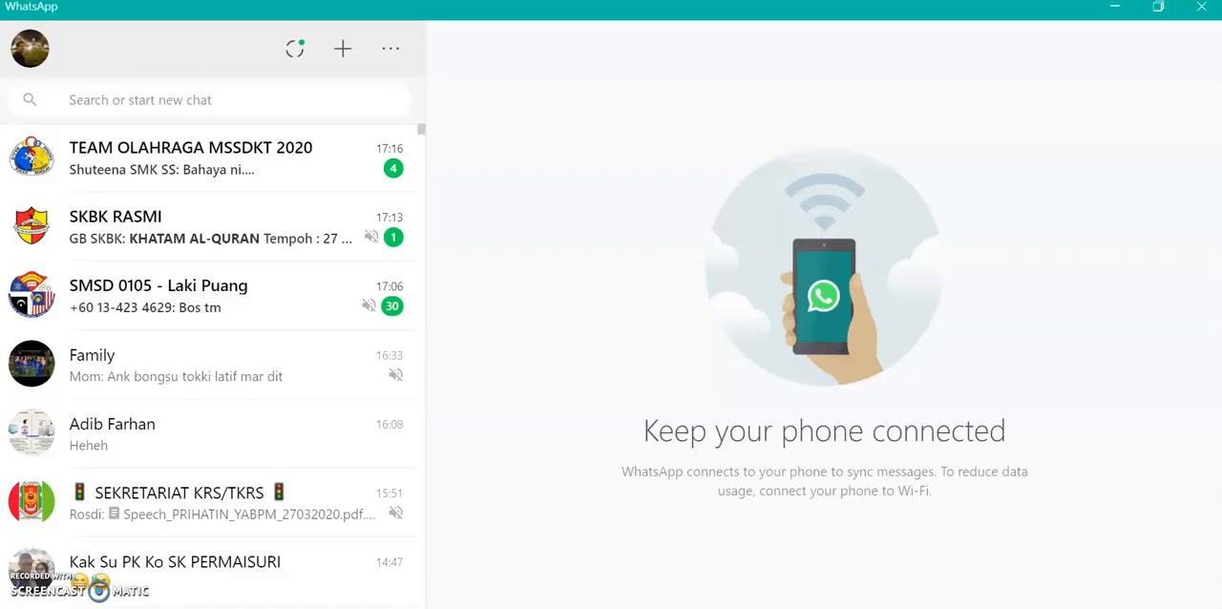
{"action": "key", "text": "alt+Tab"}
{"action": "key", "text": "alt+Tab"}
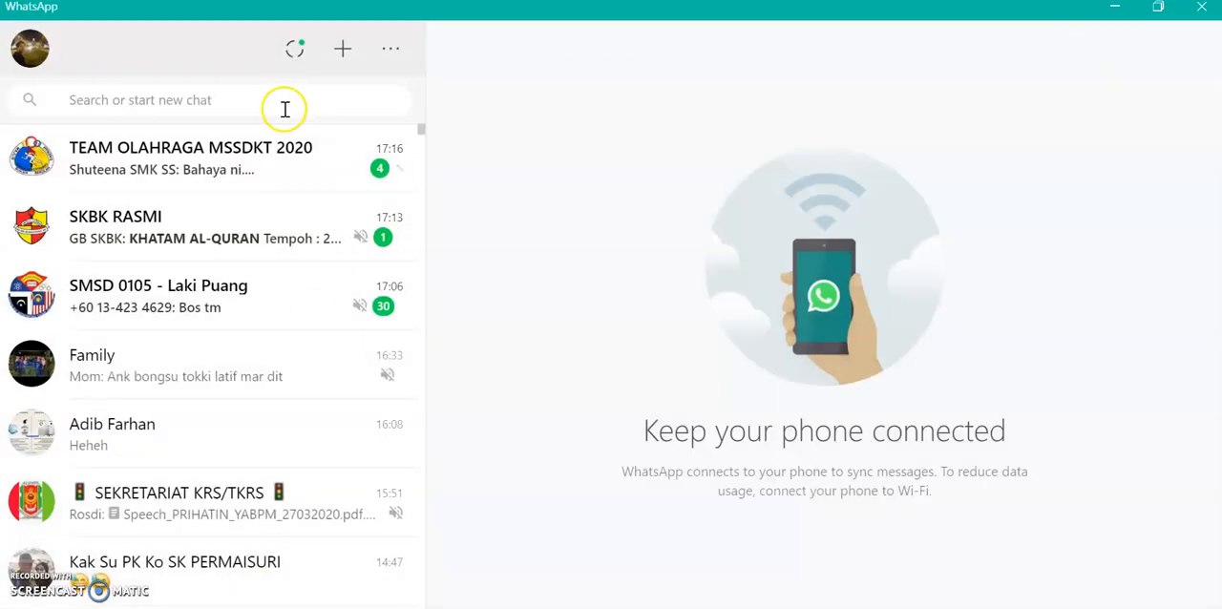
{"action": "left_click", "coordinate": [269, 92]}
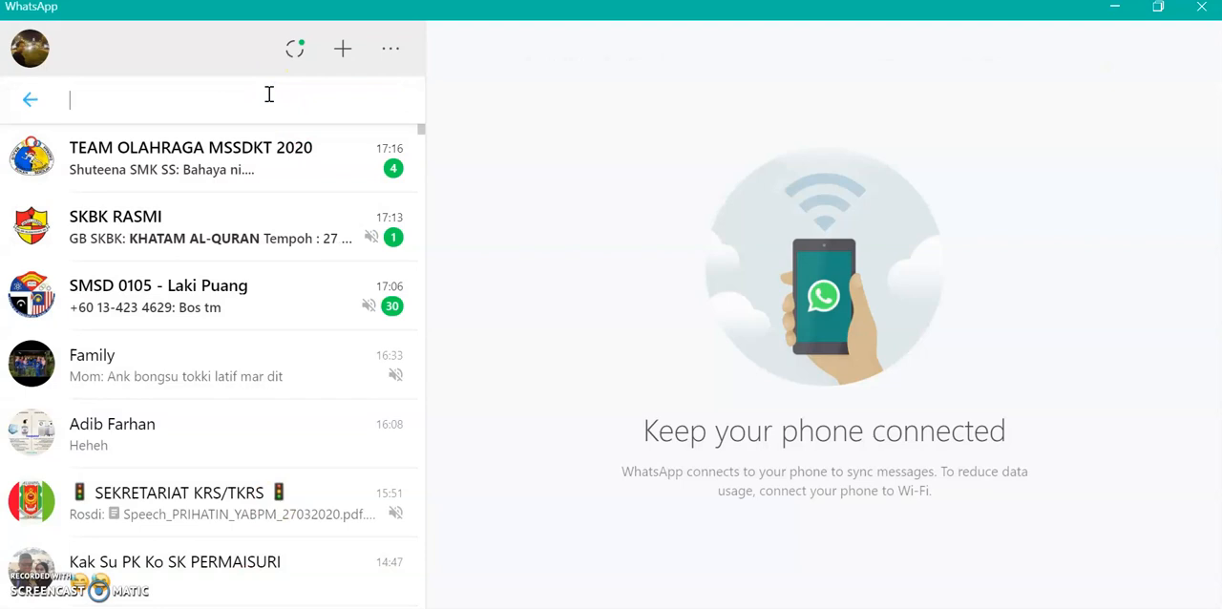
{"action": "type", "text": "mhg"}
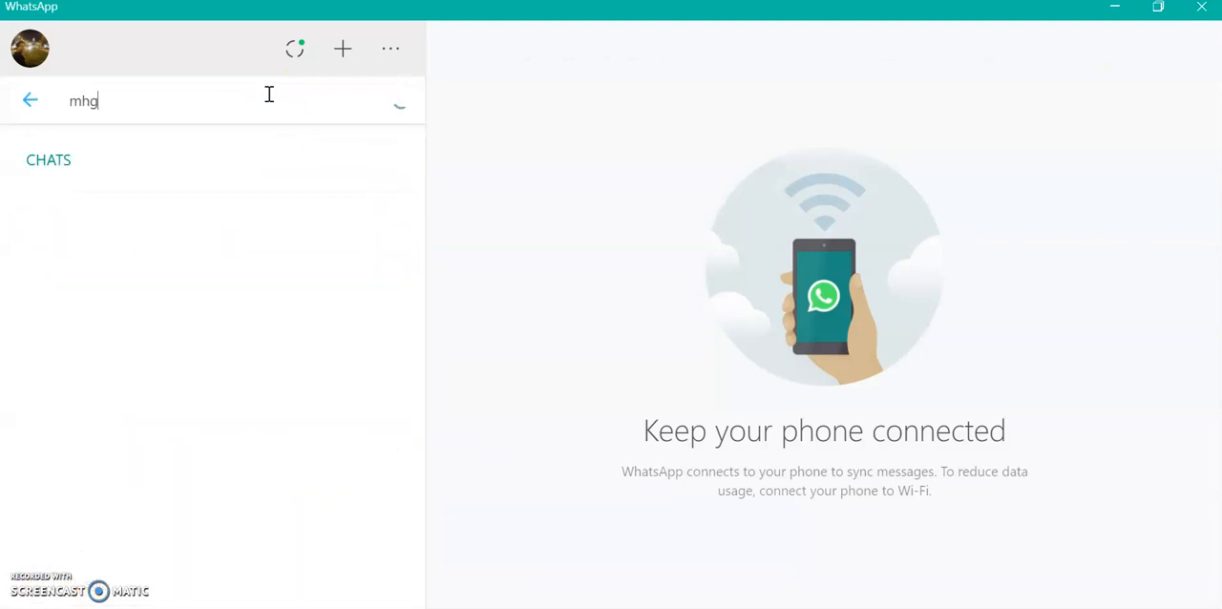
{"action": "left_click", "coordinate": [191, 227]}
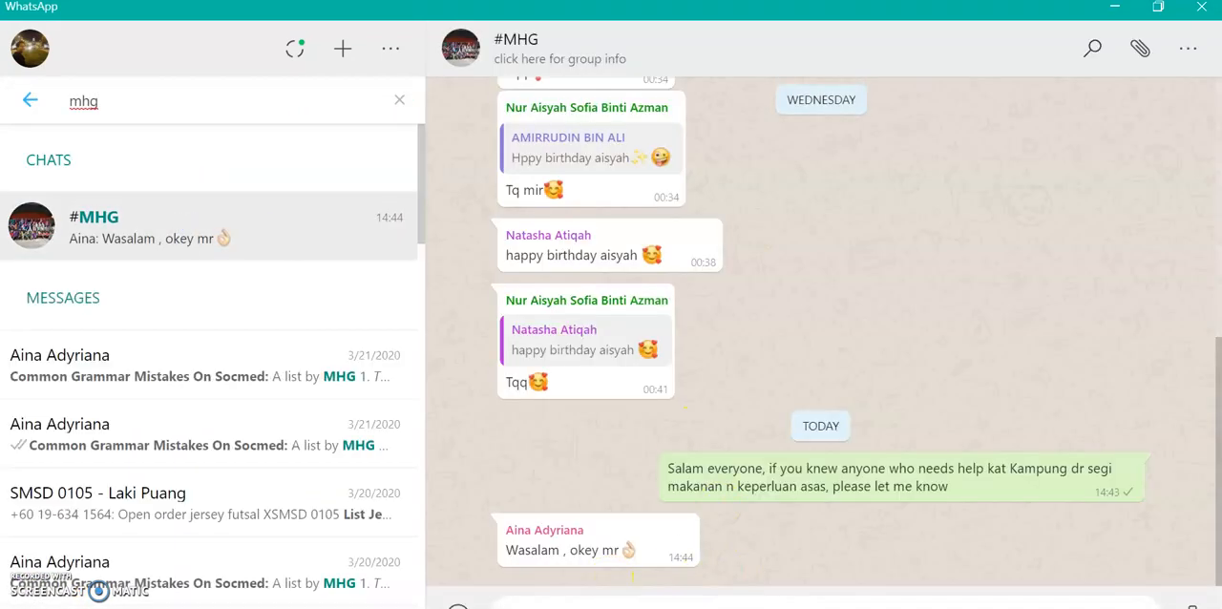
{"action": "left_click_drag", "start_coordinate": [966, 24], "coordinate": [927, 27]}
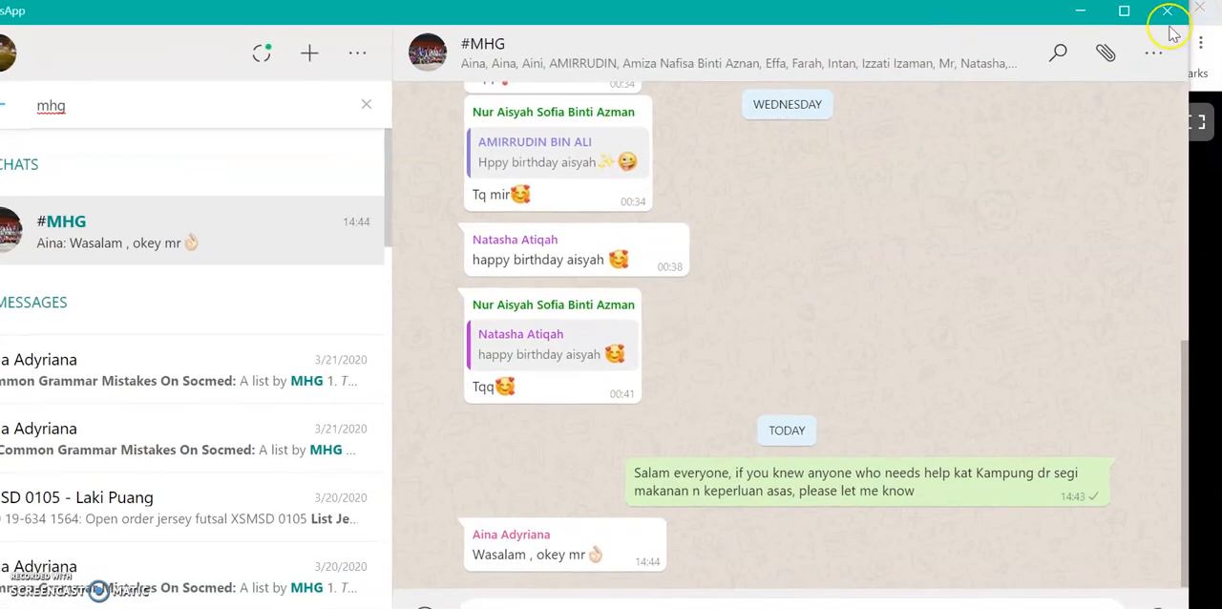
{"action": "left_click_drag", "start_coordinate": [694, 18], "coordinate": [480, 298]}
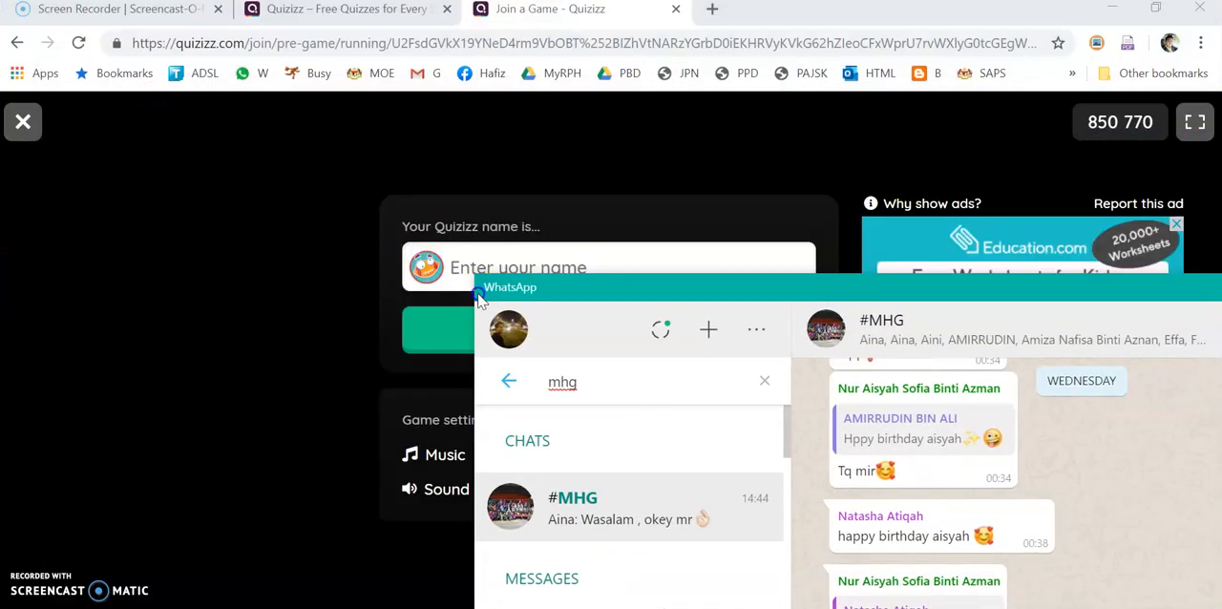
Reposition the WhatsApp window, send the copied quiz join link to the #MHG group chat, and close the window
{"action": "left_click_drag", "start_coordinate": [576, 292], "coordinate": [186, 38]}
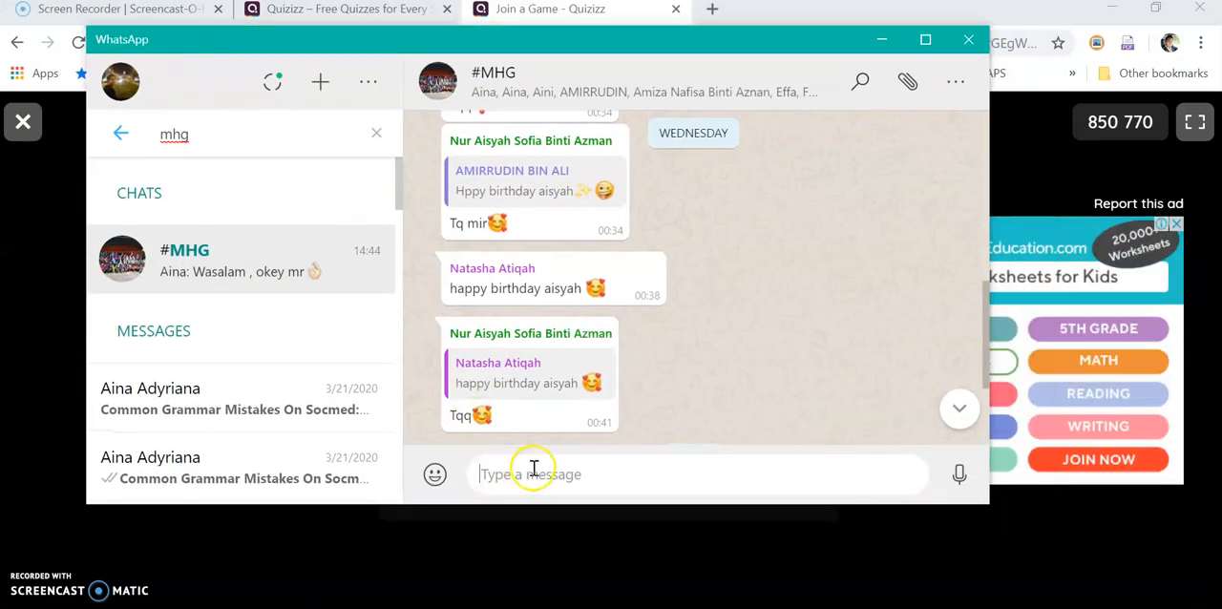
{"action": "left_click", "coordinate": [958, 473]}
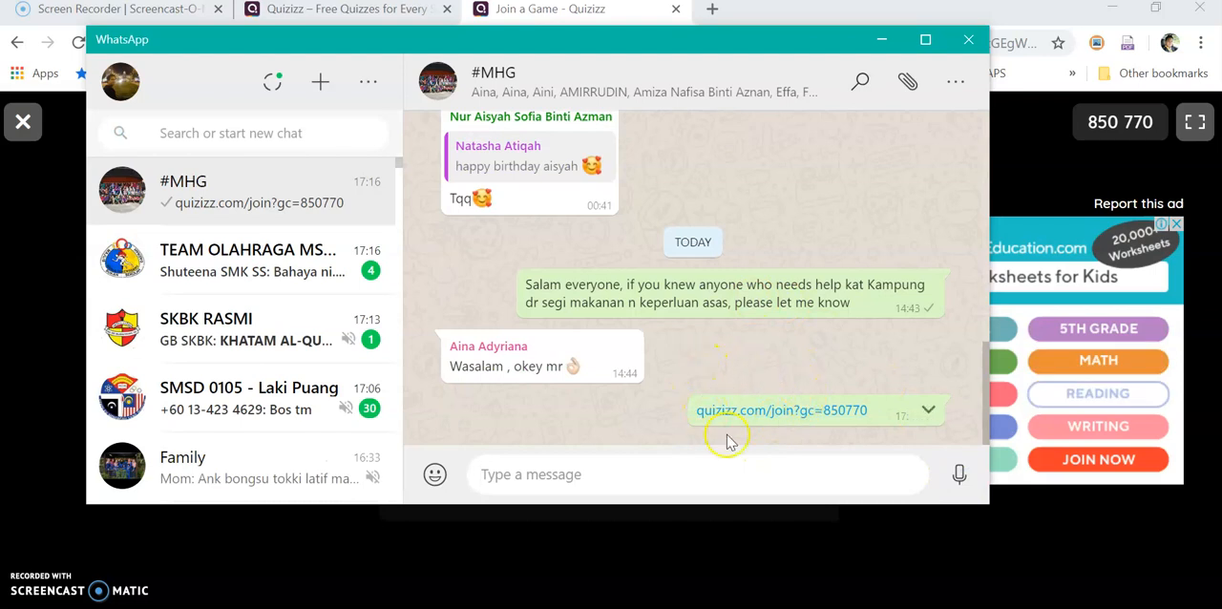
{"action": "left_click", "coordinate": [953, 43]}
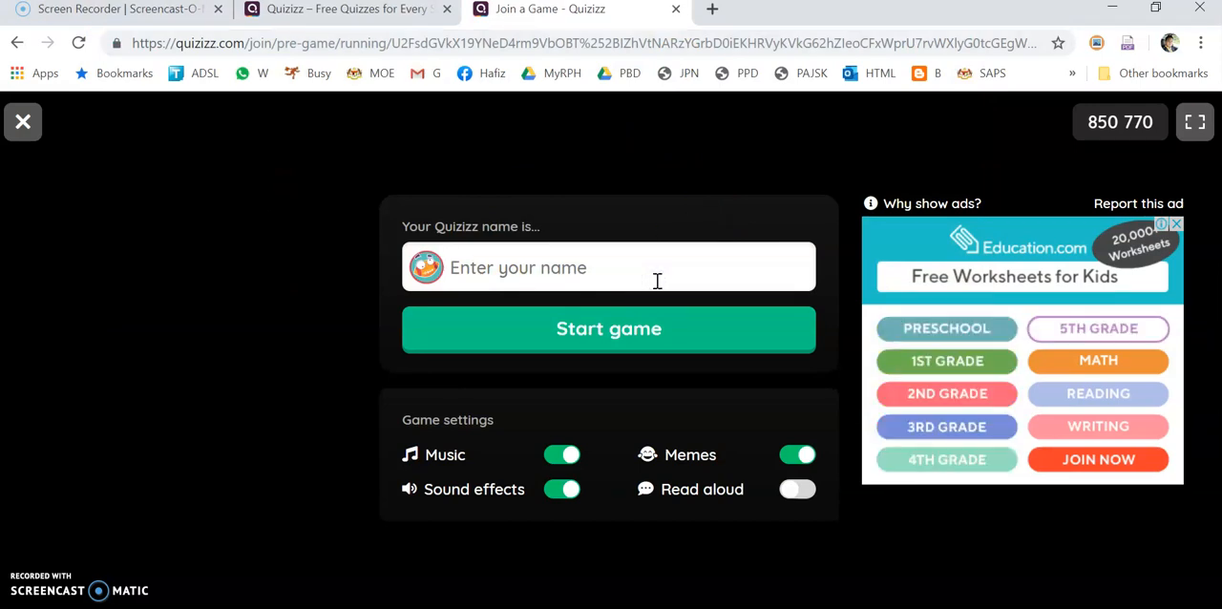
Enter the player's name, turn off music, sound effects and memes, and start the quiz game
{"action": "type", "text": "Zakwan"}
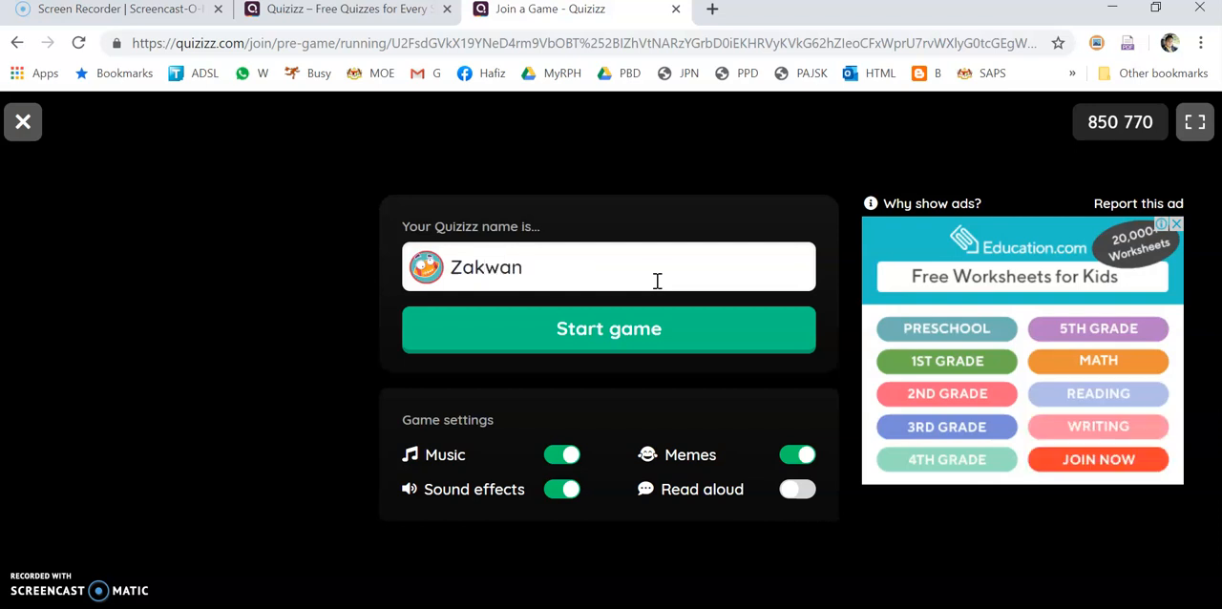
{"action": "left_click", "coordinate": [625, 342]}
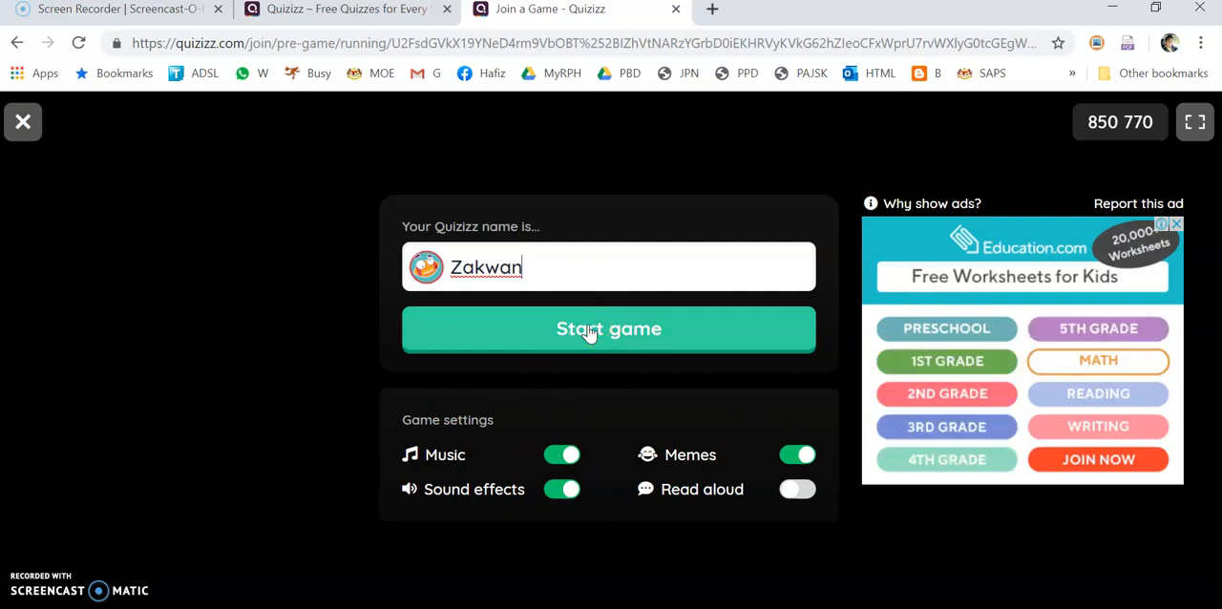
{"action": "left_click", "coordinate": [563, 437]}
{"action": "left_click", "coordinate": [562, 455]}
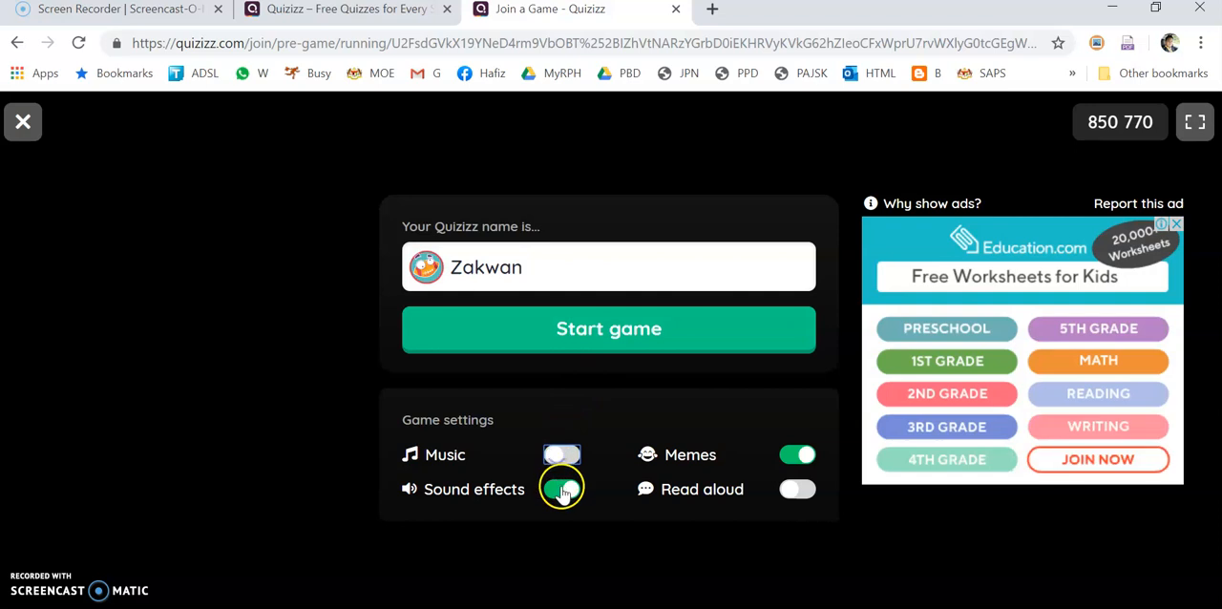
{"action": "left_click", "coordinate": [796, 454]}
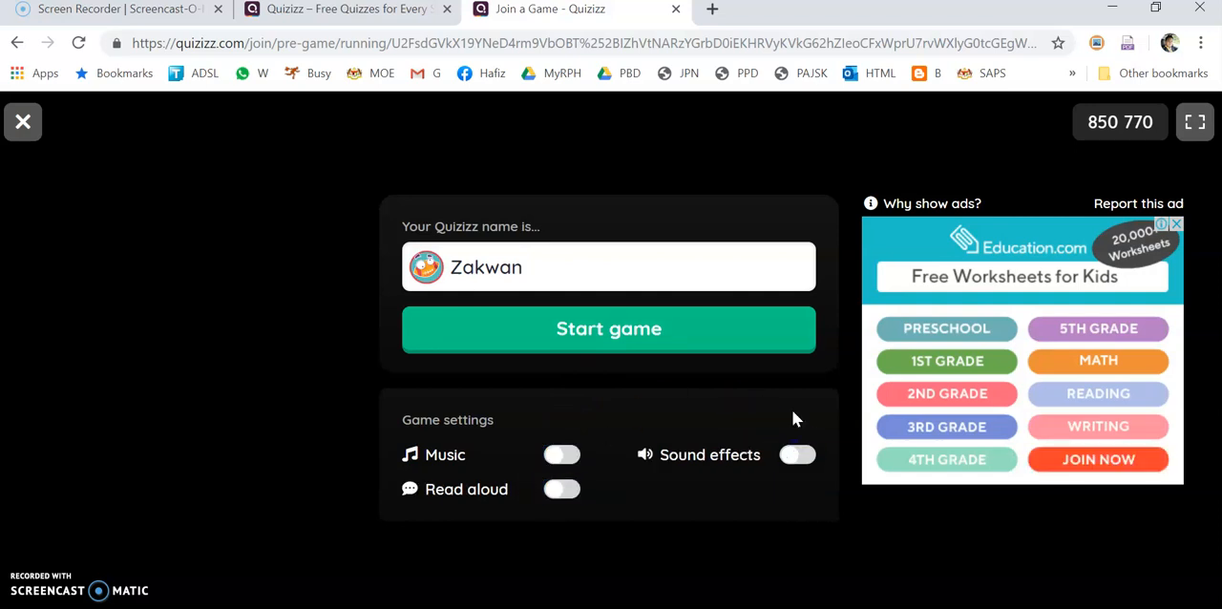
{"action": "left_click", "coordinate": [687, 330]}
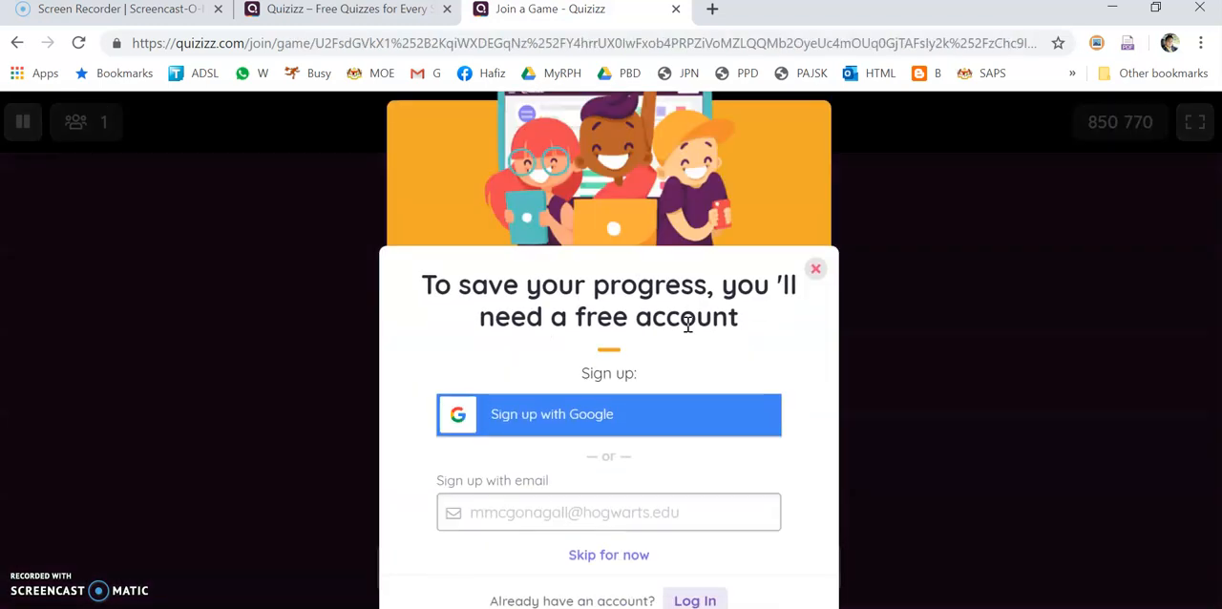
Skip the sign-up offer, start the quiz, and answer Hat for the first question and the hen picture for the second
{"action": "left_click", "coordinate": [816, 269]}
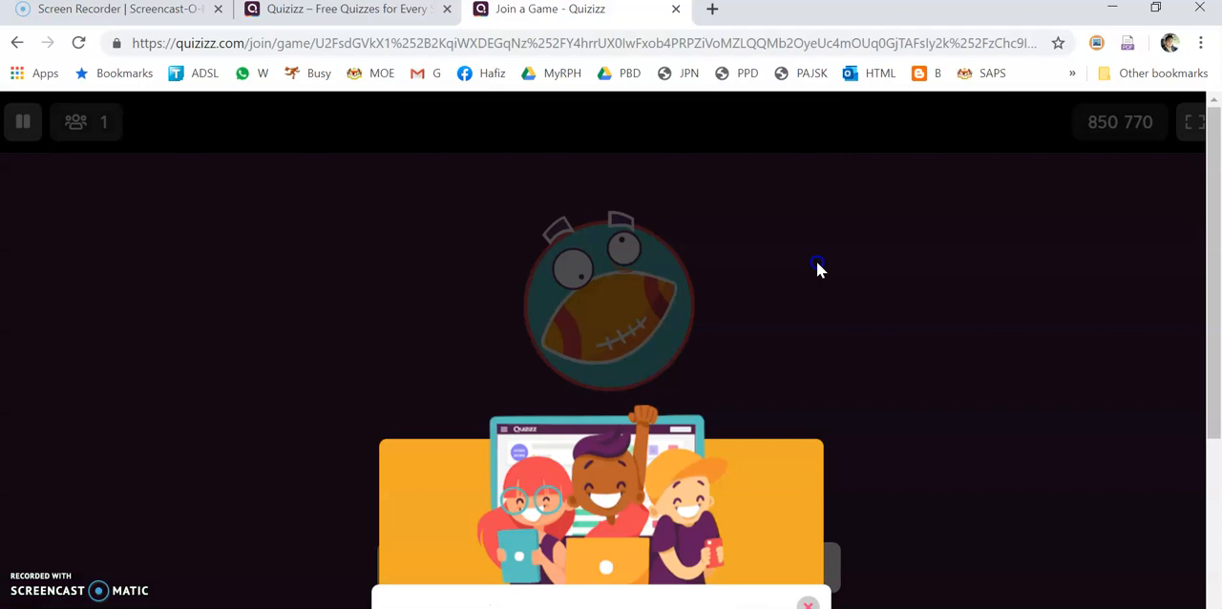
{"action": "left_click", "coordinate": [628, 488]}
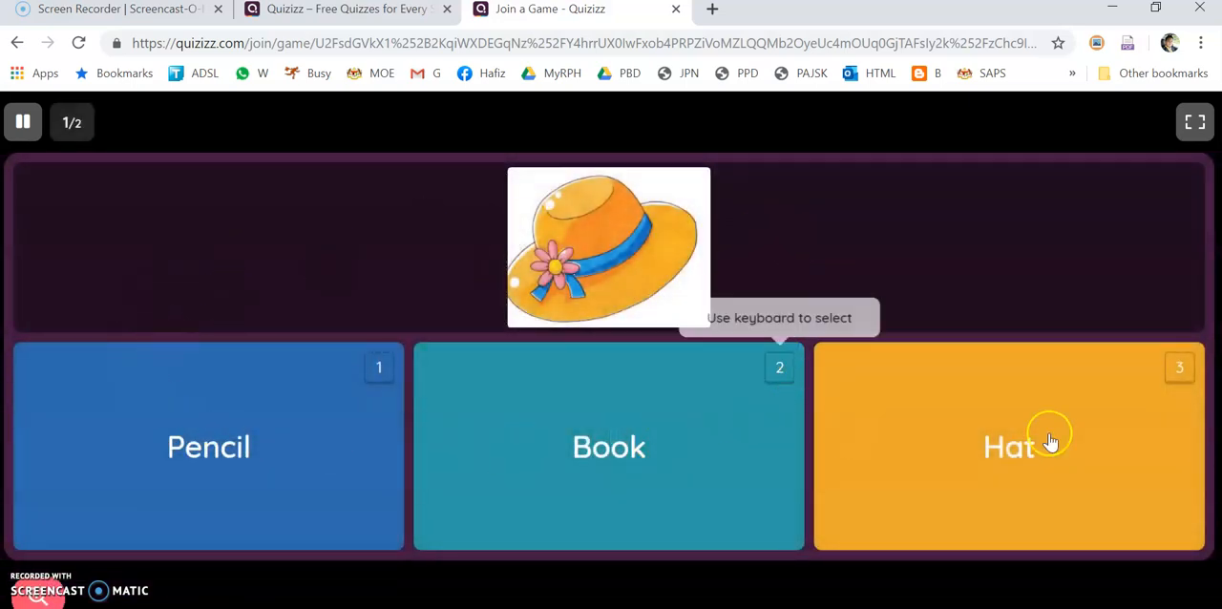
{"action": "left_click", "coordinate": [1020, 426]}
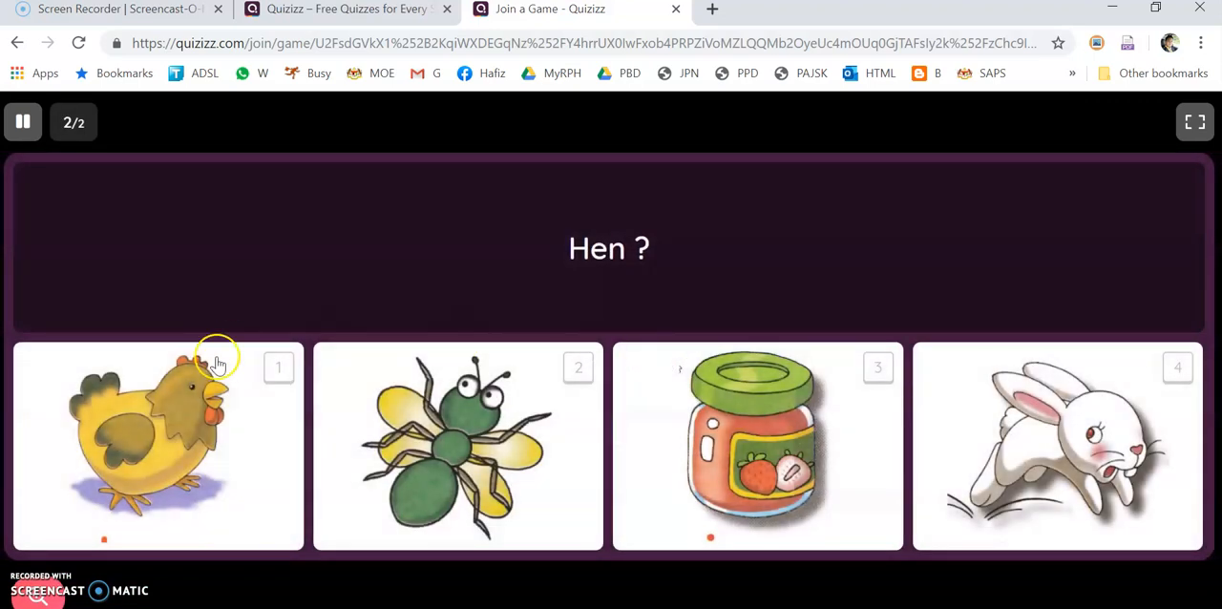
{"action": "left_click", "coordinate": [130, 405]}
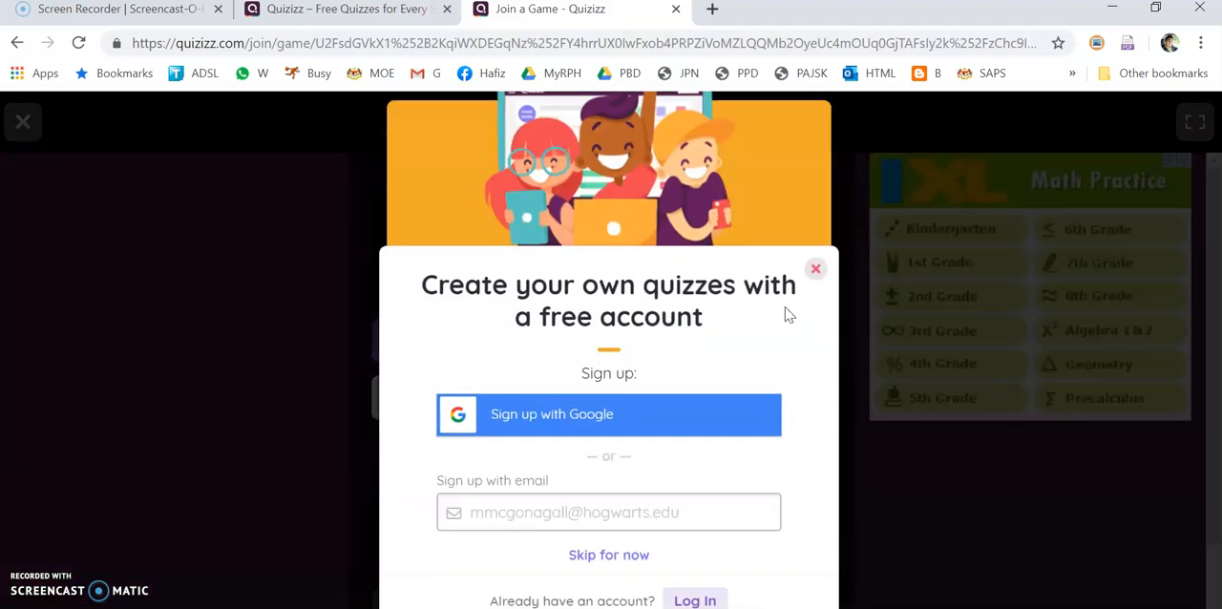
Dismiss the sign-up offer and review the game summary with its performance statistics
{"action": "left_click", "coordinate": [818, 272]}
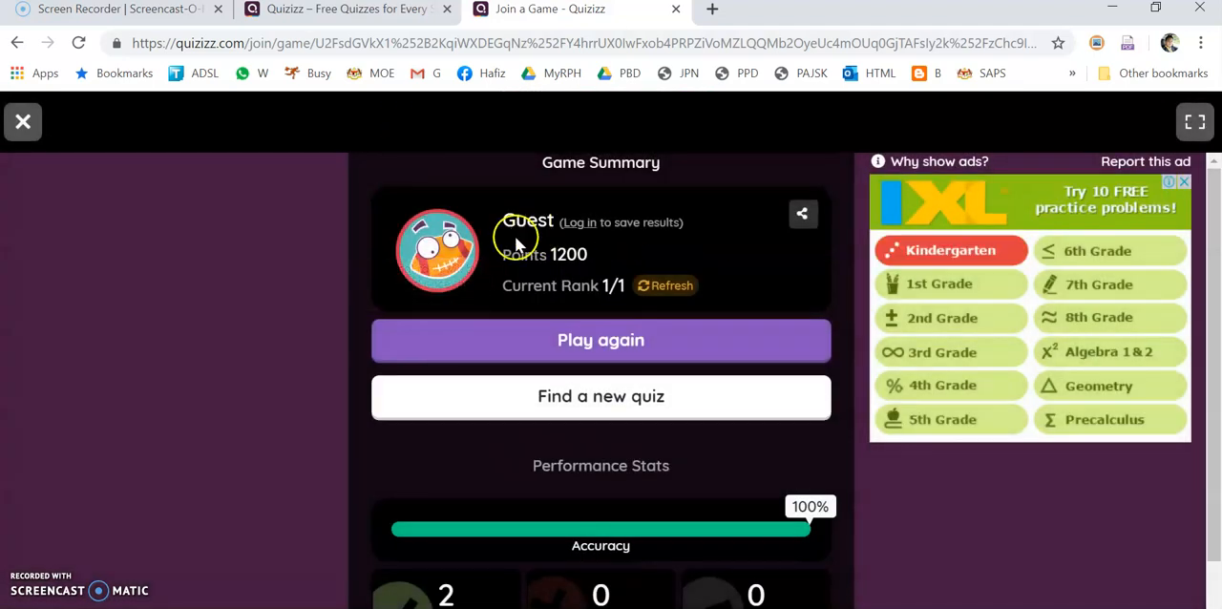
{"action": "scroll", "coordinate": [682, 305], "scroll_direction": "down", "scroll_amount": 1}
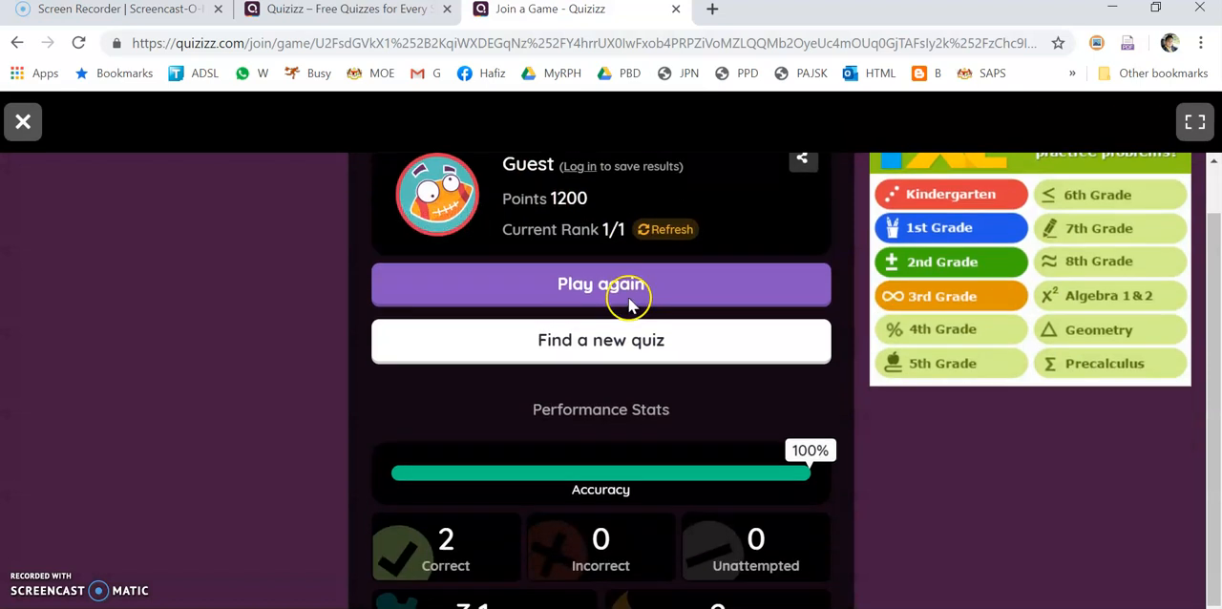
{"action": "scroll", "coordinate": [639, 219], "scroll_direction": "up", "scroll_amount": 1}
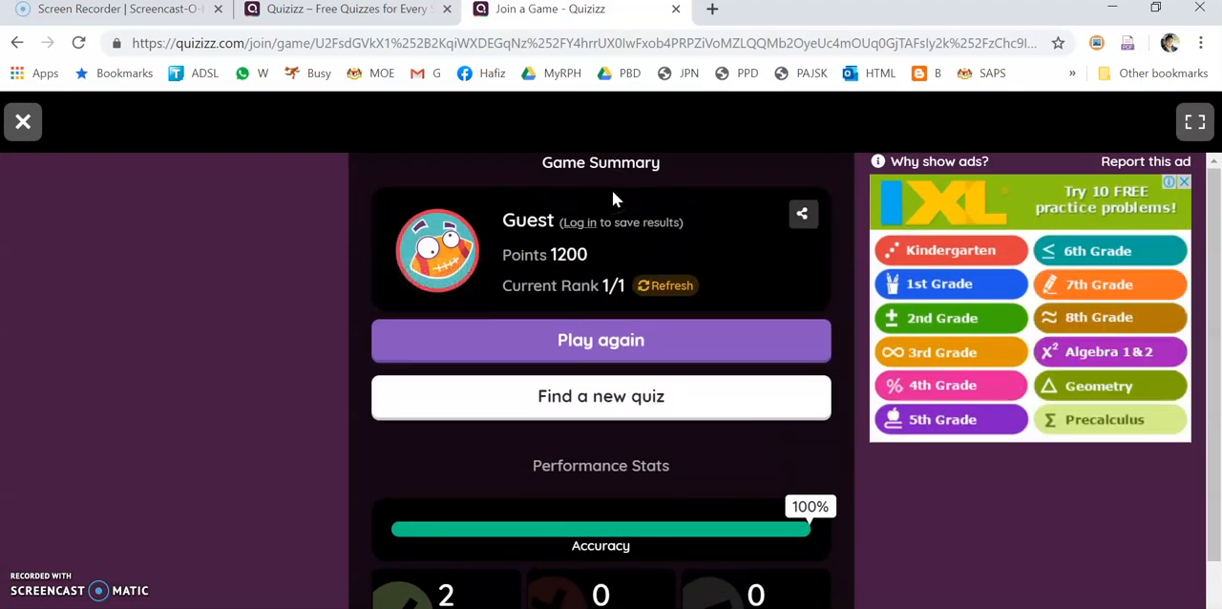
Switch to the teacher's browser window, open the EASY VOCABULARY report from the quiz reports, and examine its player results
{"action": "mouse_move", "coordinate": [103, 600]}
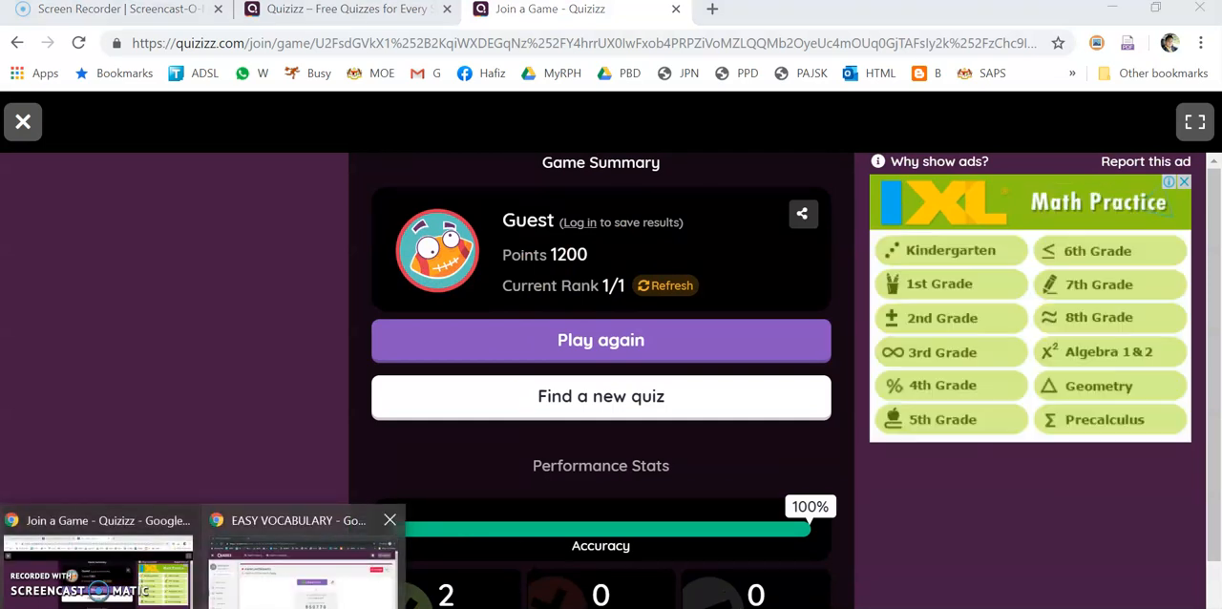
{"action": "left_click", "coordinate": [332, 572]}
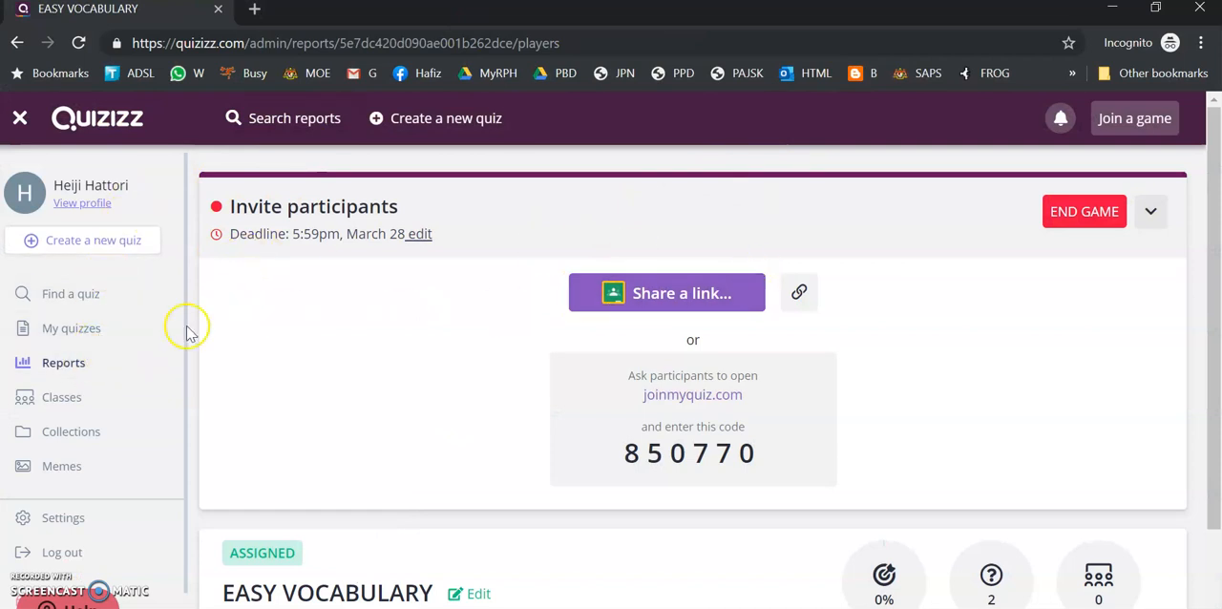
{"action": "left_click", "coordinate": [71, 374]}
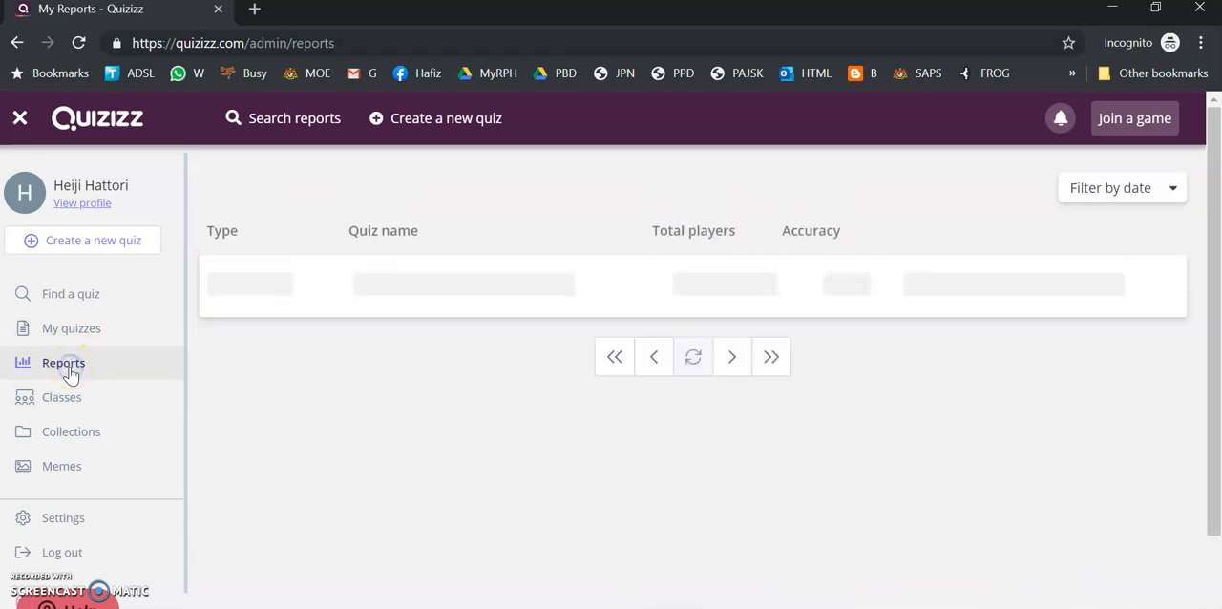
{"action": "left_click", "coordinate": [342, 303]}
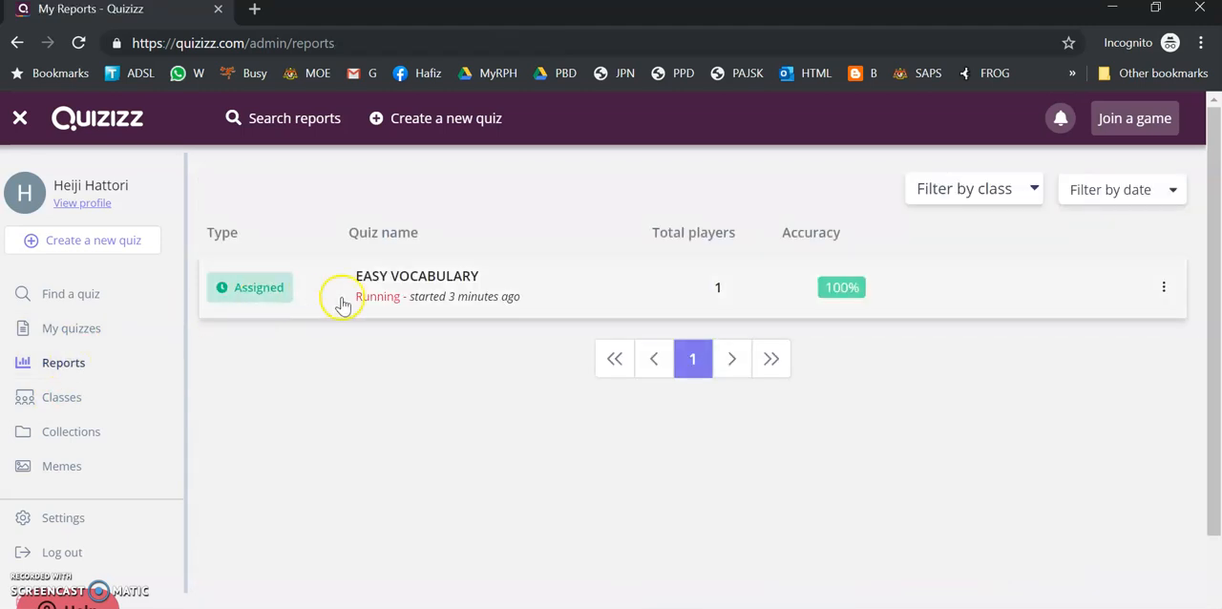
{"action": "left_click", "coordinate": [450, 289]}
{"action": "scroll", "coordinate": [690, 273], "scroll_direction": "down", "scroll_amount": 3}
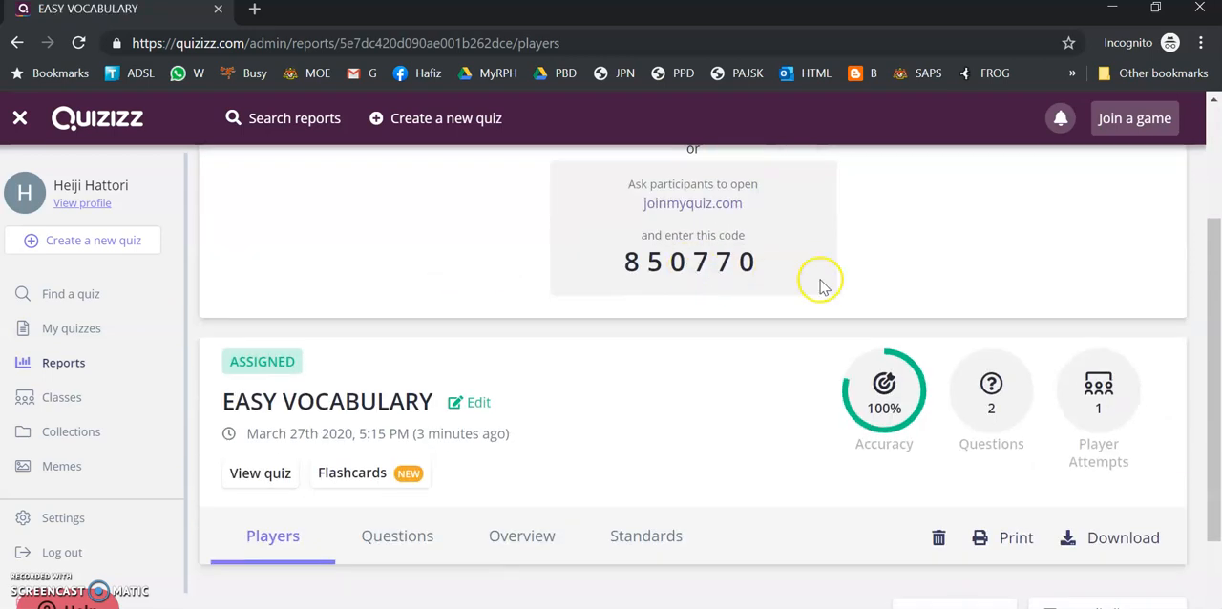
{"action": "scroll", "coordinate": [824, 286], "scroll_direction": "down", "scroll_amount": 2}
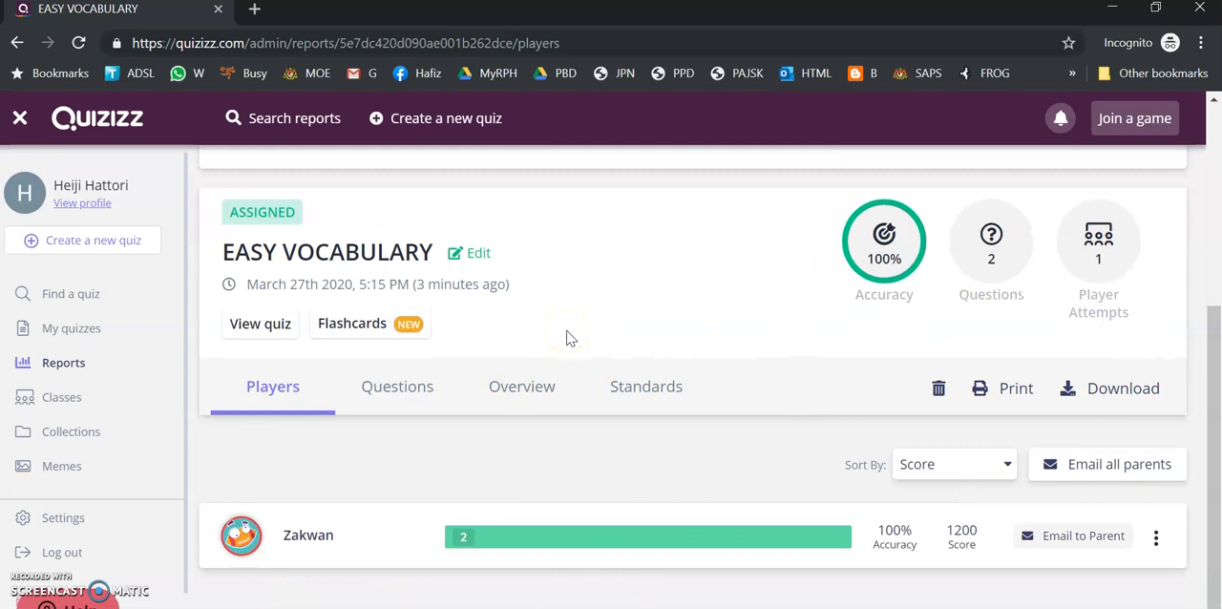
{"action": "scroll", "coordinate": [572, 325], "scroll_direction": "up", "scroll_amount": 2}
{"action": "scroll", "coordinate": [668, 324], "scroll_direction": "down", "scroll_amount": 2}
Preview the report's players summary for printing and close the preview without saving it
{"action": "left_click", "coordinate": [999, 405]}
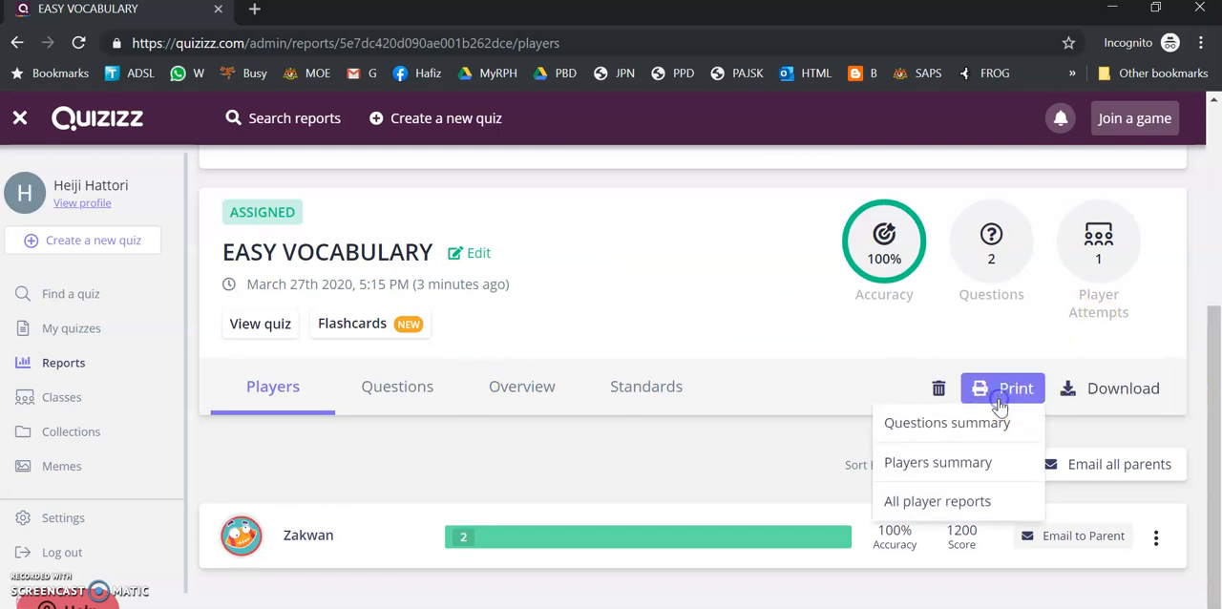
{"action": "left_click", "coordinate": [937, 462]}
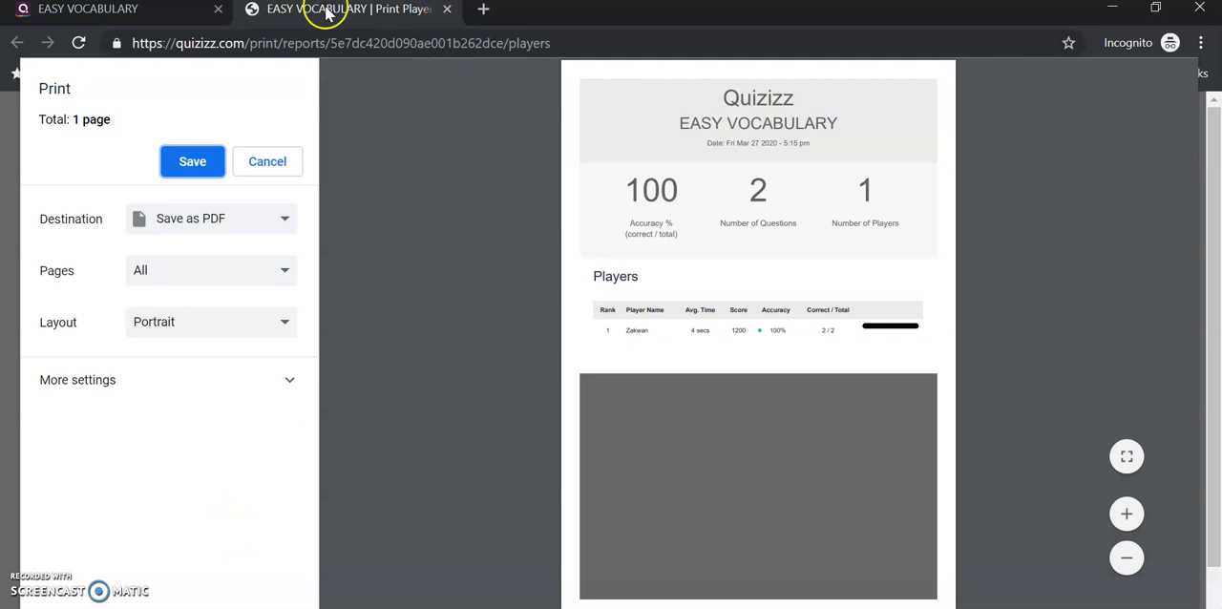
{"action": "left_click", "coordinate": [446, 9]}
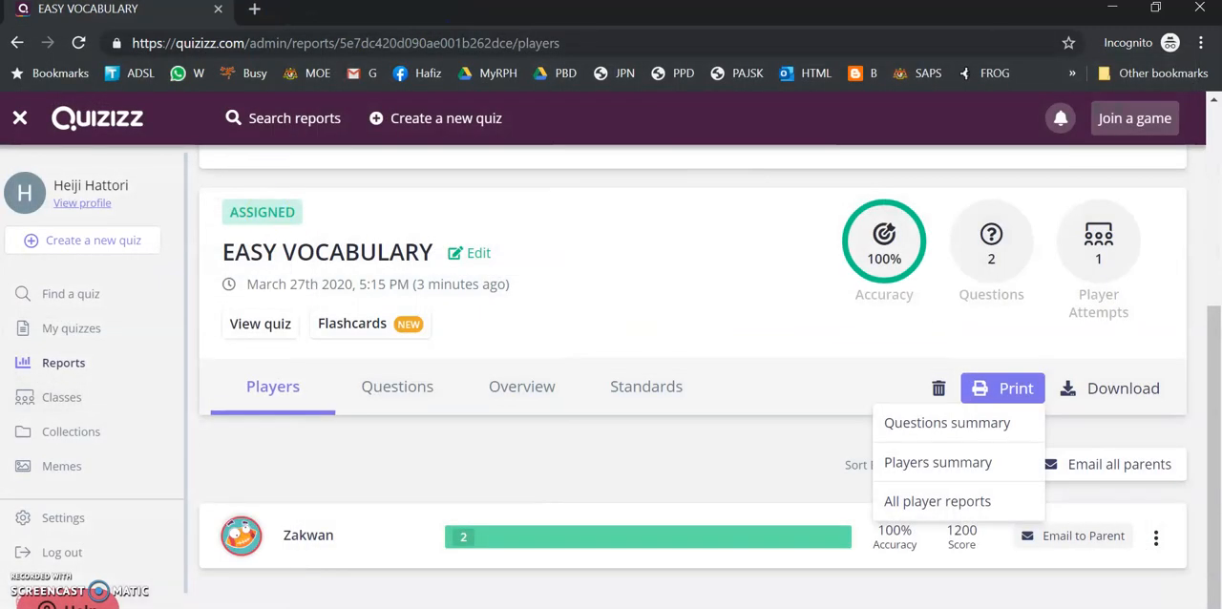
Return to the Quizizz home page in the other browser window and log in with the saved account credentials
{"action": "left_click", "coordinate": [181, 607]}
{"action": "mouse_move", "coordinate": [99, 570]}
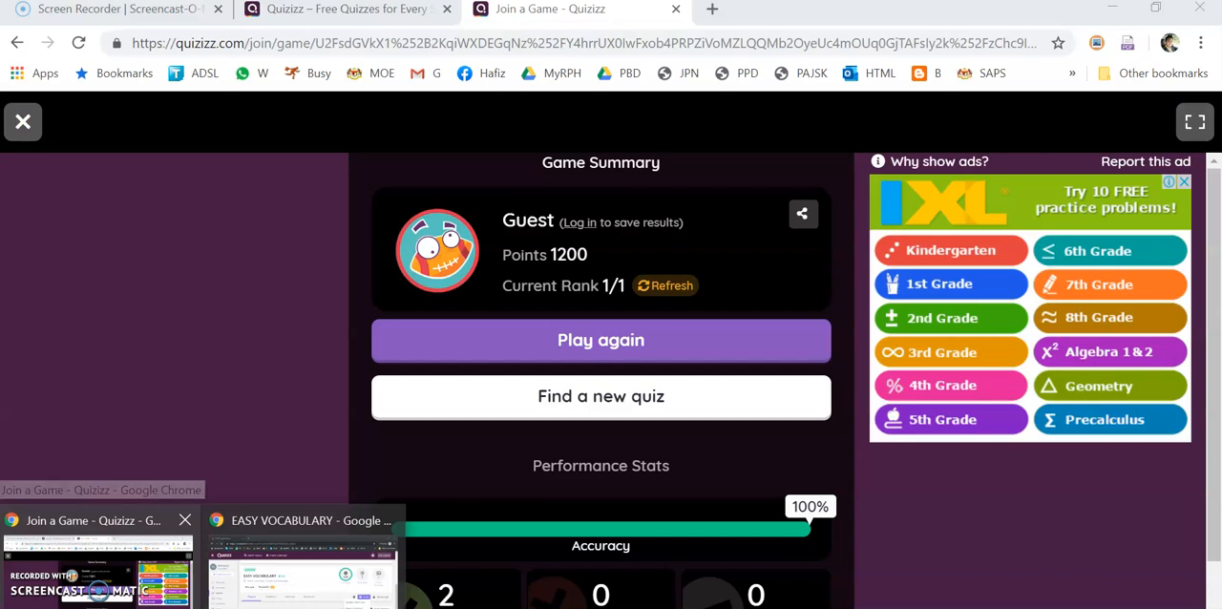
{"action": "left_click", "coordinate": [344, 9]}
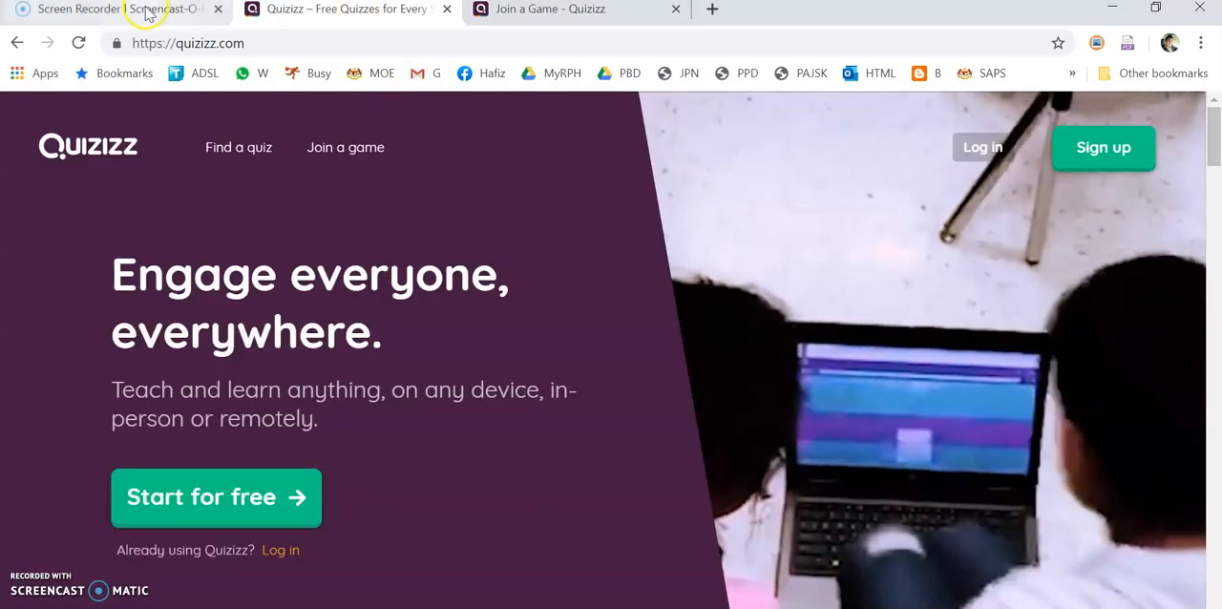
{"action": "left_click", "coordinate": [148, 14]}
{"action": "left_click", "coordinate": [420, 13]}
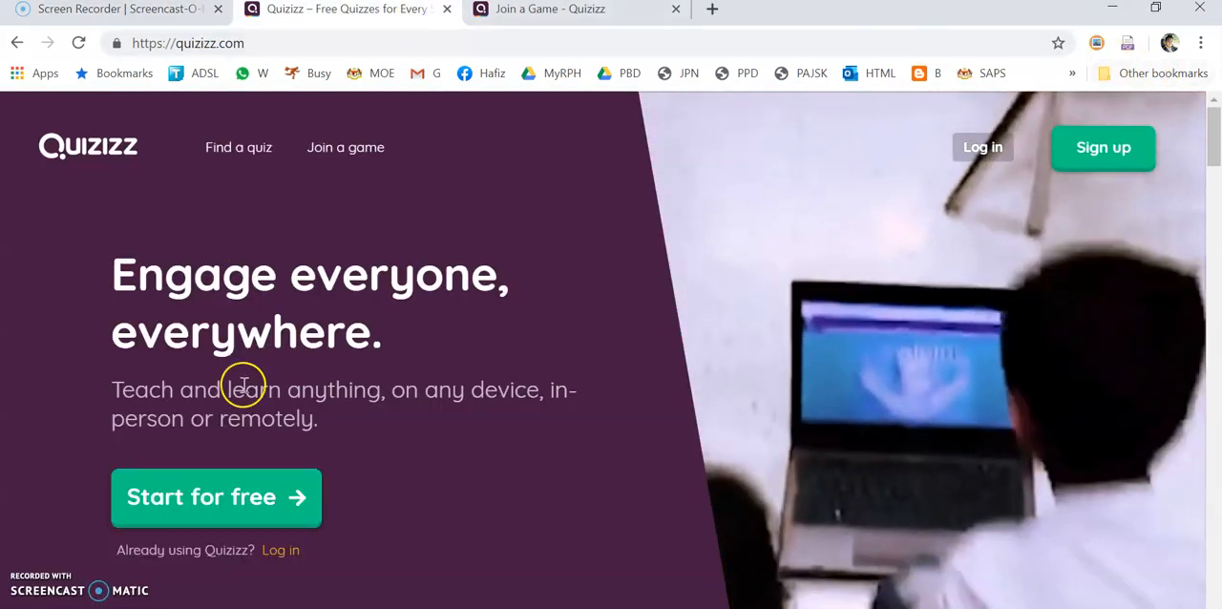
{"action": "left_click", "coordinate": [279, 550]}
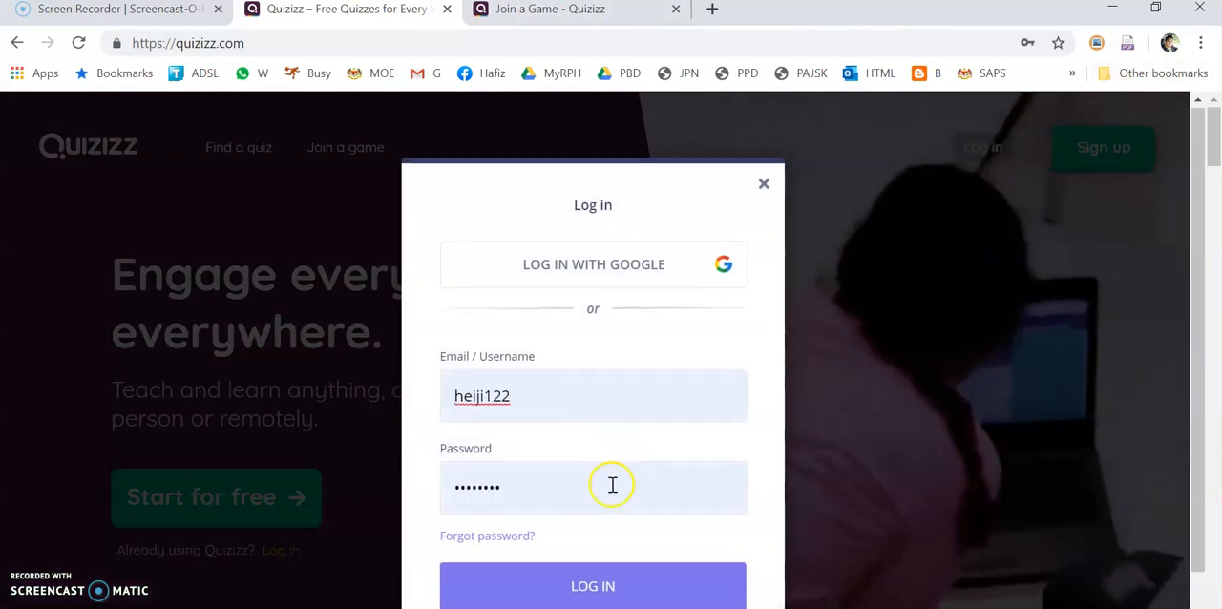
{"action": "scroll", "coordinate": [612, 484], "scroll_direction": "down", "scroll_amount": 1}
{"action": "left_click", "coordinate": [616, 516]}
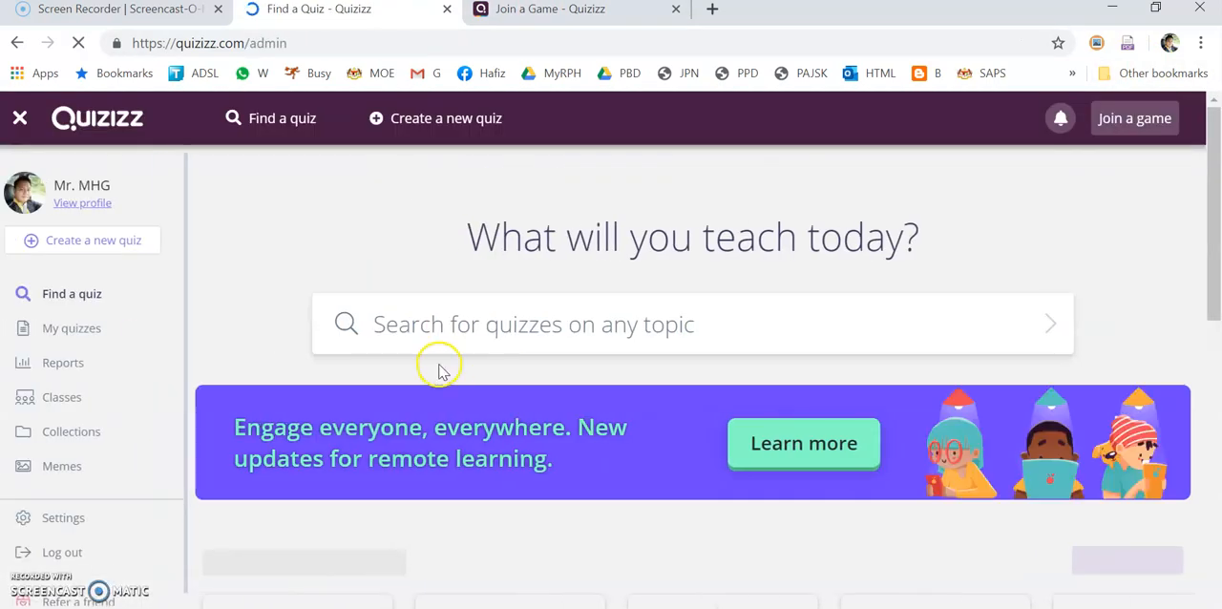
Open the Question Tag report from the quiz reports, and examine the player results and the fourth-ranked player's individual answers
{"action": "left_click", "coordinate": [89, 368]}
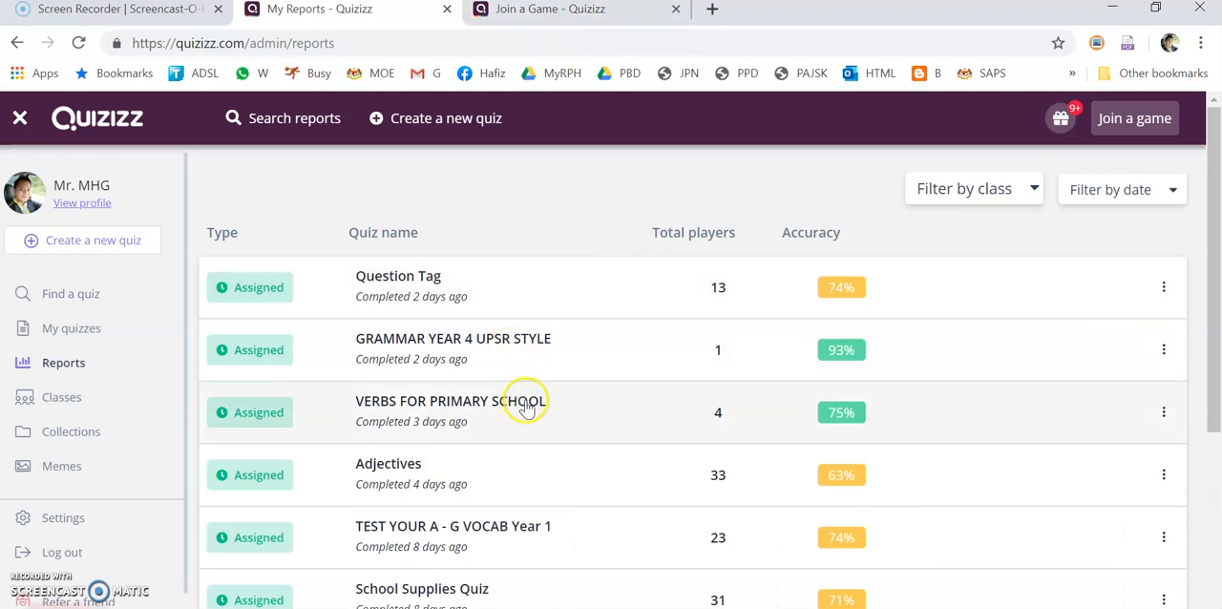
{"action": "left_click", "coordinate": [516, 290]}
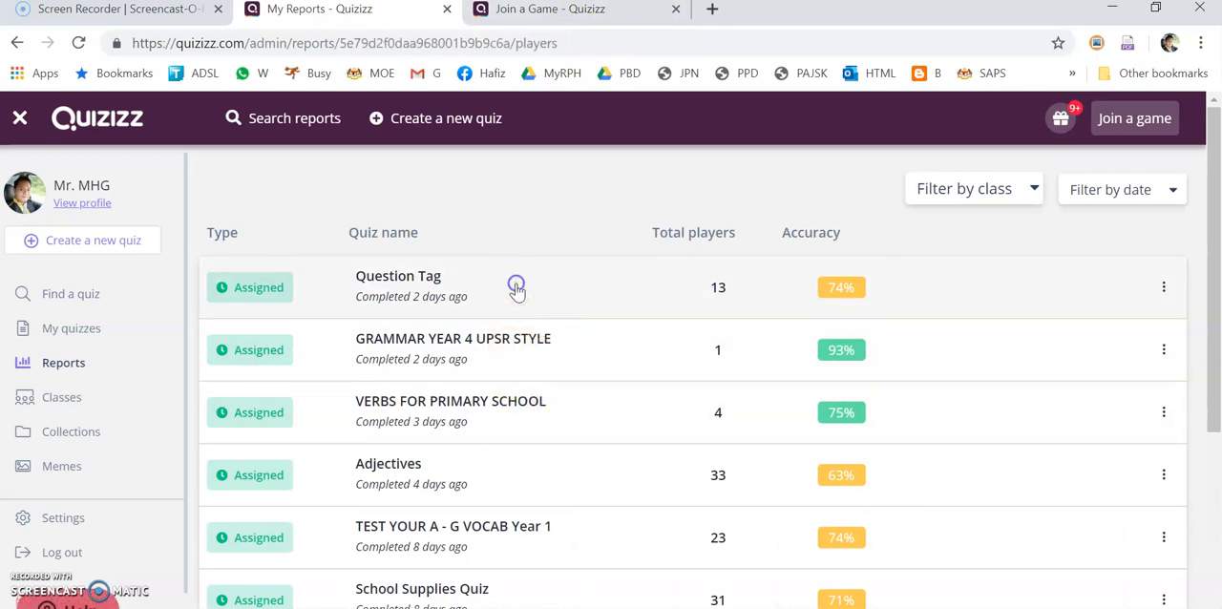
{"action": "scroll", "coordinate": [741, 319], "scroll_direction": "down", "scroll_amount": 3}
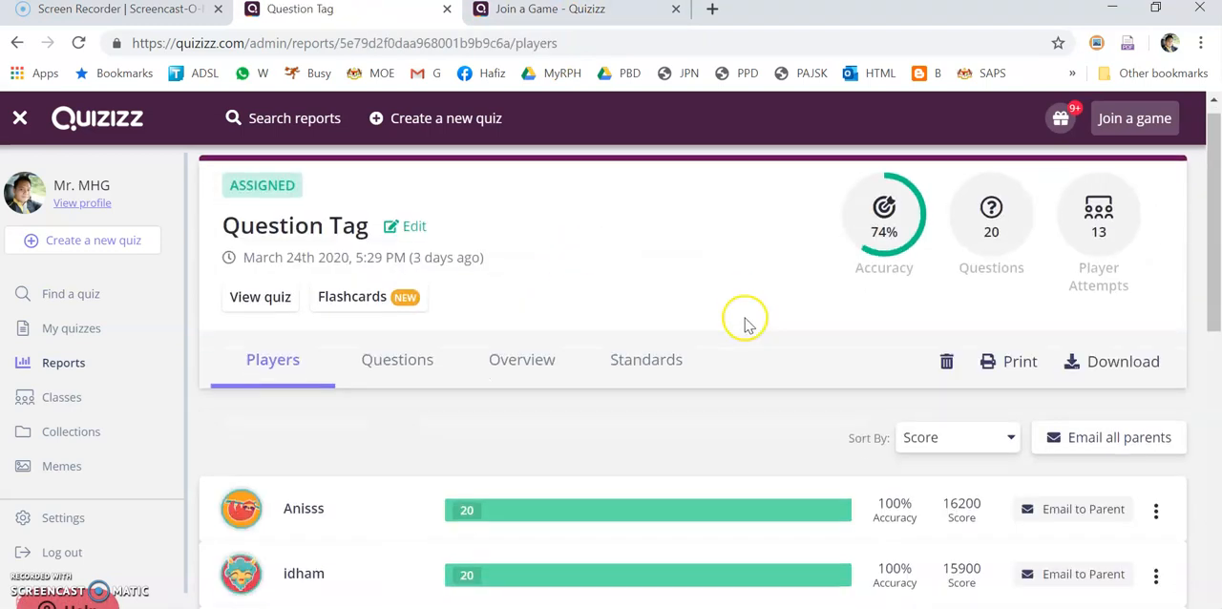
{"action": "scroll", "coordinate": [751, 374], "scroll_direction": "down", "scroll_amount": 1}
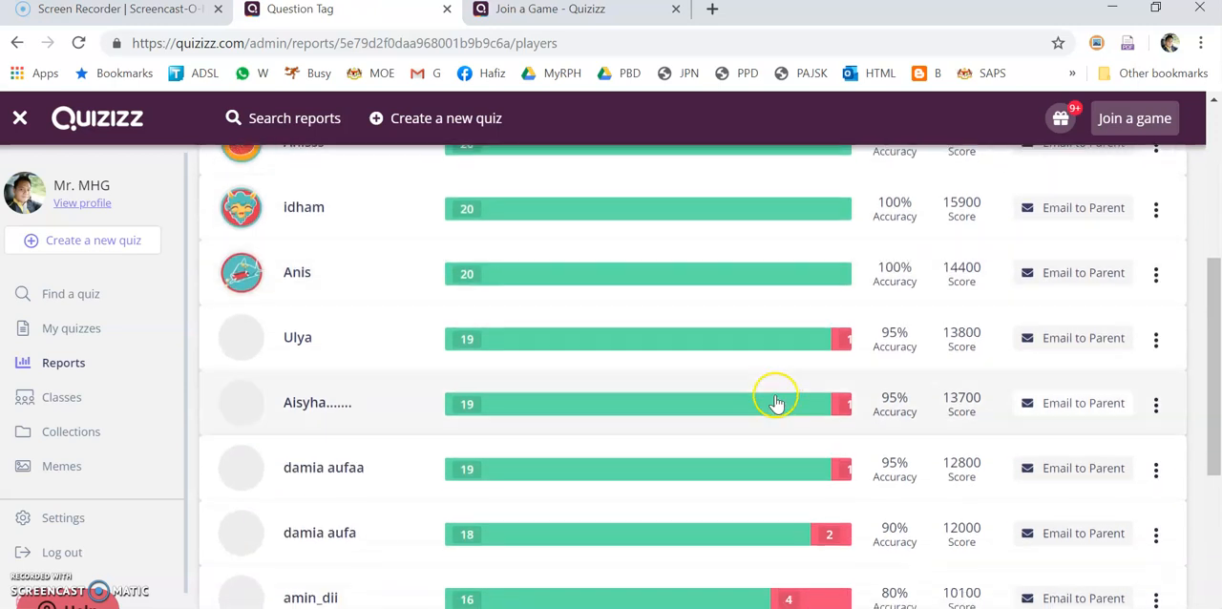
{"action": "left_click", "coordinate": [559, 343]}
{"action": "scroll", "coordinate": [567, 390], "scroll_direction": "down", "scroll_amount": 8}
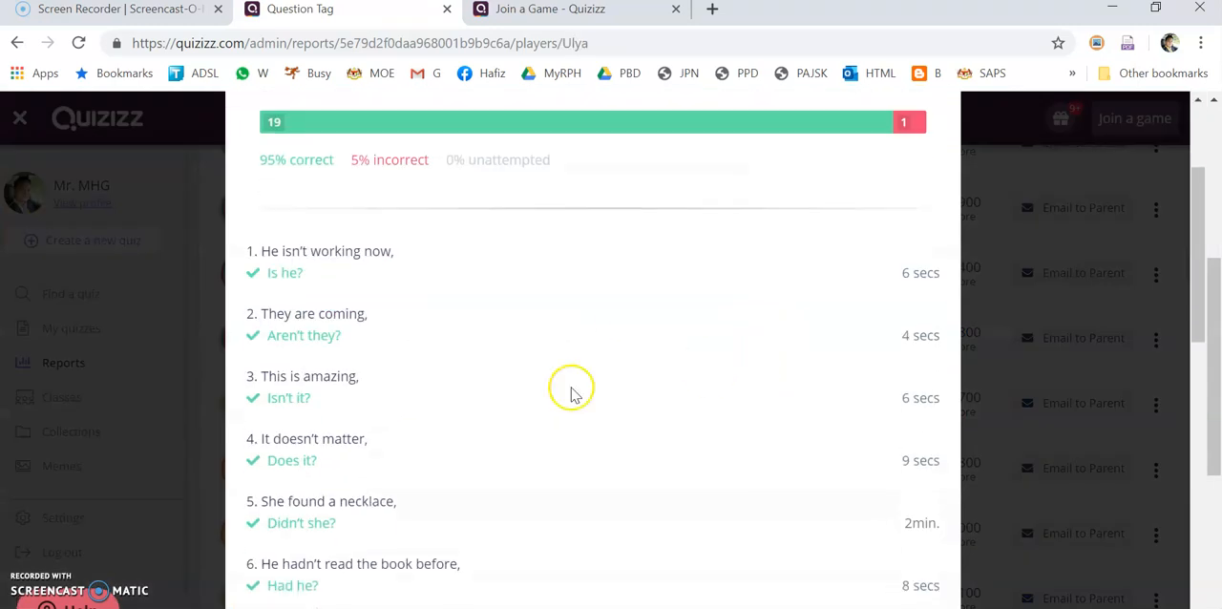
Close the player's individual answers and examine the question-by-question results of the Question Tag report
{"action": "scroll", "coordinate": [636, 351], "scroll_direction": "up", "scroll_amount": 10}
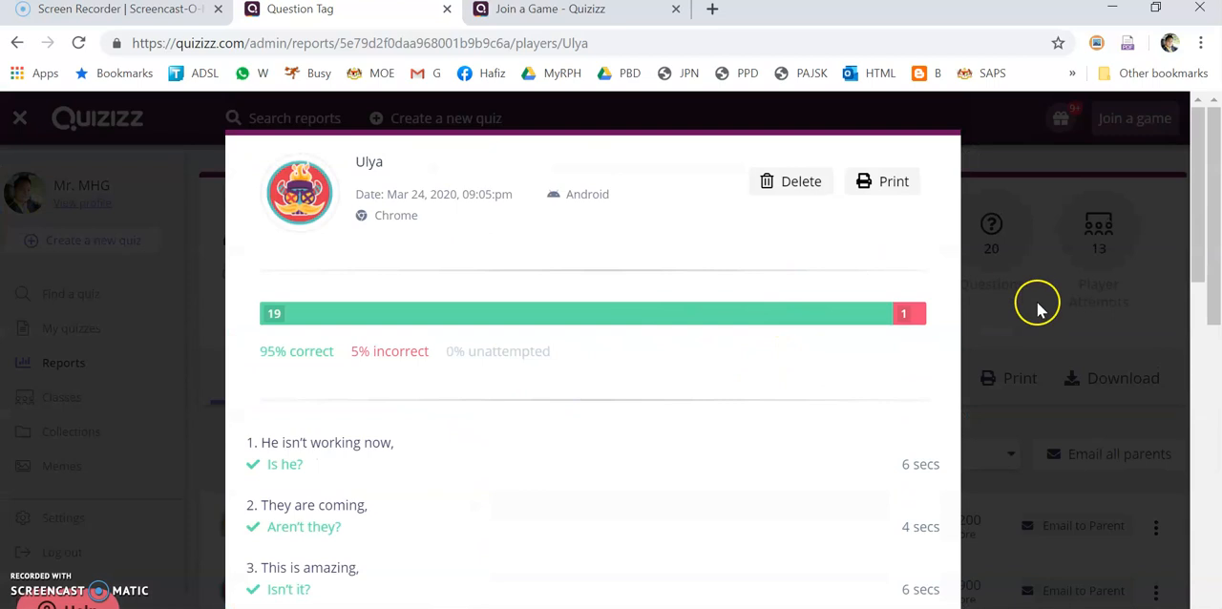
{"action": "left_click", "coordinate": [1037, 300]}
{"action": "scroll", "coordinate": [573, 324], "scroll_direction": "down", "scroll_amount": 1}
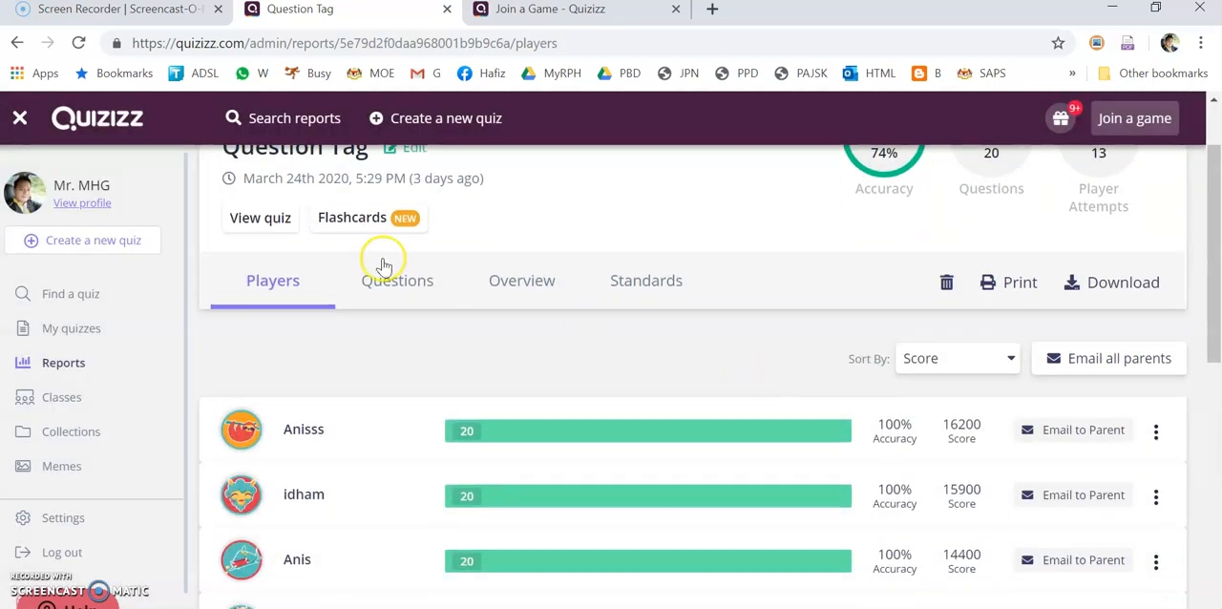
{"action": "left_click", "coordinate": [434, 294]}
{"action": "scroll", "coordinate": [696, 341], "scroll_direction": "down", "scroll_amount": 1}
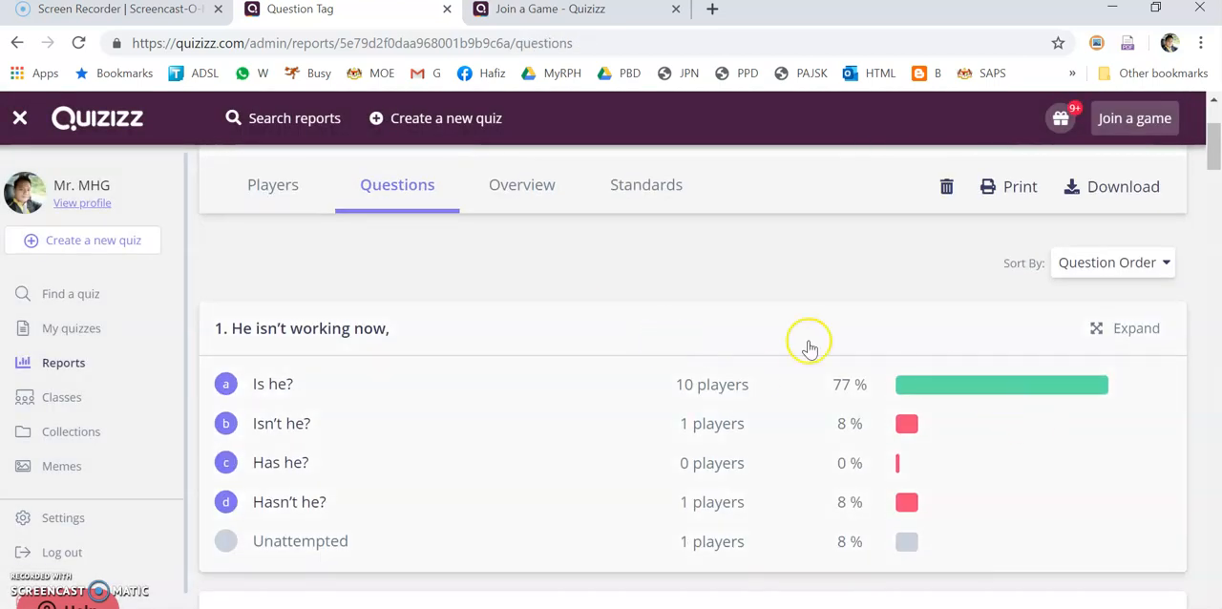
{"action": "scroll", "coordinate": [871, 383], "scroll_direction": "down", "scroll_amount": 2}
{"action": "scroll", "coordinate": [608, 327], "scroll_direction": "up", "scroll_amount": 5}
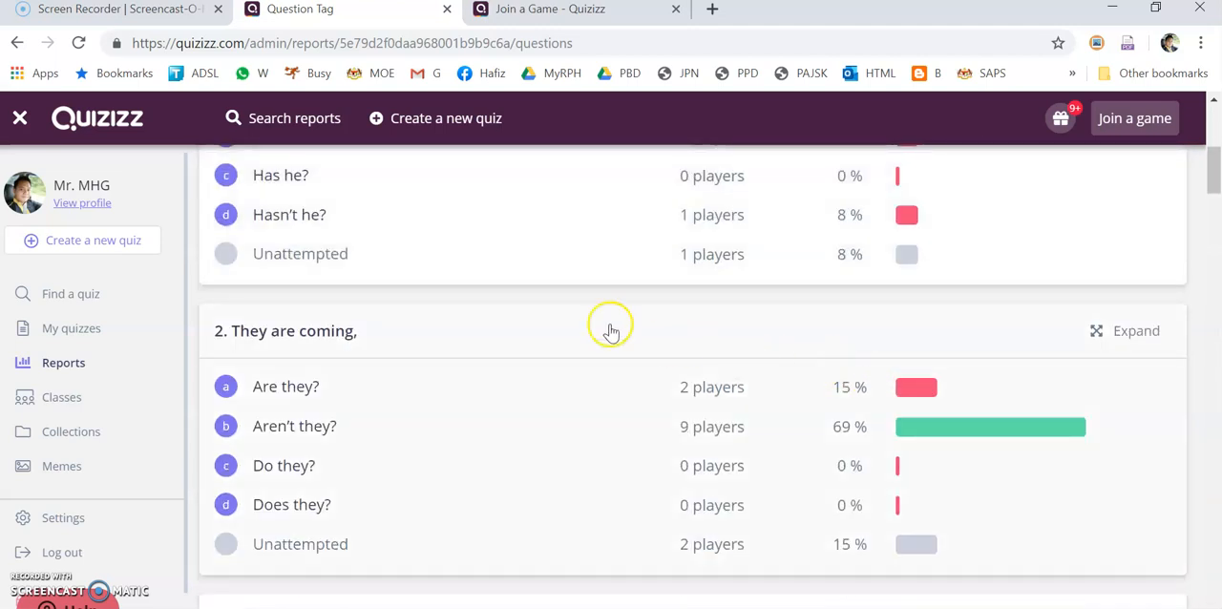
Examine the report's overview grid of players' answers and its standards section, and return to the player results
{"action": "left_click", "coordinate": [511, 286]}
{"action": "scroll", "coordinate": [690, 376], "scroll_direction": "down", "scroll_amount": 1}
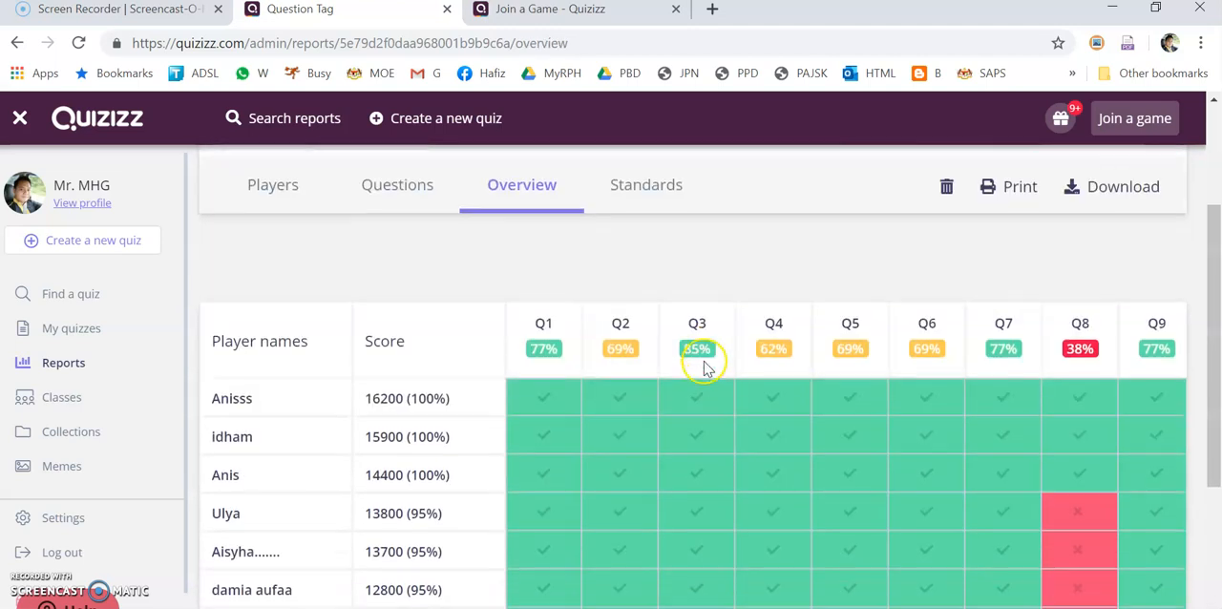
{"action": "scroll", "coordinate": [1076, 399], "scroll_direction": "down", "scroll_amount": 1}
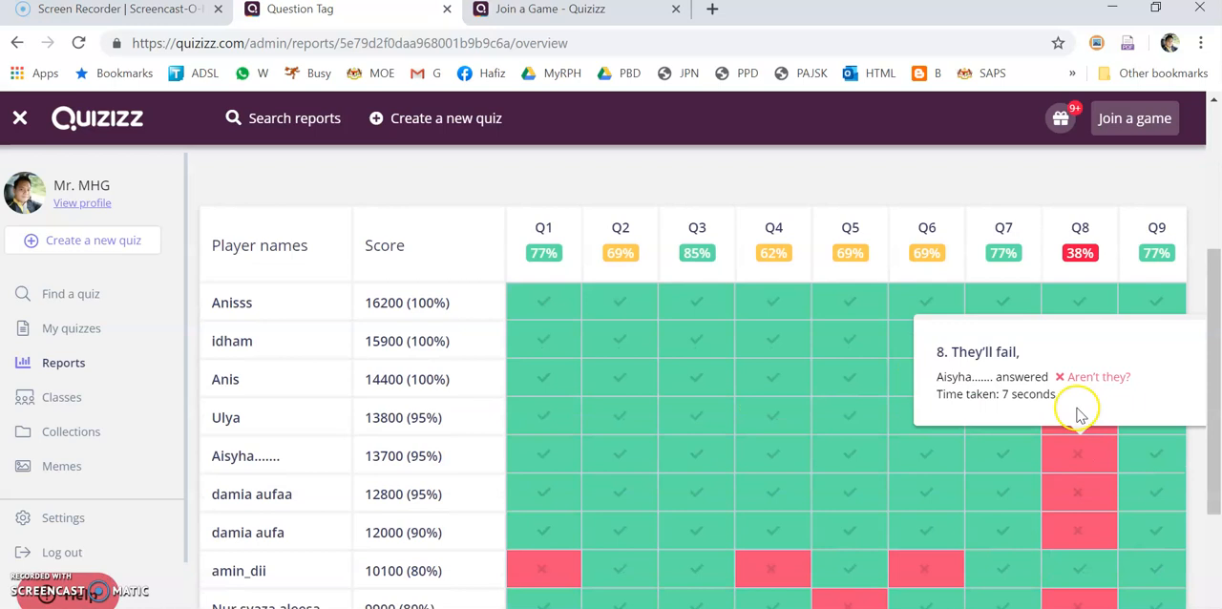
{"action": "scroll", "coordinate": [1050, 362], "scroll_direction": "up", "scroll_amount": 2}
{"action": "left_click", "coordinate": [629, 291]}
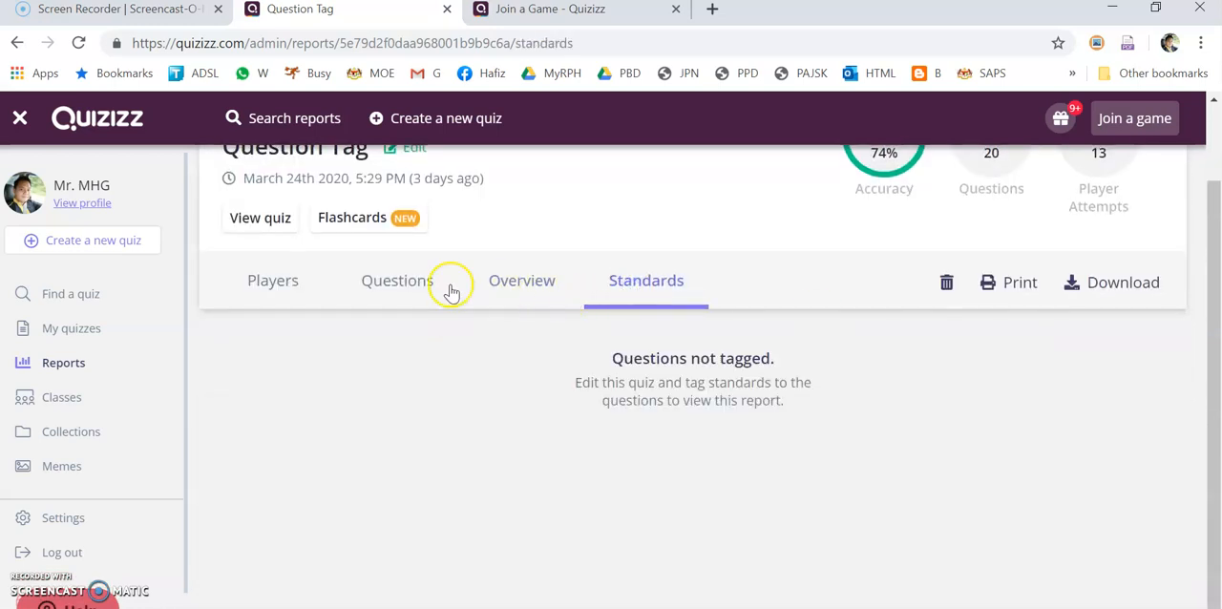
{"action": "left_click", "coordinate": [444, 288]}
{"action": "left_click", "coordinate": [268, 288]}
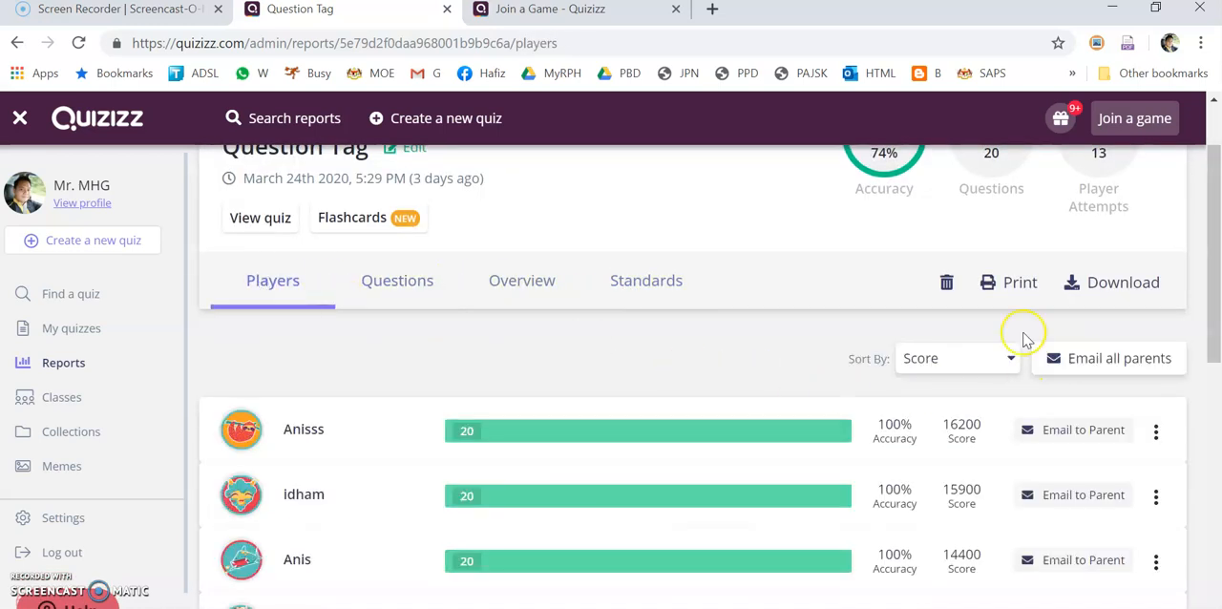
Preview all player reports for printing, and examine the players ranking and the individual students' answer pages
{"action": "left_click", "coordinate": [1012, 283]}
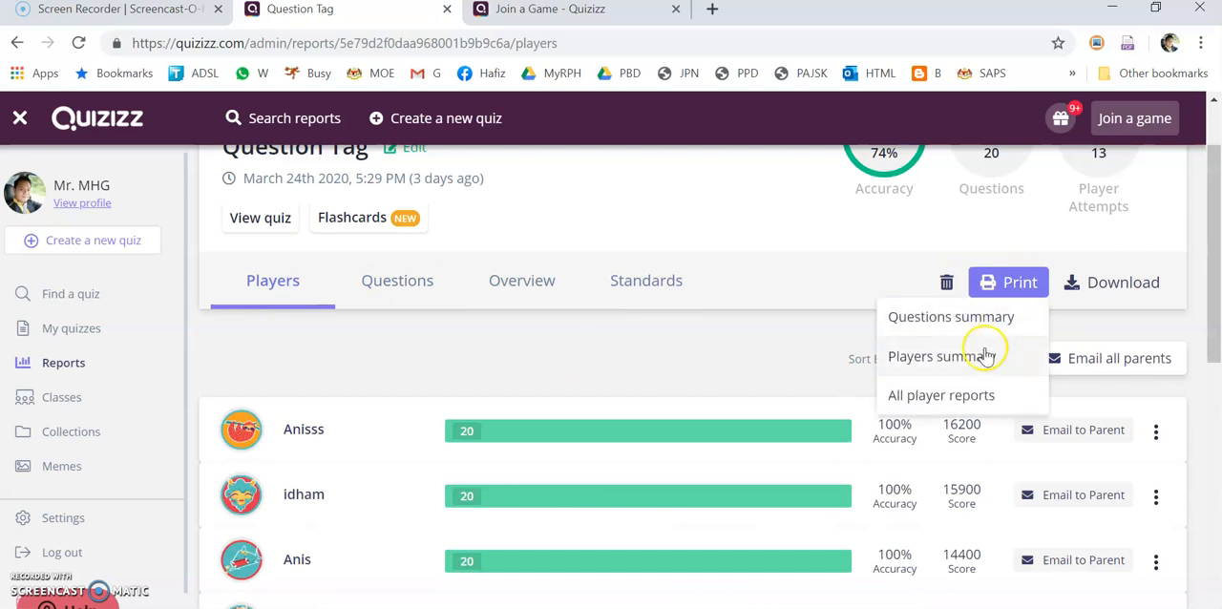
{"action": "left_click", "coordinate": [955, 395]}
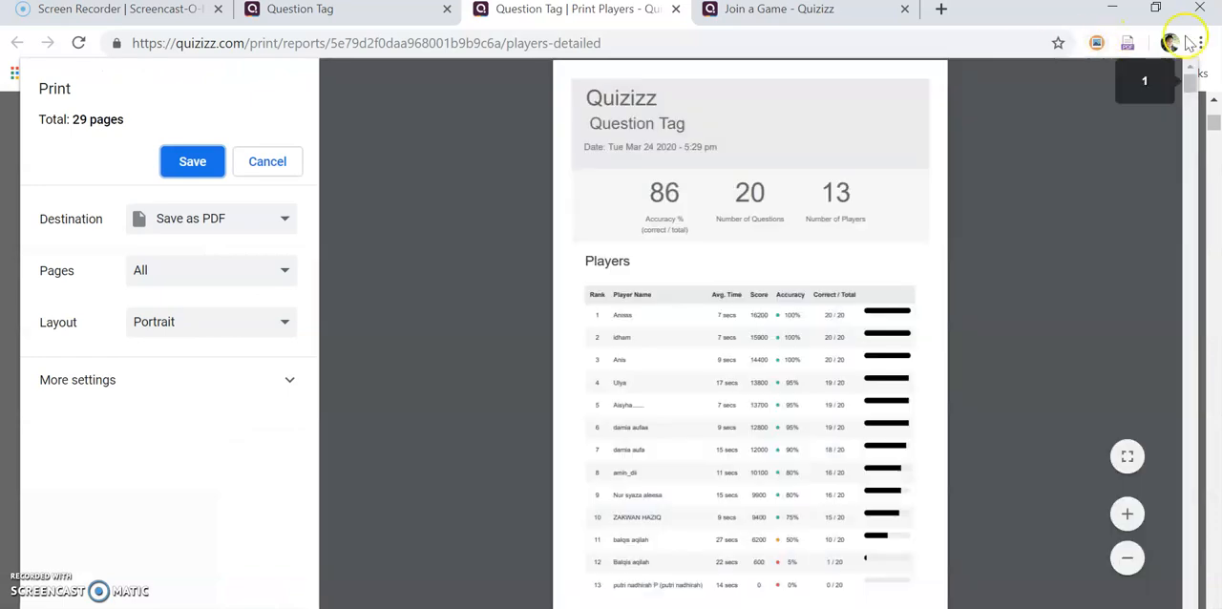
{"action": "scroll", "coordinate": [849, 220], "scroll_direction": "down", "scroll_amount": 10}
{"action": "scroll", "coordinate": [726, 169], "scroll_direction": "down", "scroll_amount": 3}
{"action": "scroll", "coordinate": [758, 224], "scroll_direction": "up", "scroll_amount": 4}
{"action": "scroll", "coordinate": [723, 309], "scroll_direction": "down", "scroll_amount": 1}
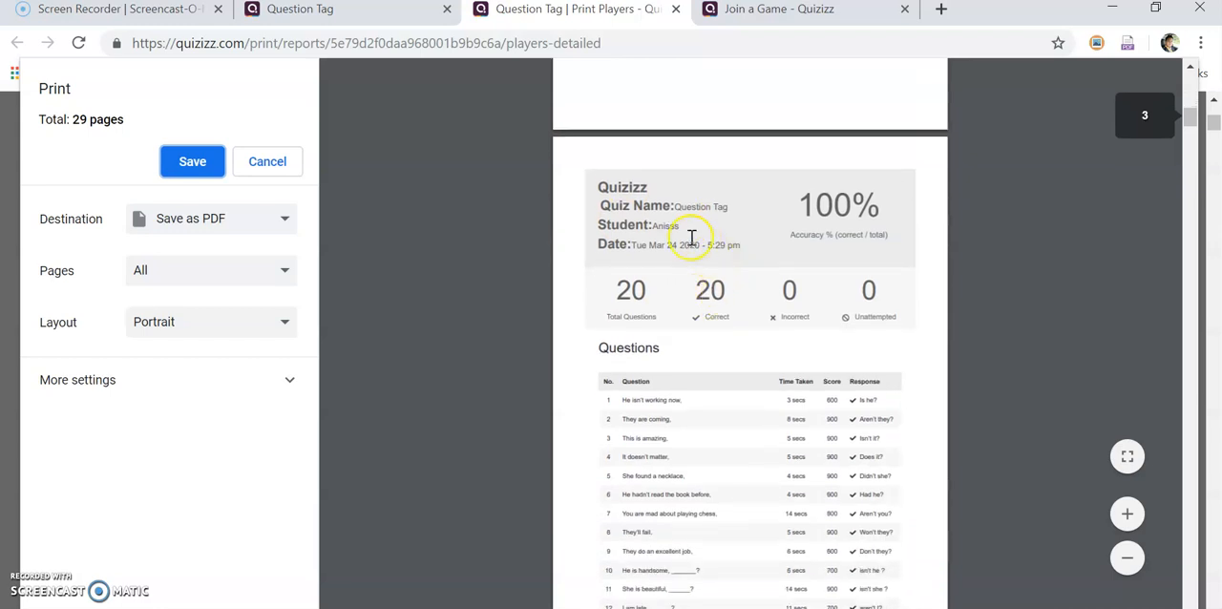
{"action": "left_click_drag", "start_coordinate": [651, 226], "coordinate": [711, 229]}
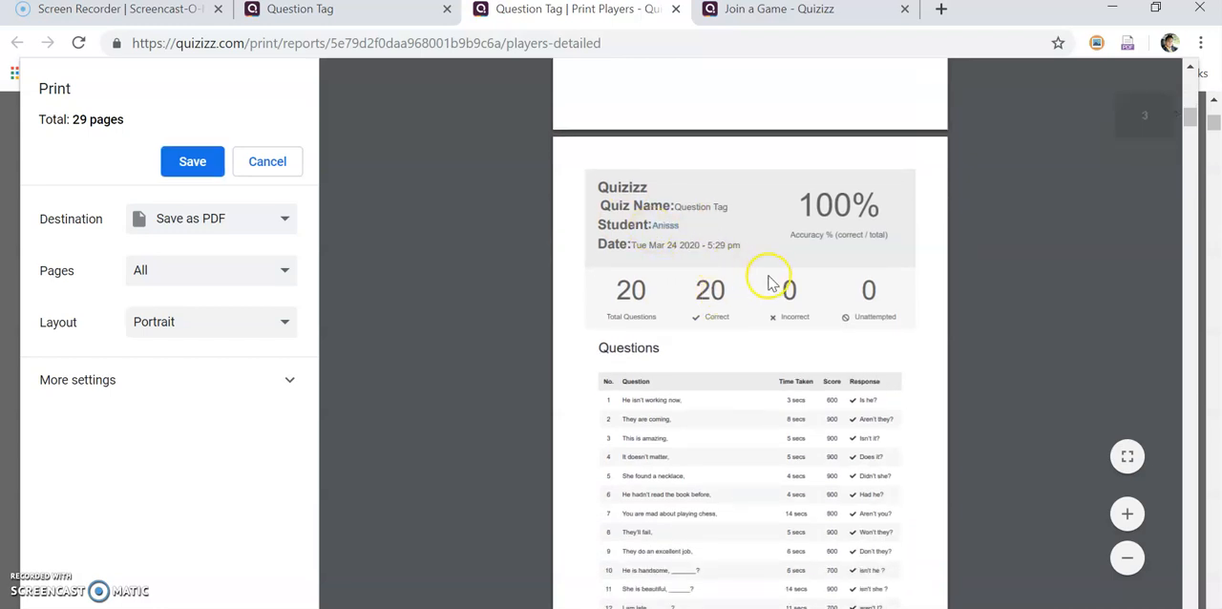
{"action": "scroll", "coordinate": [772, 276], "scroll_direction": "down", "scroll_amount": 2}
{"action": "scroll", "coordinate": [852, 277], "scroll_direction": "down", "scroll_amount": 12}
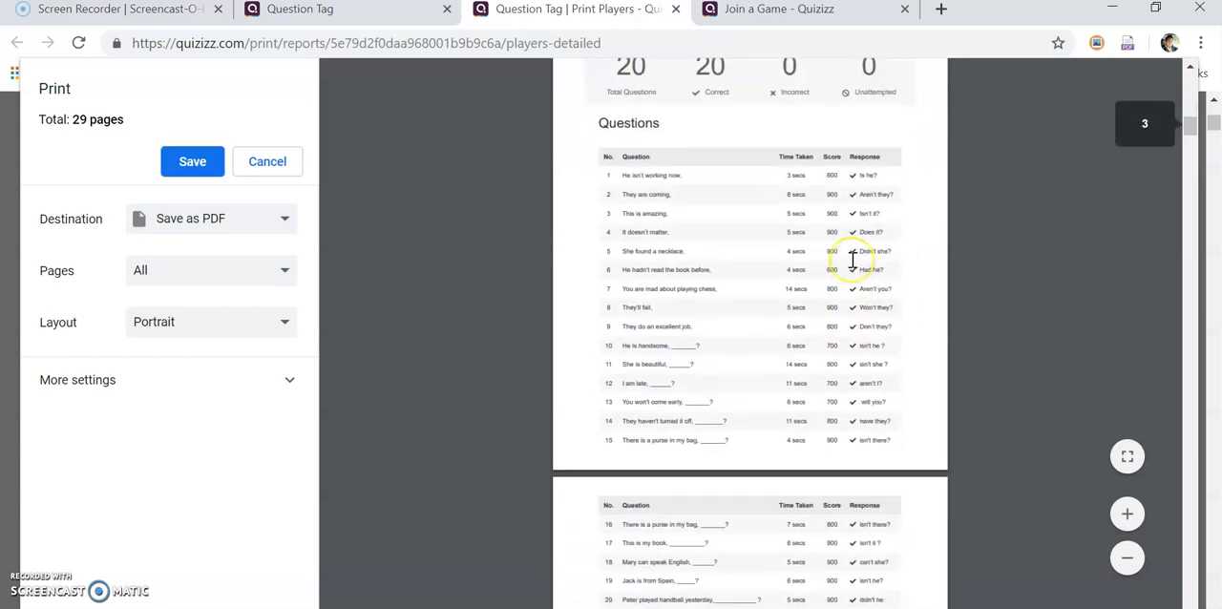
{"action": "scroll", "coordinate": [853, 255], "scroll_direction": "down", "scroll_amount": 4}
{"action": "scroll", "coordinate": [852, 255], "scroll_direction": "up", "scroll_amount": 4}
{"action": "scroll", "coordinate": [852, 255], "scroll_direction": "up", "scroll_amount": 10}
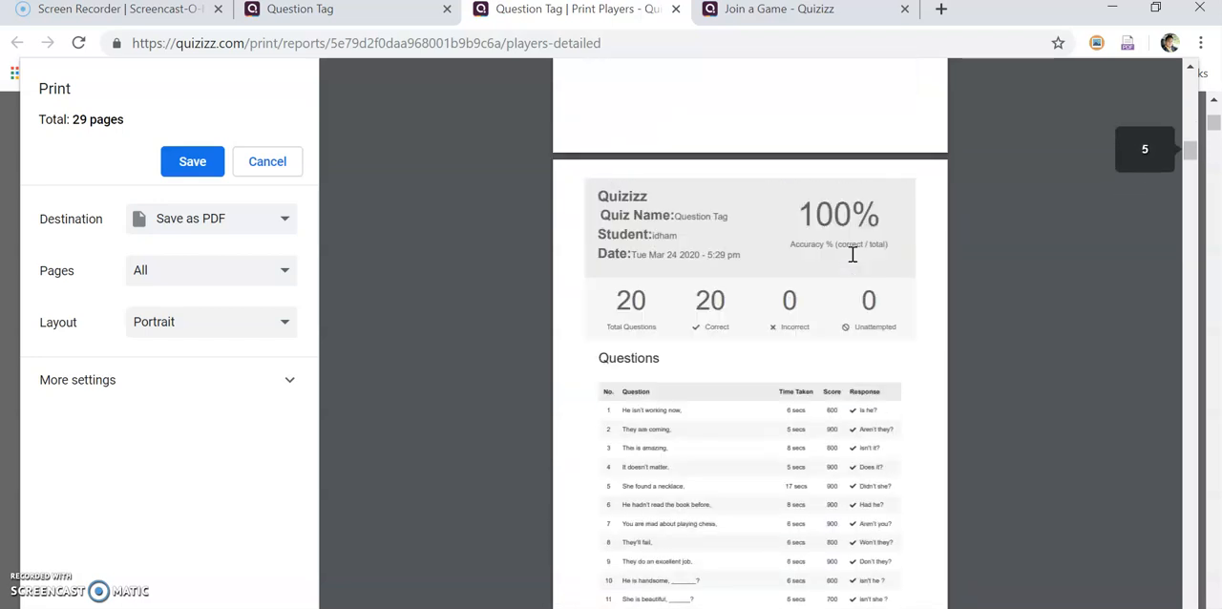
{"action": "scroll", "coordinate": [853, 248], "scroll_direction": "down", "scroll_amount": 2}
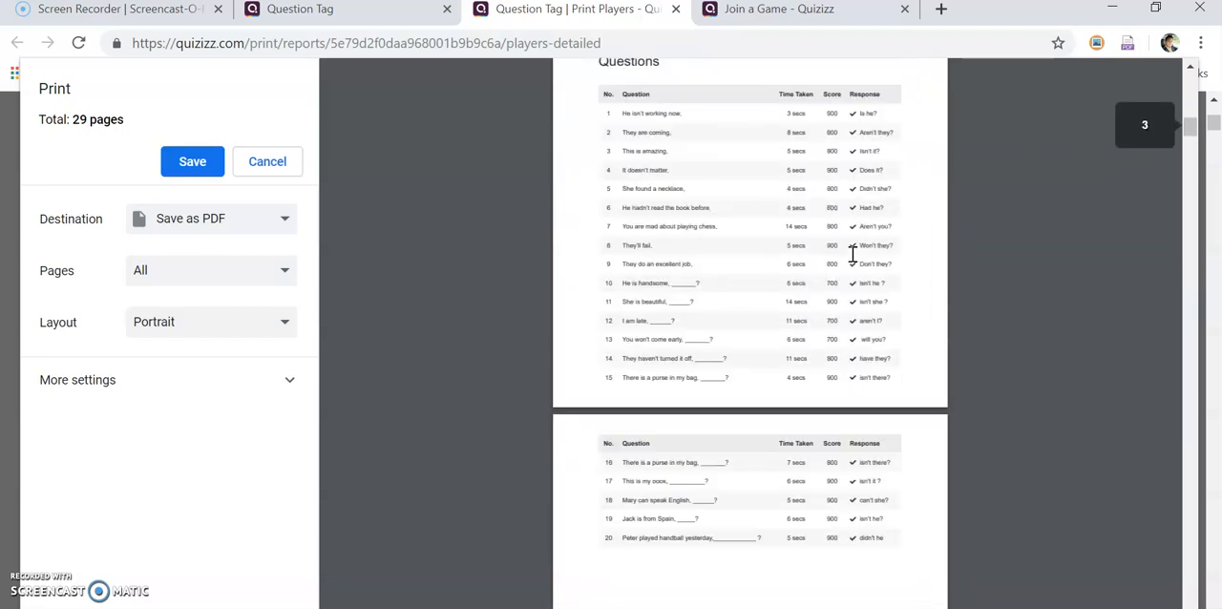
Close the print preview without saving it and switch to the incognito browser window with the EASY VOCABULARY report
{"action": "left_click", "coordinate": [676, 9]}
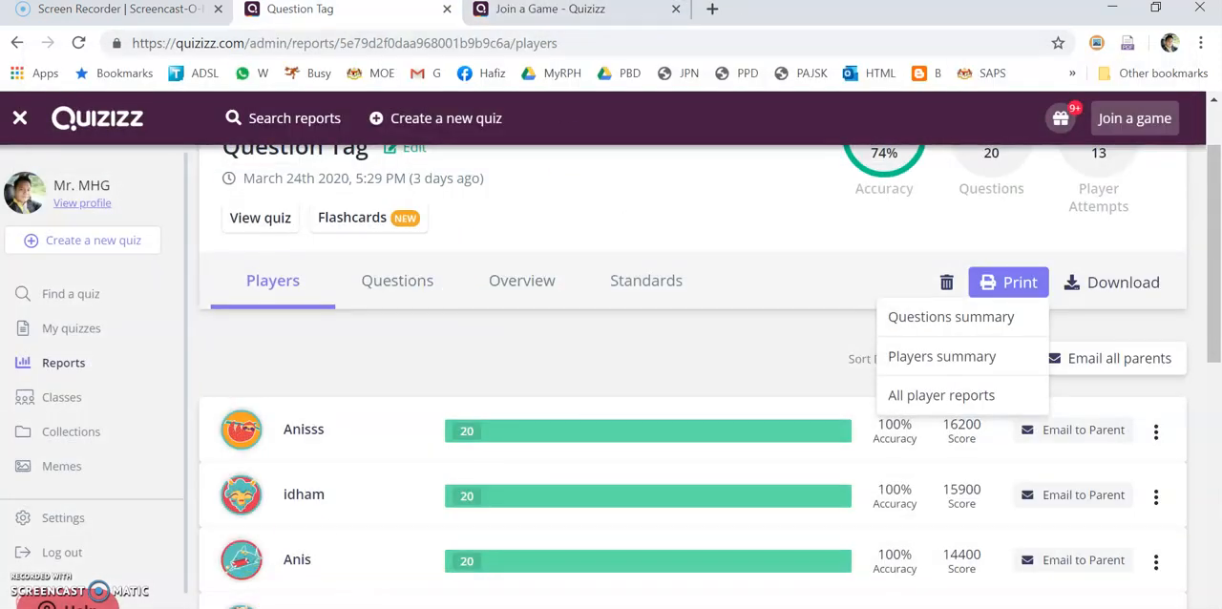
{"action": "left_click", "coordinate": [281, 579]}
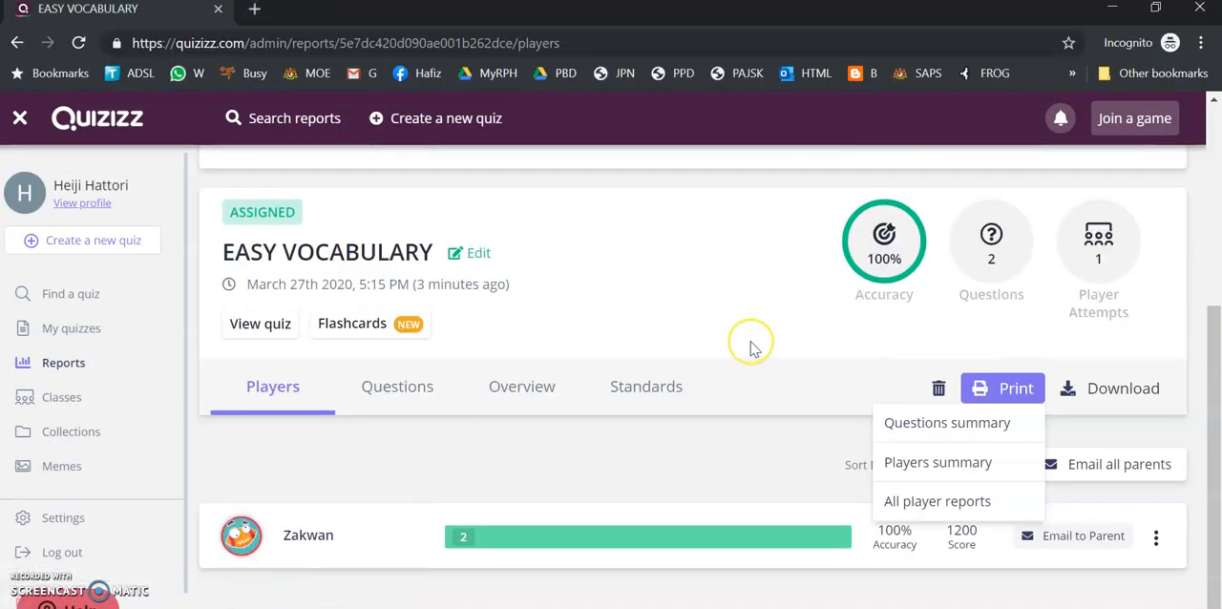